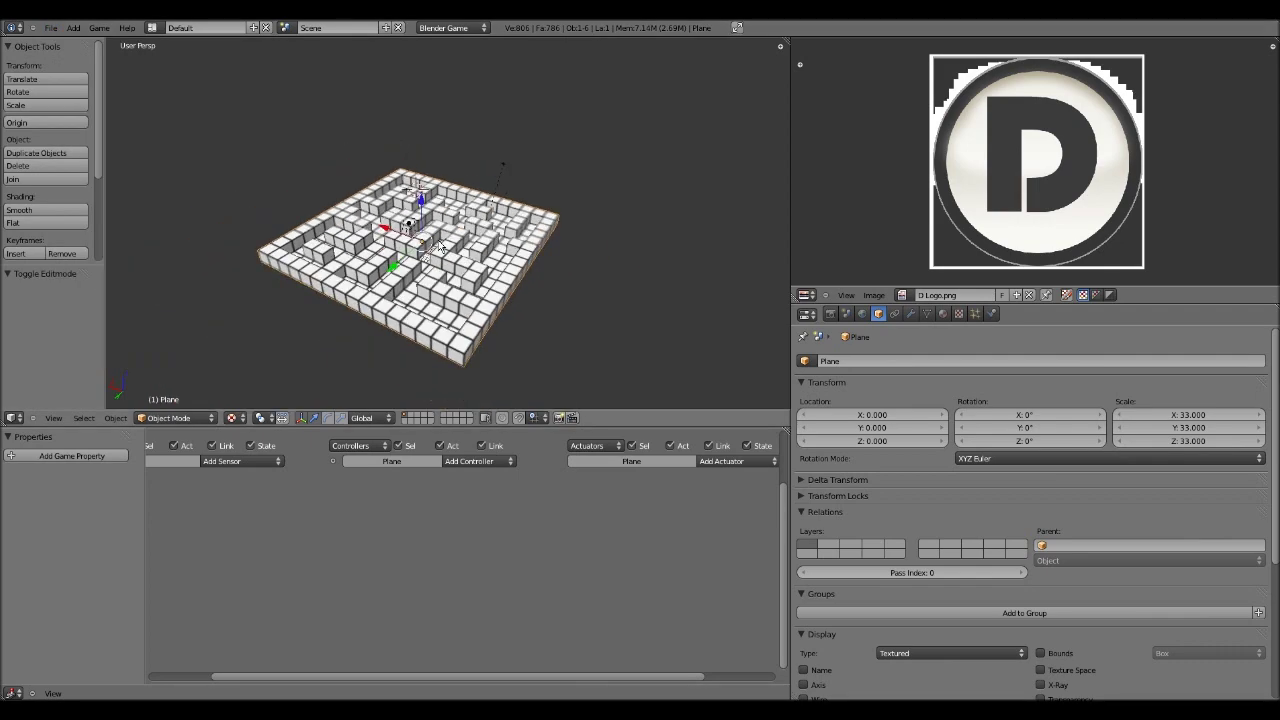
{"action": "scroll", "coordinate": [463, 238], "scroll_direction": "up", "scroll_amount": 3}
{"action": "scroll", "coordinate": [463, 238], "scroll_direction": "down", "scroll_amount": 3}
{"action": "scroll", "coordinate": [464, 238], "scroll_direction": "up", "scroll_amount": 4}
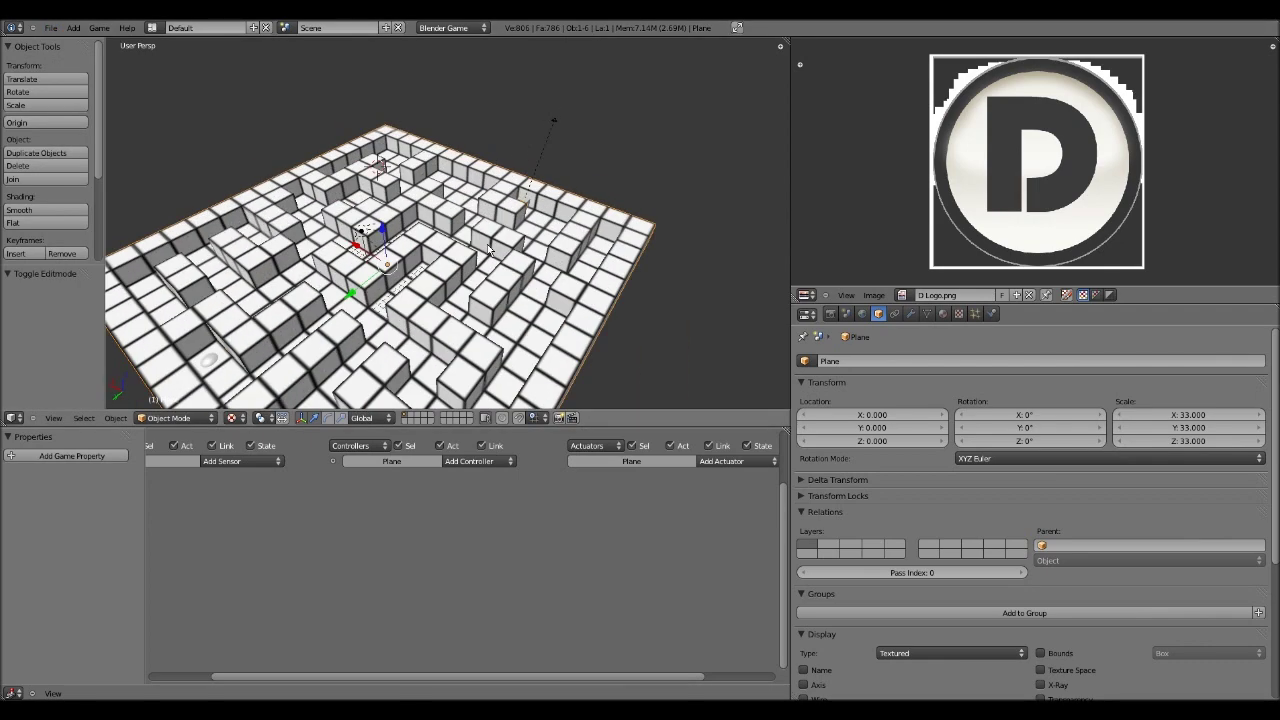
{"action": "scroll", "coordinate": [500, 249], "scroll_direction": "down", "scroll_amount": 6}
{"action": "scroll", "coordinate": [500, 249], "scroll_direction": "up", "scroll_amount": 6}
{"action": "scroll", "coordinate": [454, 230], "scroll_direction": "down", "scroll_amount": 5}
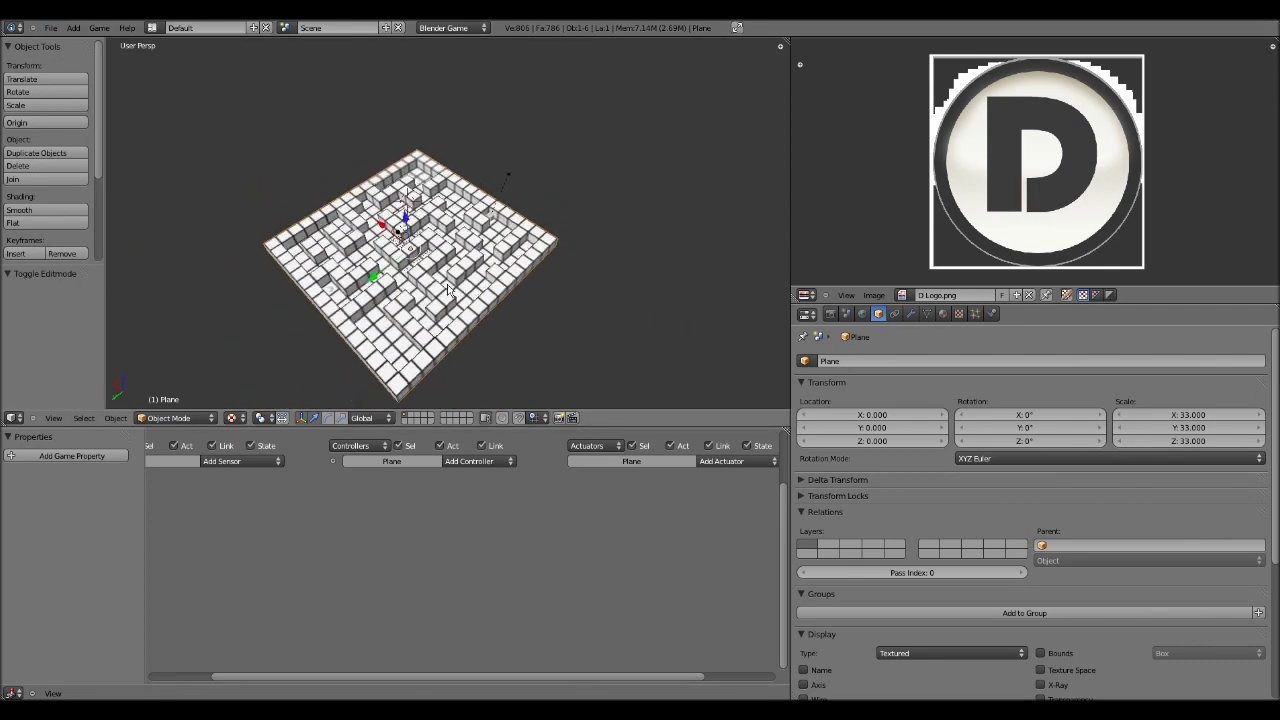
{"action": "scroll", "coordinate": [460, 245], "scroll_direction": "up", "scroll_amount": 5}
{"action": "scroll", "coordinate": [464, 253], "scroll_direction": "down", "scroll_amount": 5}
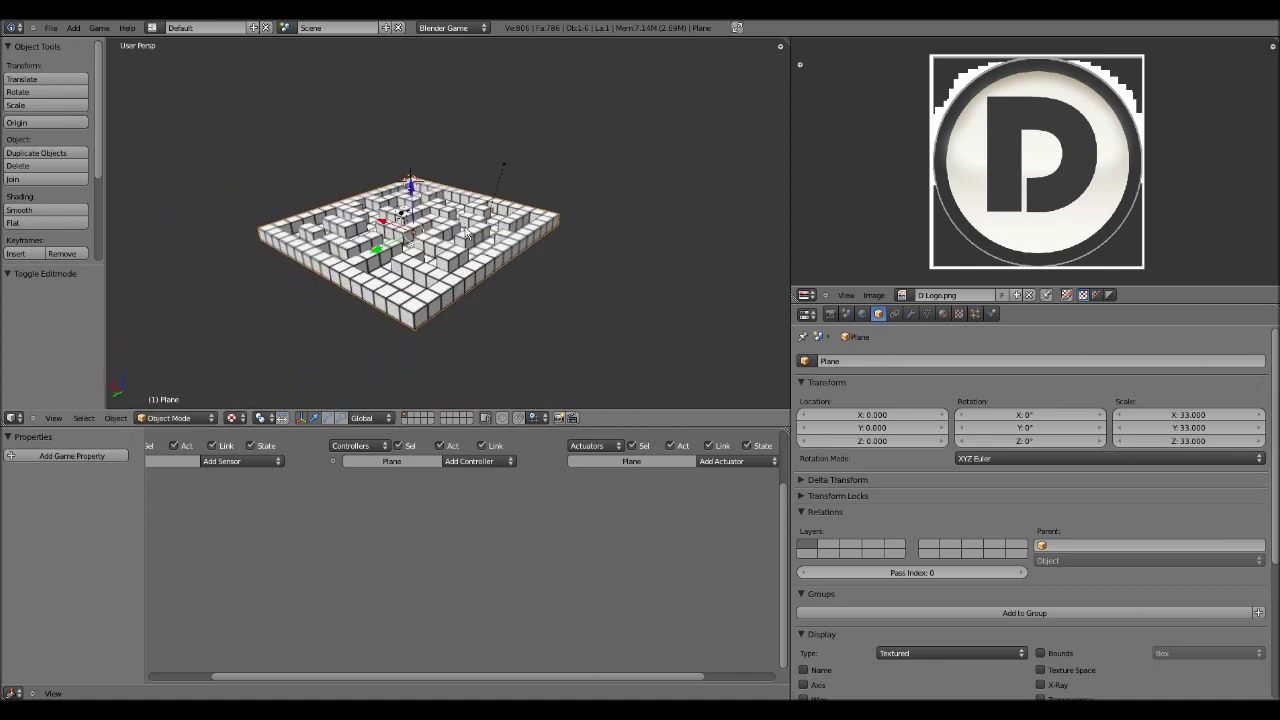
{"action": "scroll", "coordinate": [480, 270], "scroll_direction": "up", "scroll_amount": 5}
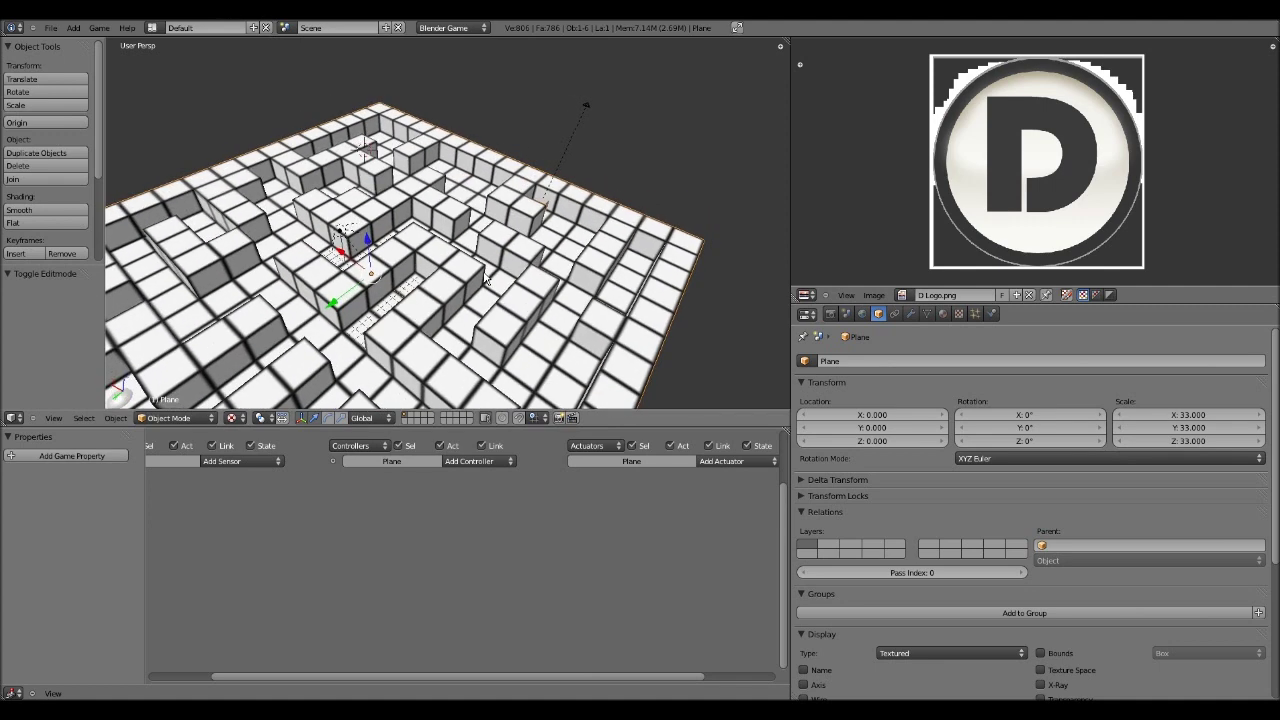
{"action": "scroll", "coordinate": [485, 278], "scroll_direction": "down", "scroll_amount": 4}
{"action": "middle_click_drag", "start_coordinate": [485, 278], "coordinate": [463, 261]}
{"action": "scroll", "coordinate": [428, 320], "scroll_direction": "up", "scroll_amount": 4}
{"action": "scroll", "coordinate": [370, 238], "scroll_direction": "down", "scroll_amount": 3}
{"action": "scroll", "coordinate": [425, 286], "scroll_direction": "down", "scroll_amount": 3}
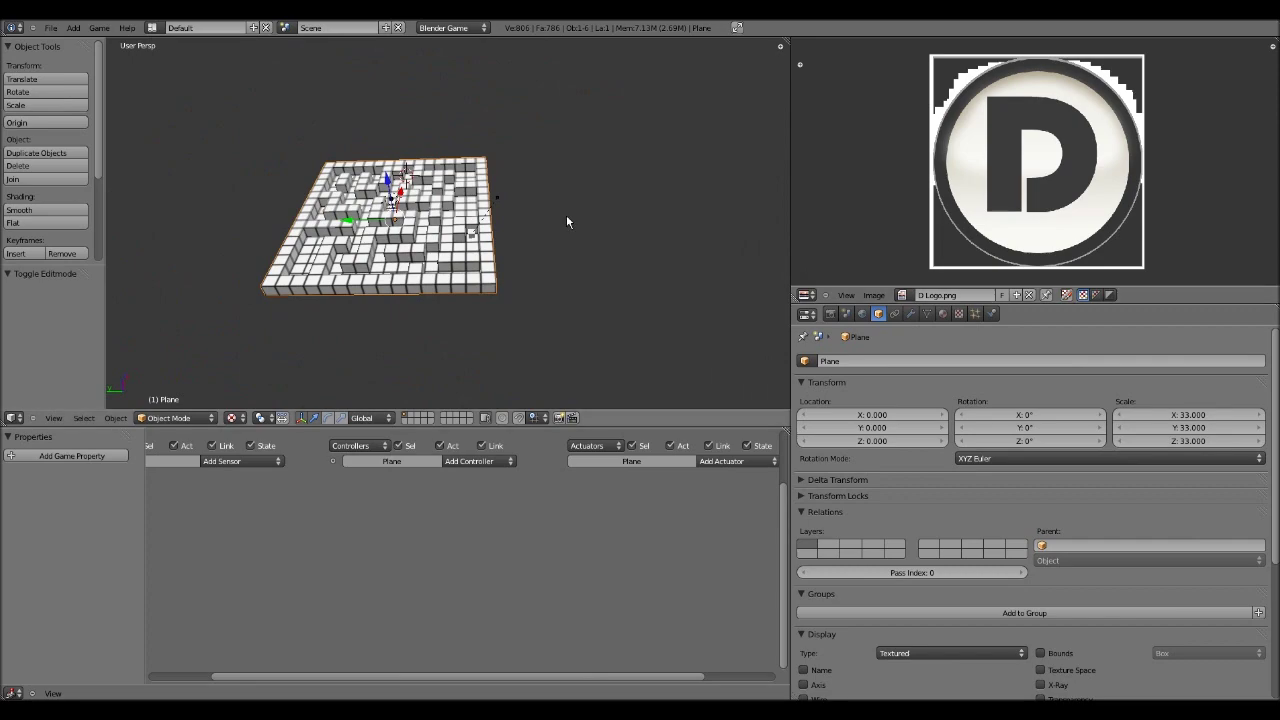
{"action": "key", "text": "space"}
{"action": "key", "text": "Escape"}
{"action": "scroll", "coordinate": [487, 203], "scroll_direction": "up", "scroll_amount": 4}
{"action": "middle_click_drag", "start_coordinate": [405, 205], "coordinate": [445, 262]}
{"action": "scroll", "coordinate": [425, 237], "scroll_direction": "down", "scroll_amount": 2}
{"action": "scroll", "coordinate": [445, 262], "scroll_direction": "up", "scroll_amount": 6}
{"action": "scroll", "coordinate": [445, 262], "scroll_direction": "down", "scroll_amount": 5}
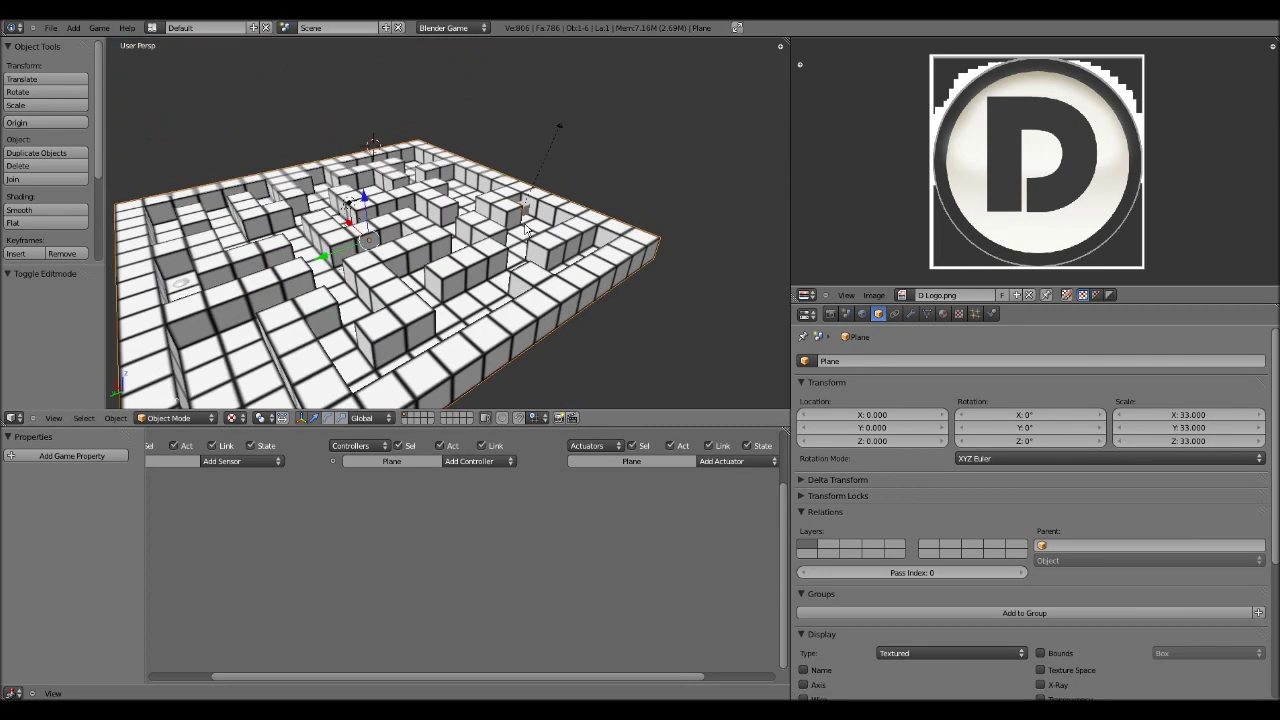
{"action": "scroll", "coordinate": [440, 212], "scroll_direction": "up", "scroll_amount": 3}
{"action": "scroll", "coordinate": [450, 213], "scroll_direction": "down", "scroll_amount": 6}
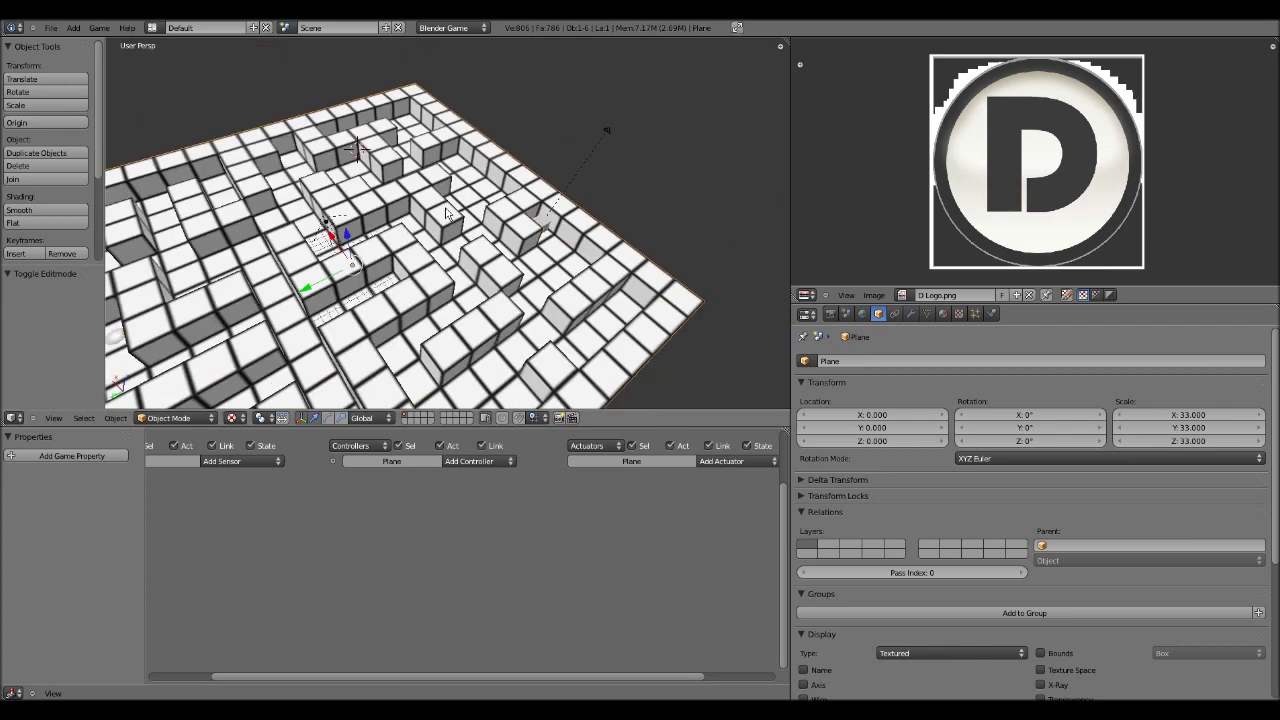
{"action": "scroll", "coordinate": [463, 213], "scroll_direction": "up", "scroll_amount": 4}
{"action": "scroll", "coordinate": [450, 250], "scroll_direction": "down", "scroll_amount": 2}
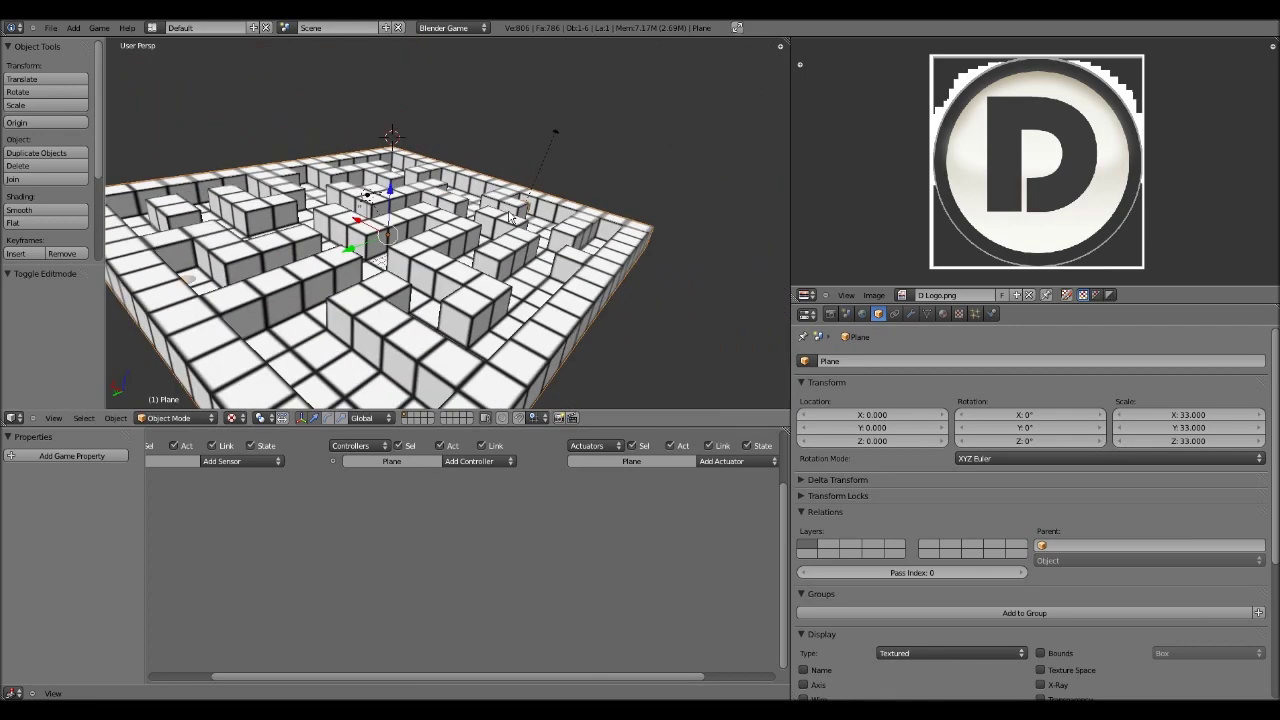
{"action": "scroll", "coordinate": [444, 288], "scroll_direction": "up", "scroll_amount": 3}
{"action": "scroll", "coordinate": [444, 288], "scroll_direction": "down", "scroll_amount": 2}
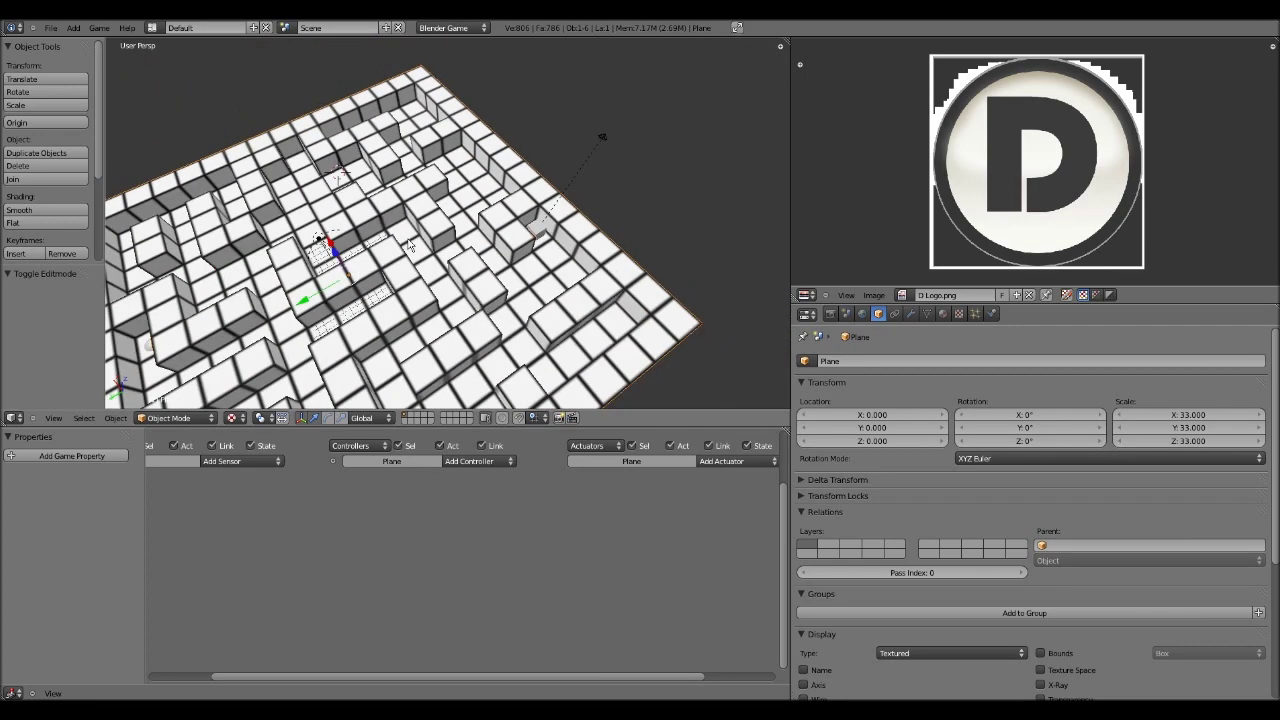
{"action": "scroll", "coordinate": [410, 246], "scroll_direction": "down", "scroll_amount": 2}
{"action": "middle_click_drag", "start_coordinate": [408, 238], "coordinate": [493, 224]}
{"action": "scroll", "coordinate": [450, 229], "scroll_direction": "up", "scroll_amount": 4}
{"action": "scroll", "coordinate": [493, 224], "scroll_direction": "down", "scroll_amount": 1}
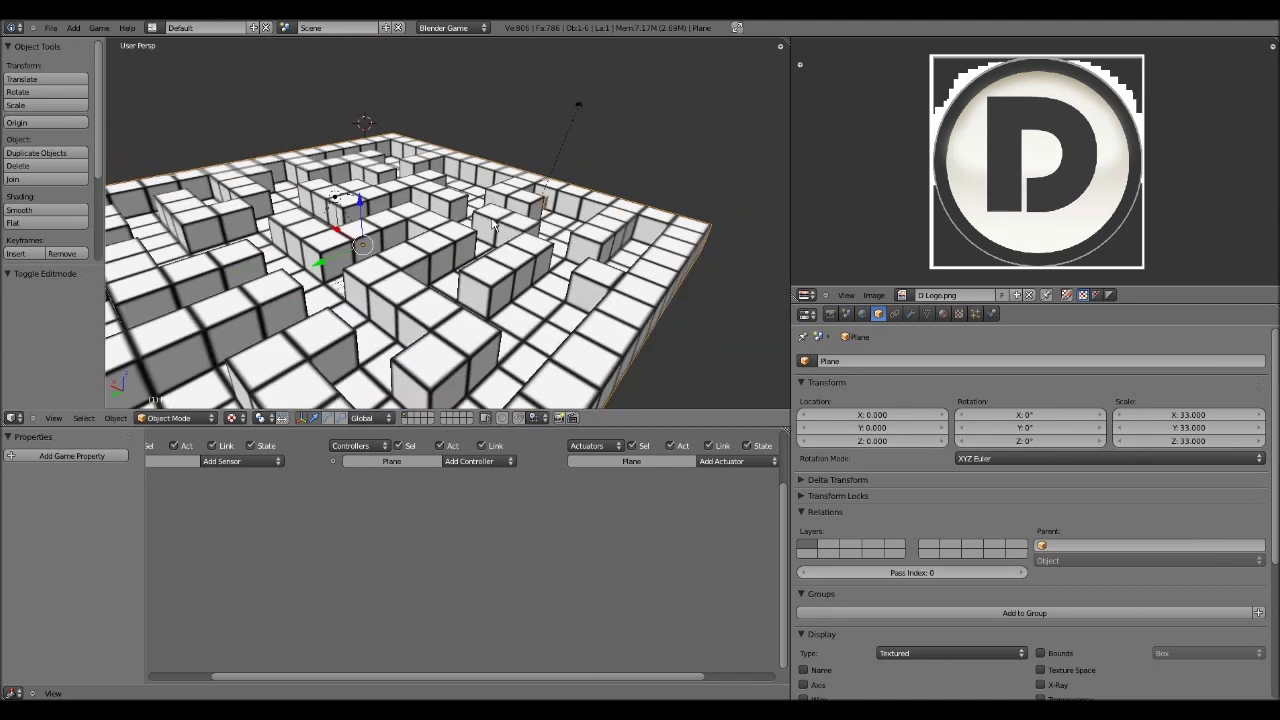
{"action": "middle_click_drag", "start_coordinate": [493, 225], "coordinate": [575, 395]}
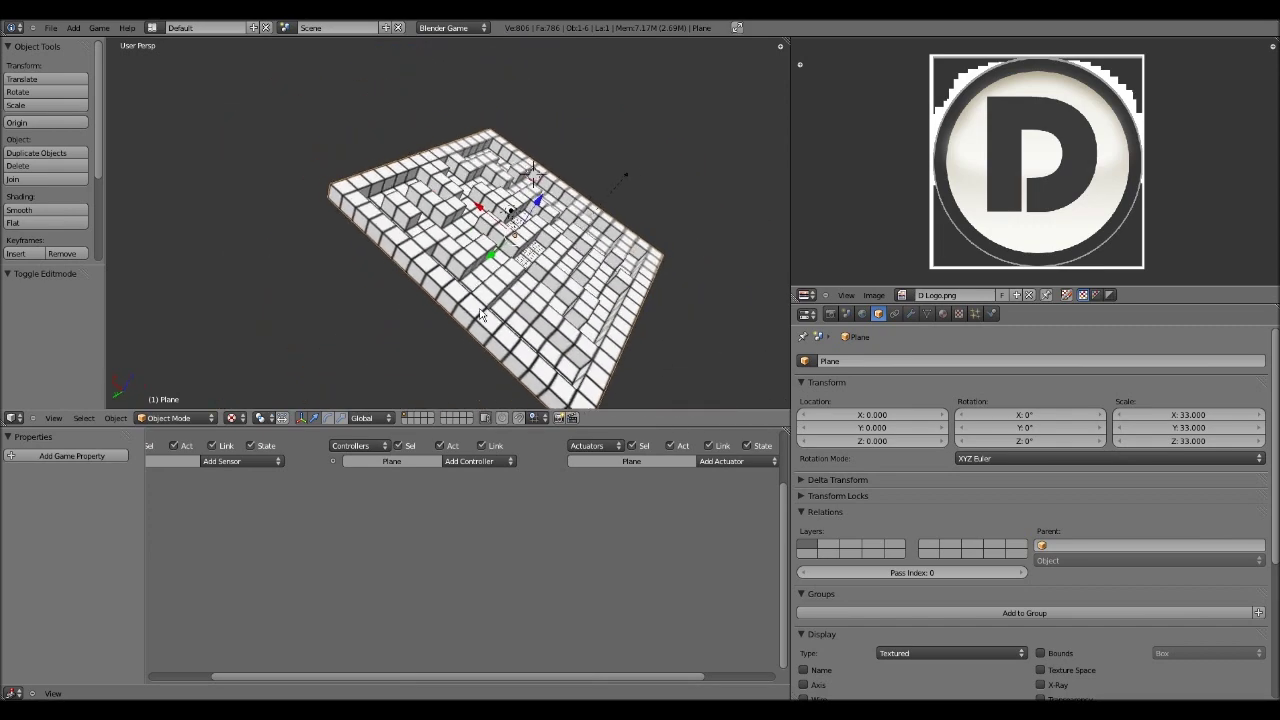
- Give the End Zone disc a new material named "end zone" with diffuse intensity 1.000 and specular intensity 0.000
{"action": "scroll", "coordinate": [310, 256], "scroll_direction": "up", "scroll_amount": 3}
{"action": "middle_click_drag", "start_coordinate": [310, 256], "coordinate": [381, 251], "text": "shift"}
{"action": "scroll", "coordinate": [469, 274], "scroll_direction": "up", "scroll_amount": 4}
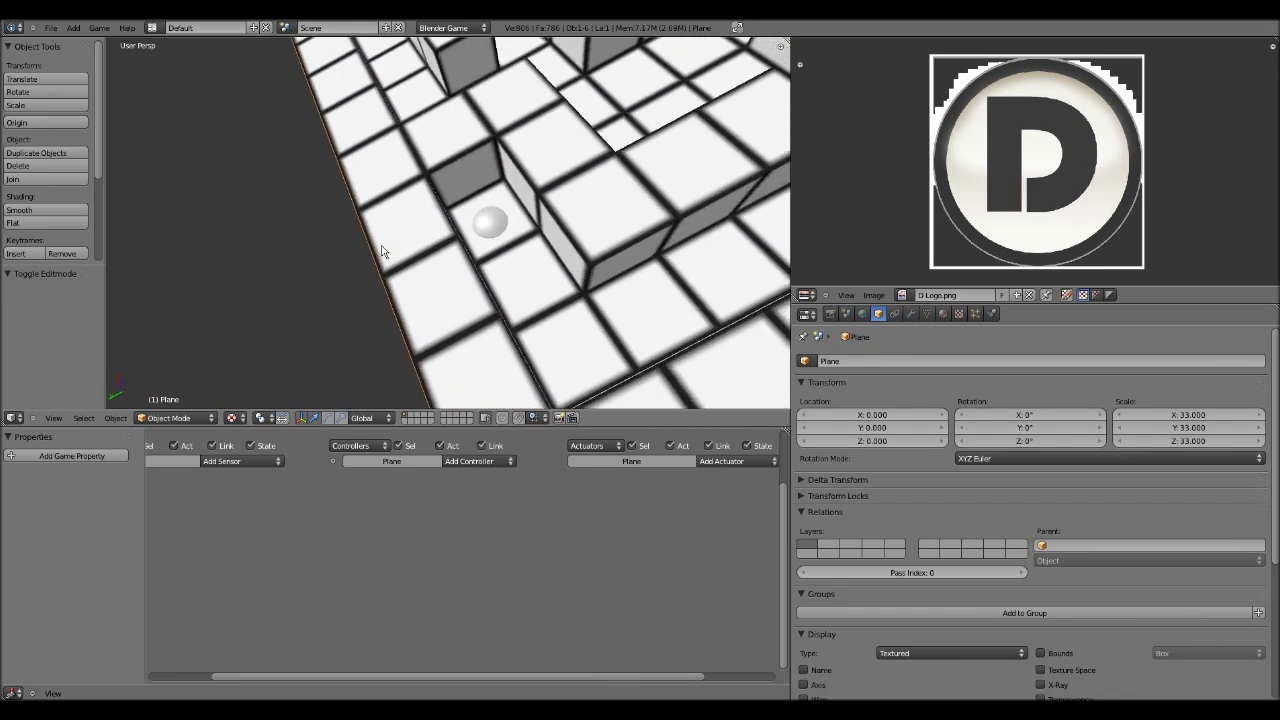
{"action": "right_click", "coordinate": [489, 221]}
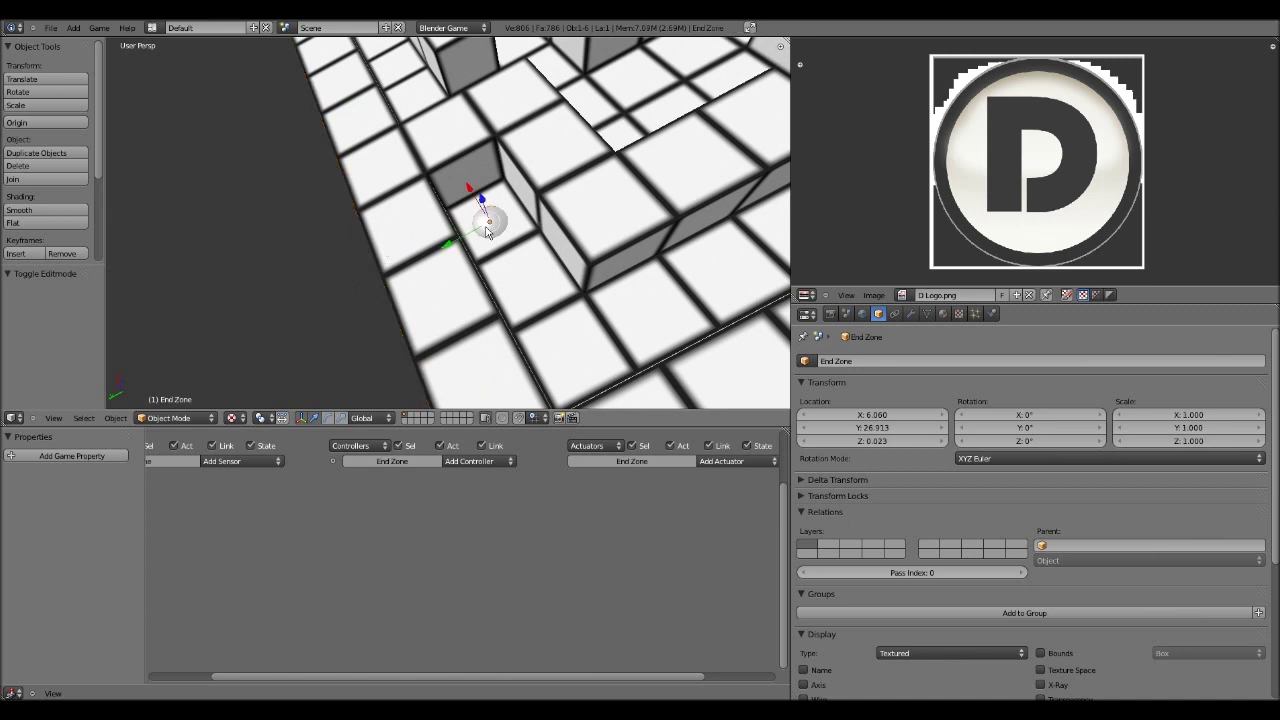
{"action": "left_click", "coordinate": [942, 314]}
{"action": "left_click", "coordinate": [856, 401]}
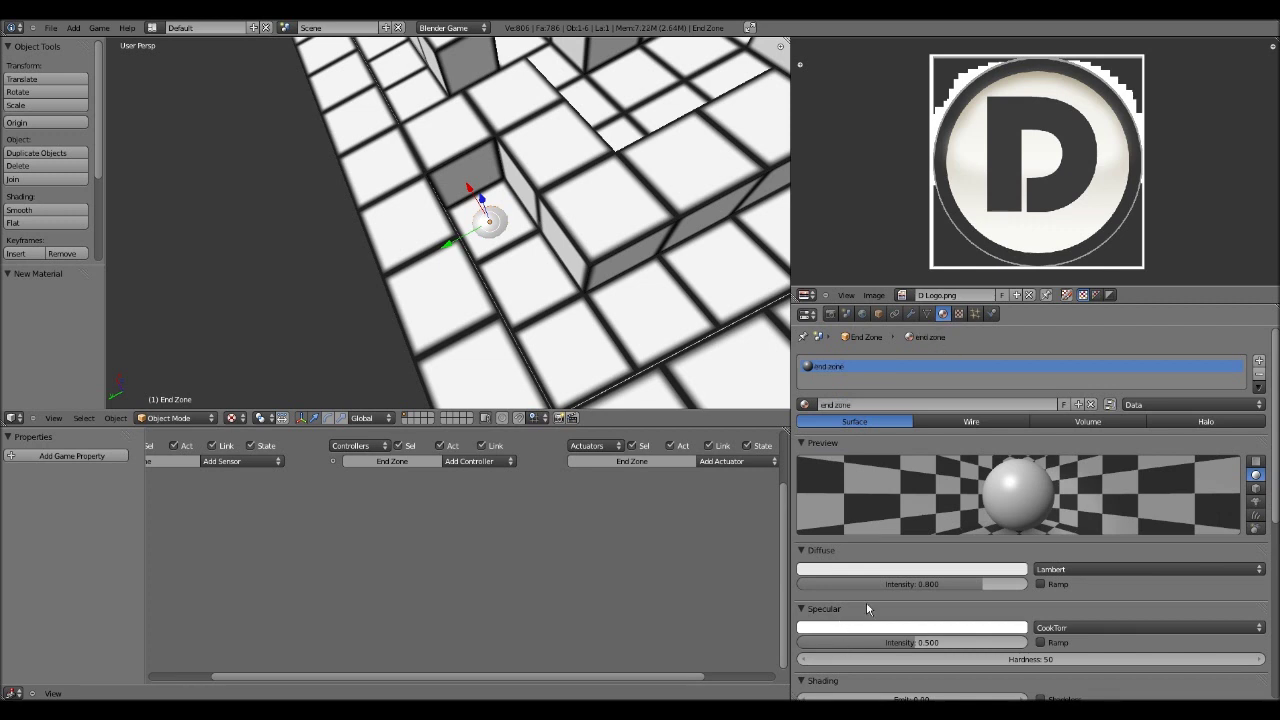
{"action": "left_click_drag", "start_coordinate": [876, 588], "coordinate": [924, 587]}
{"action": "left_click_drag", "start_coordinate": [939, 650], "coordinate": [860, 648]}
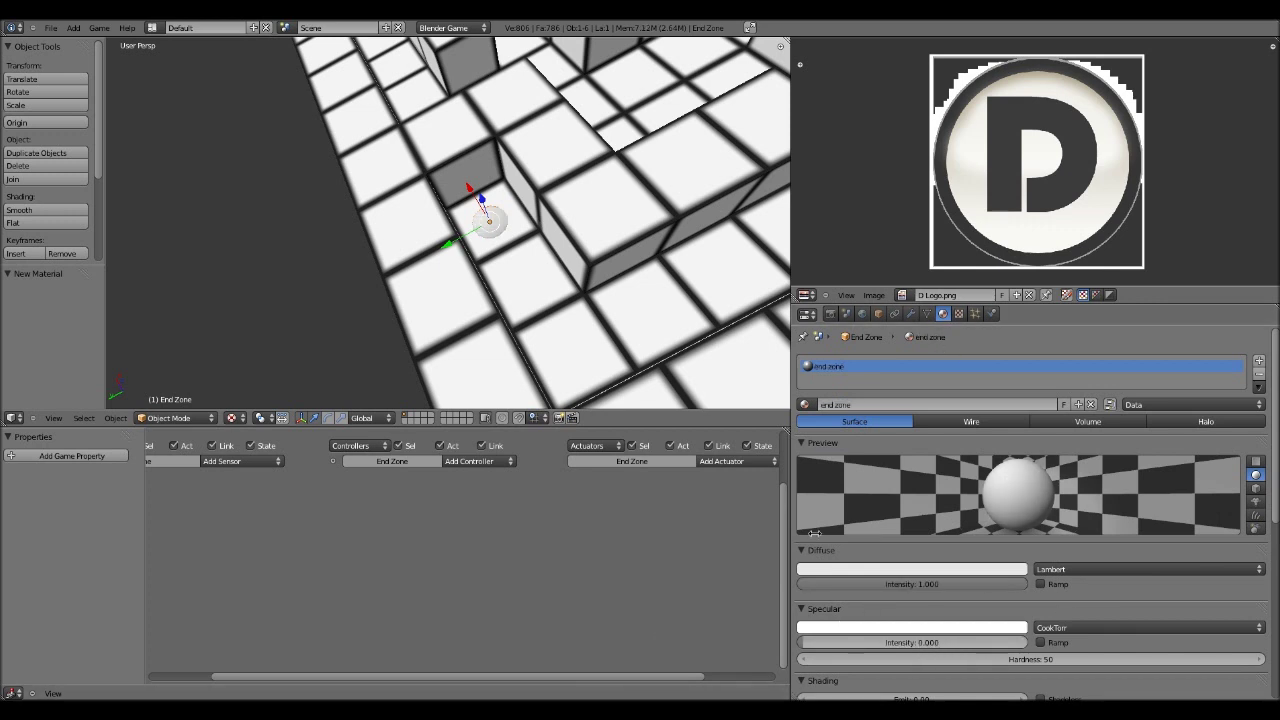
- Add a texture named "end zone" to the disc's material and make it an Image or Movie texture
{"action": "left_click", "coordinate": [960, 314]}
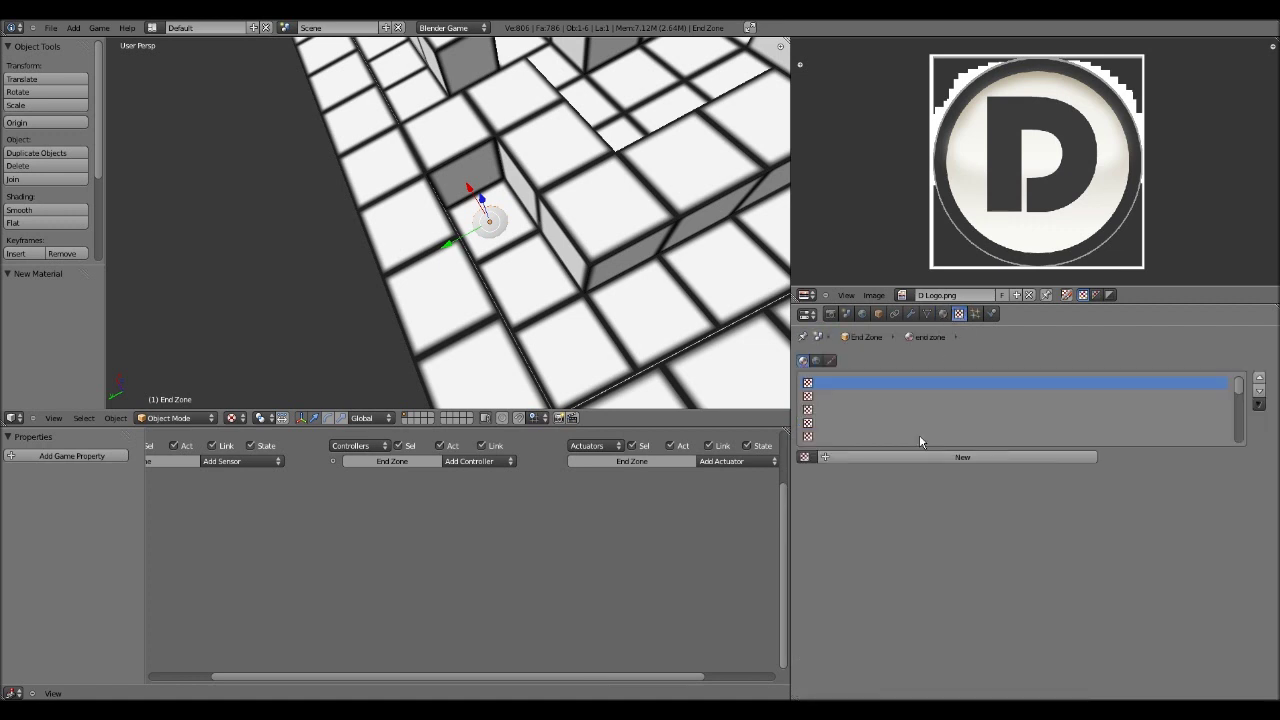
{"action": "left_click", "coordinate": [848, 457]}
{"action": "left_click", "coordinate": [852, 457]}
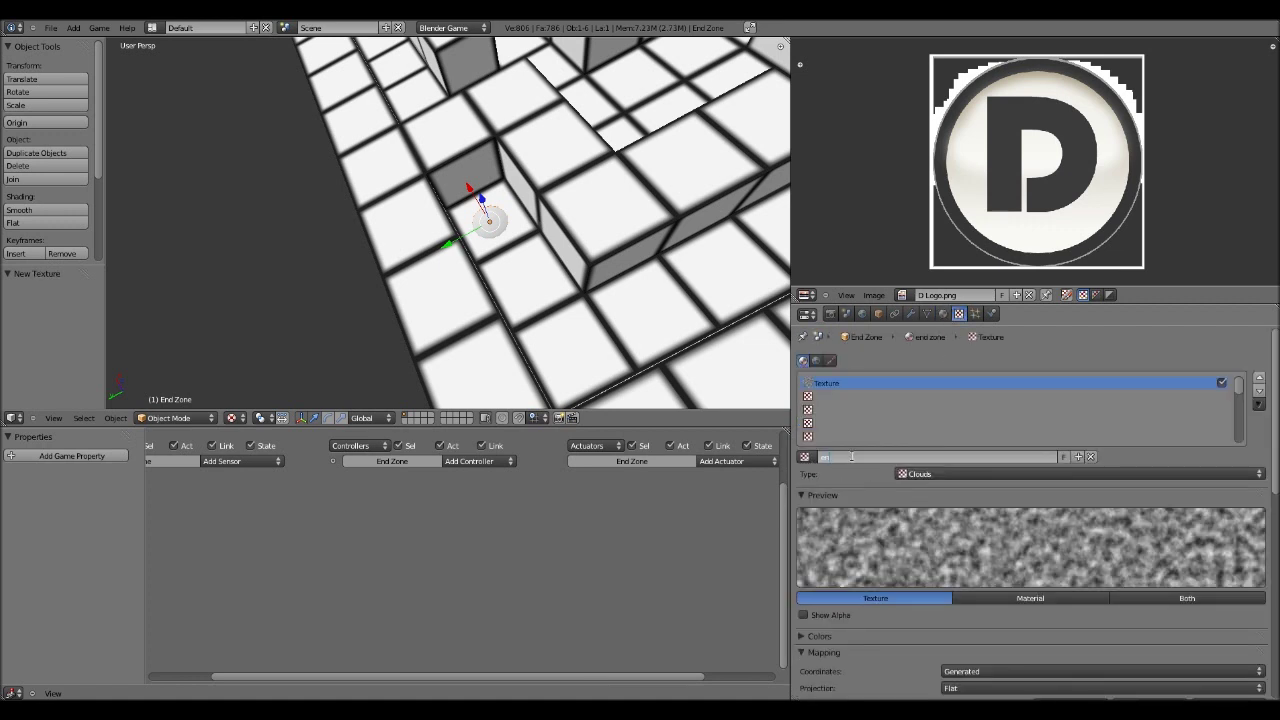
{"action": "key", "text": "Return"}
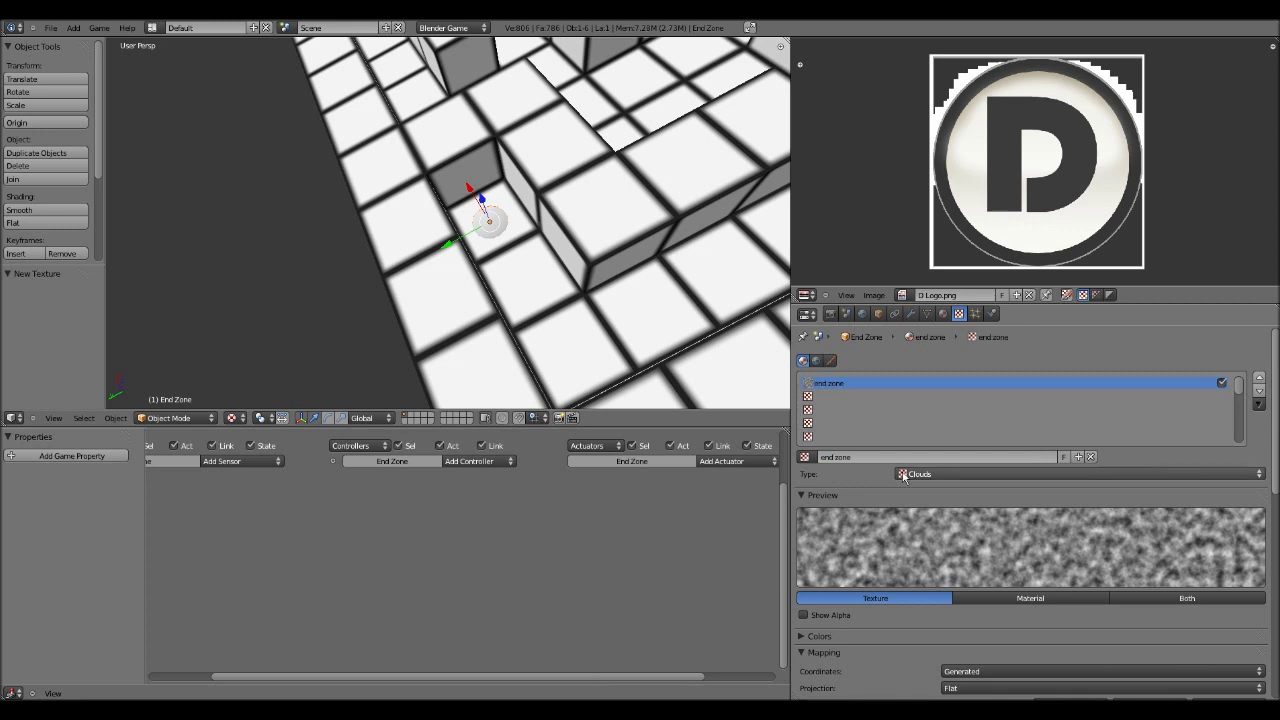
{"action": "left_click", "coordinate": [955, 474]}
{"action": "left_click", "coordinate": [957, 380]}
- Use the existing D Logo.png image for the end zone texture and set its mapping coordinates to UV
{"action": "scroll", "coordinate": [955, 550], "scroll_direction": "down", "scroll_amount": 1}
{"action": "scroll", "coordinate": [955, 550], "scroll_direction": "down", "scroll_amount": 3}
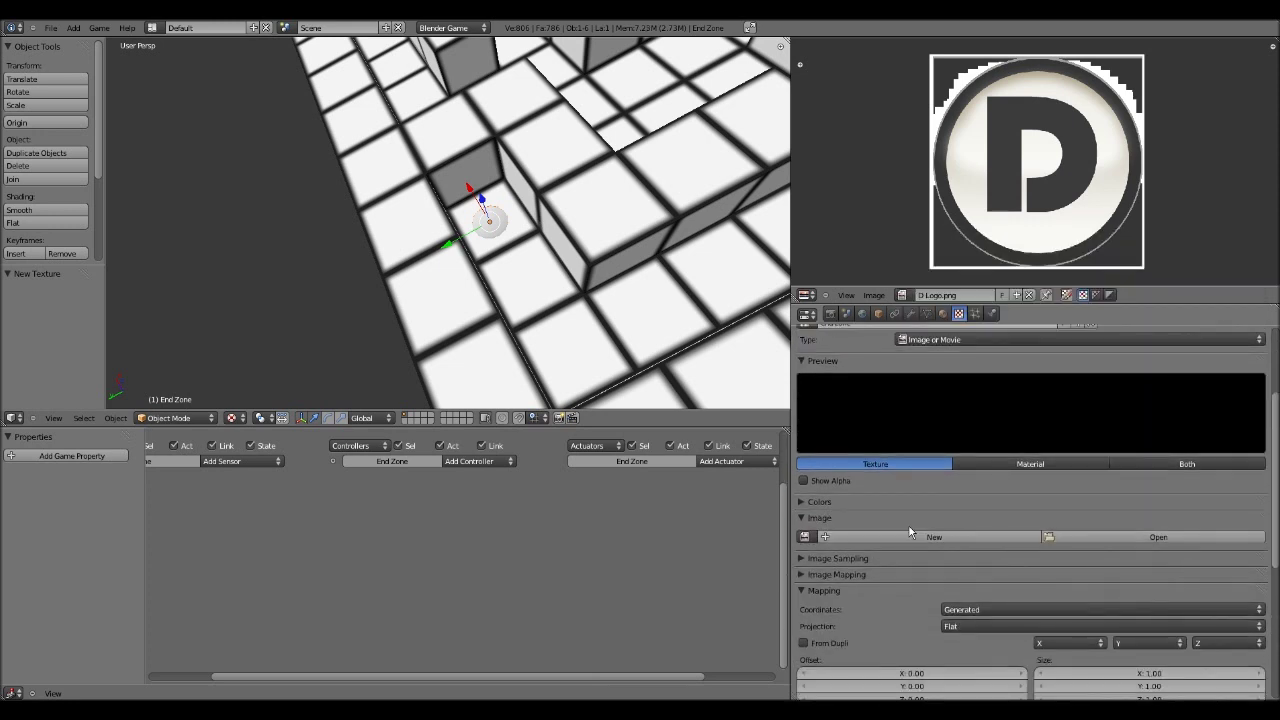
{"action": "left_click", "coordinate": [803, 537]}
{"action": "left_click", "coordinate": [836, 393]}
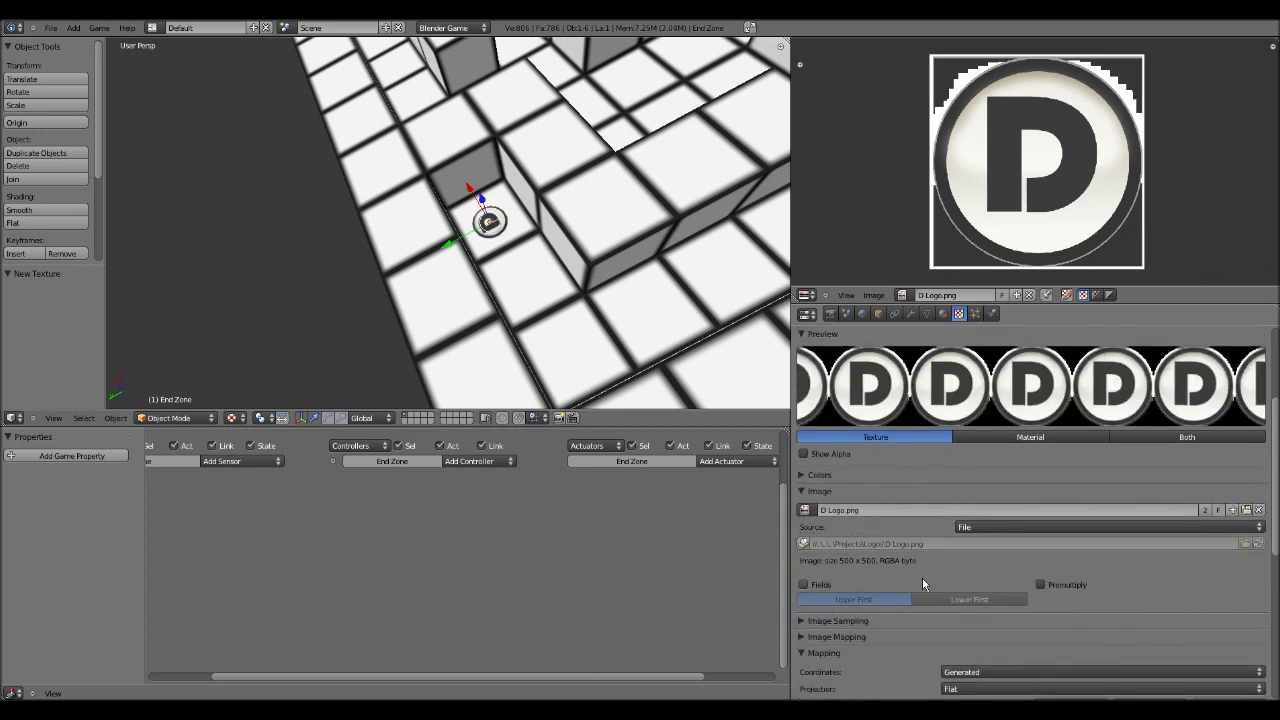
{"action": "scroll", "coordinate": [922, 577], "scroll_direction": "down", "scroll_amount": 2}
{"action": "scroll", "coordinate": [914, 512], "scroll_direction": "down", "scroll_amount": 2}
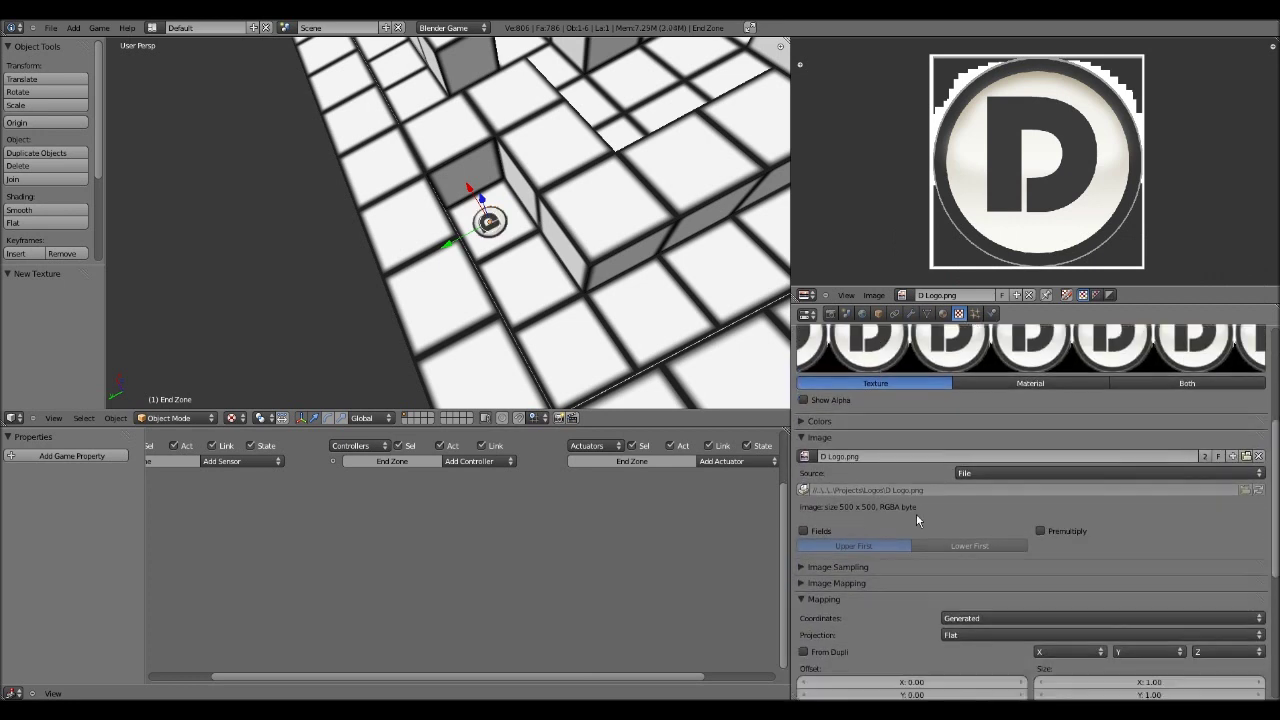
{"action": "left_click", "coordinate": [962, 511]}
{"action": "left_click", "coordinate": [966, 453]}
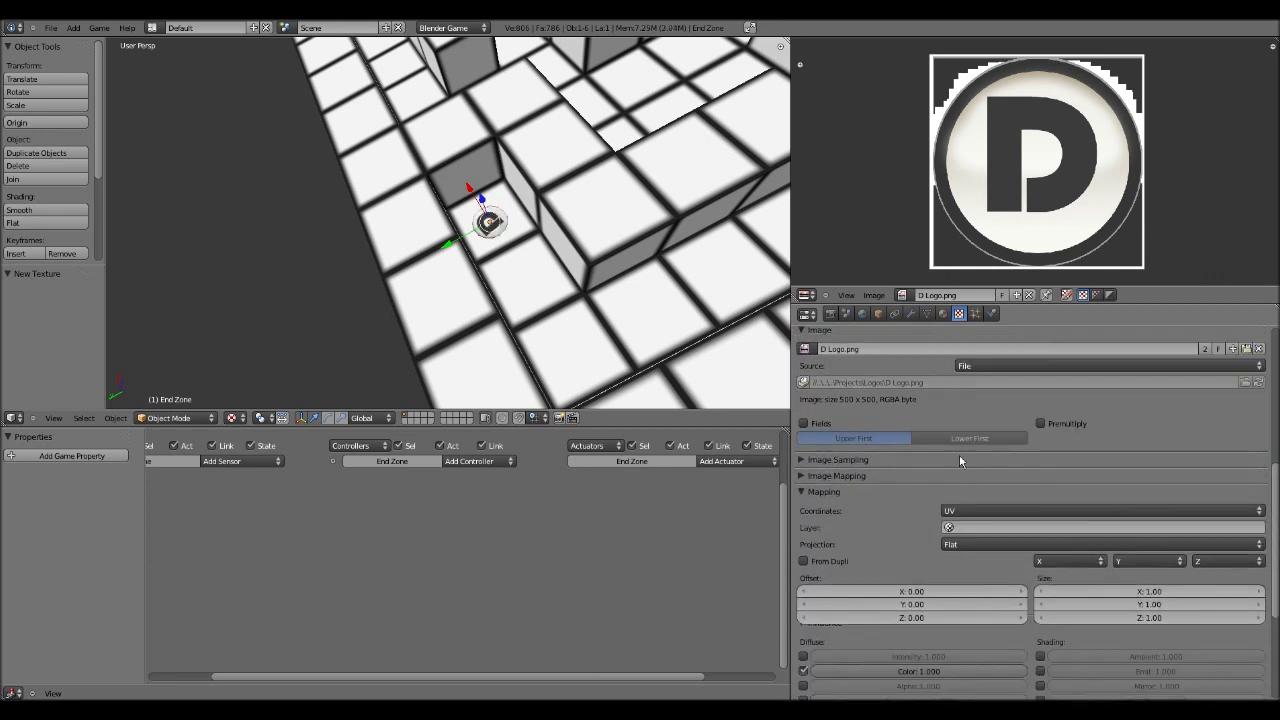
- Rotate the End Zone disc about the global Z axis in two turns of about -19° and -14°
{"action": "middle_click_drag", "start_coordinate": [651, 374], "coordinate": [503, 268]}
{"action": "key", "text": "r"}
{"action": "key", "text": "z"}
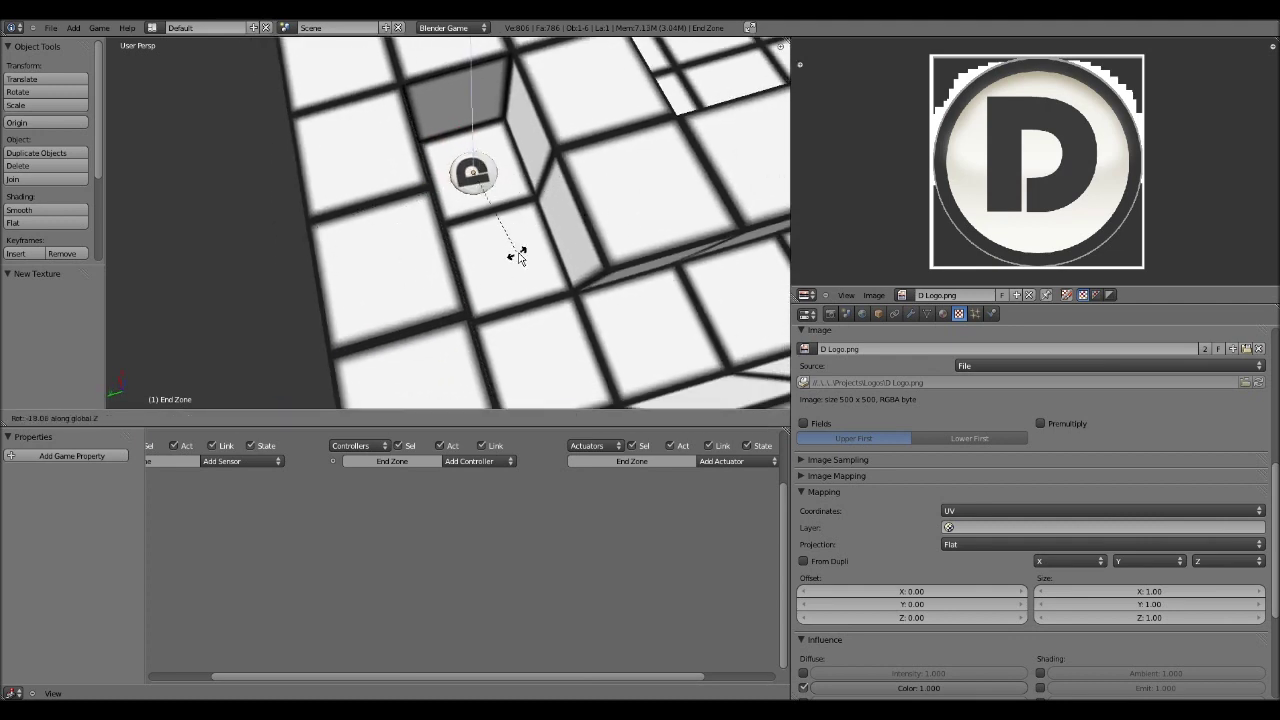
{"action": "left_click", "coordinate": [518, 259]}
{"action": "middle_click_drag", "start_coordinate": [518, 259], "coordinate": [533, 310]}
{"action": "key", "text": "r"}
{"action": "key", "text": "z"}
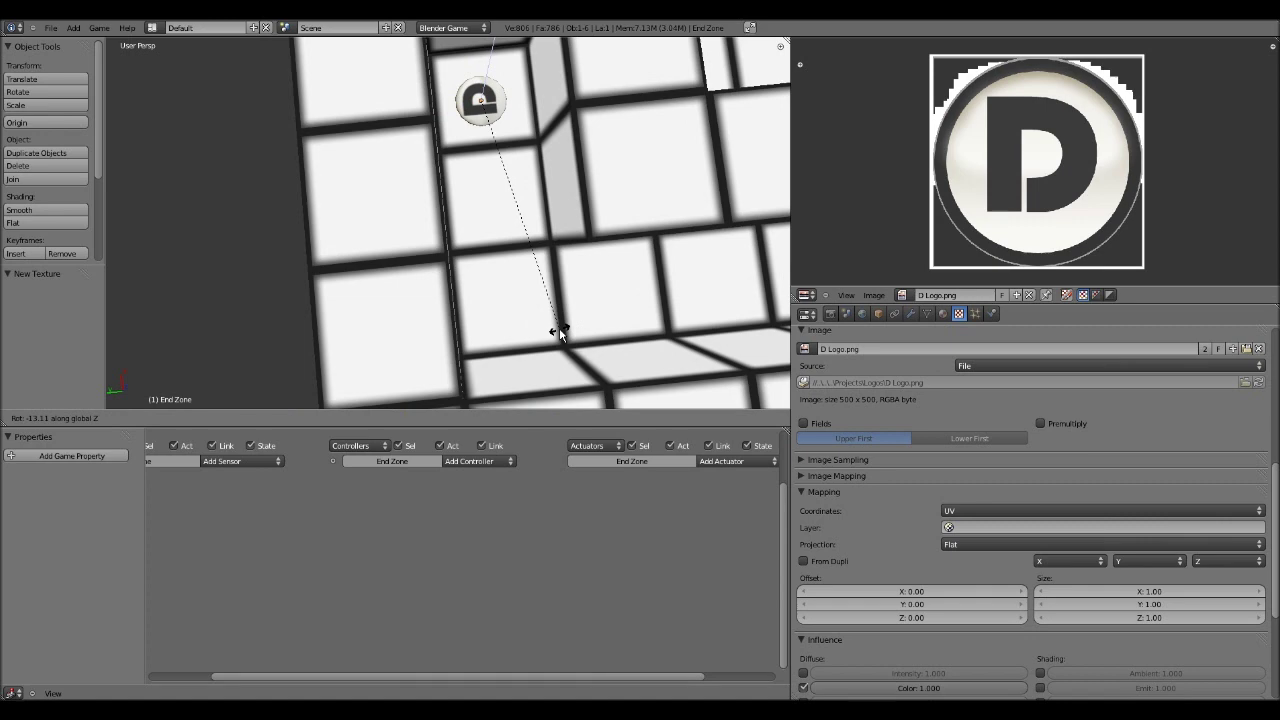
{"action": "left_click", "coordinate": [558, 331]}
- Fine-tune the End Zone disc's orientation by rotating it about 2° around the global Z axis
{"action": "scroll", "coordinate": [557, 333], "scroll_direction": "down", "scroll_amount": 1}
{"action": "middle_click_drag", "start_coordinate": [546, 294], "coordinate": [406, 202]}
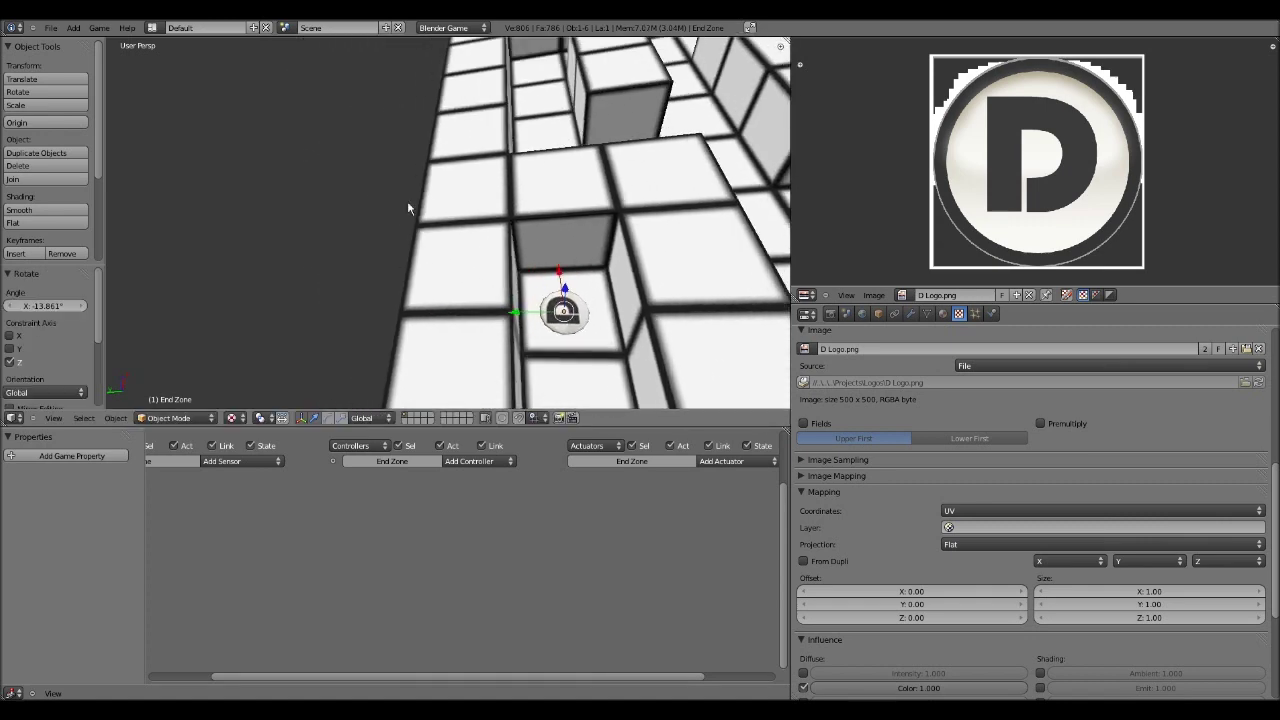
{"action": "scroll", "coordinate": [405, 200], "scroll_direction": "down", "scroll_amount": 4}
{"action": "middle_click_drag", "start_coordinate": [668, 330], "coordinate": [466, 404]}
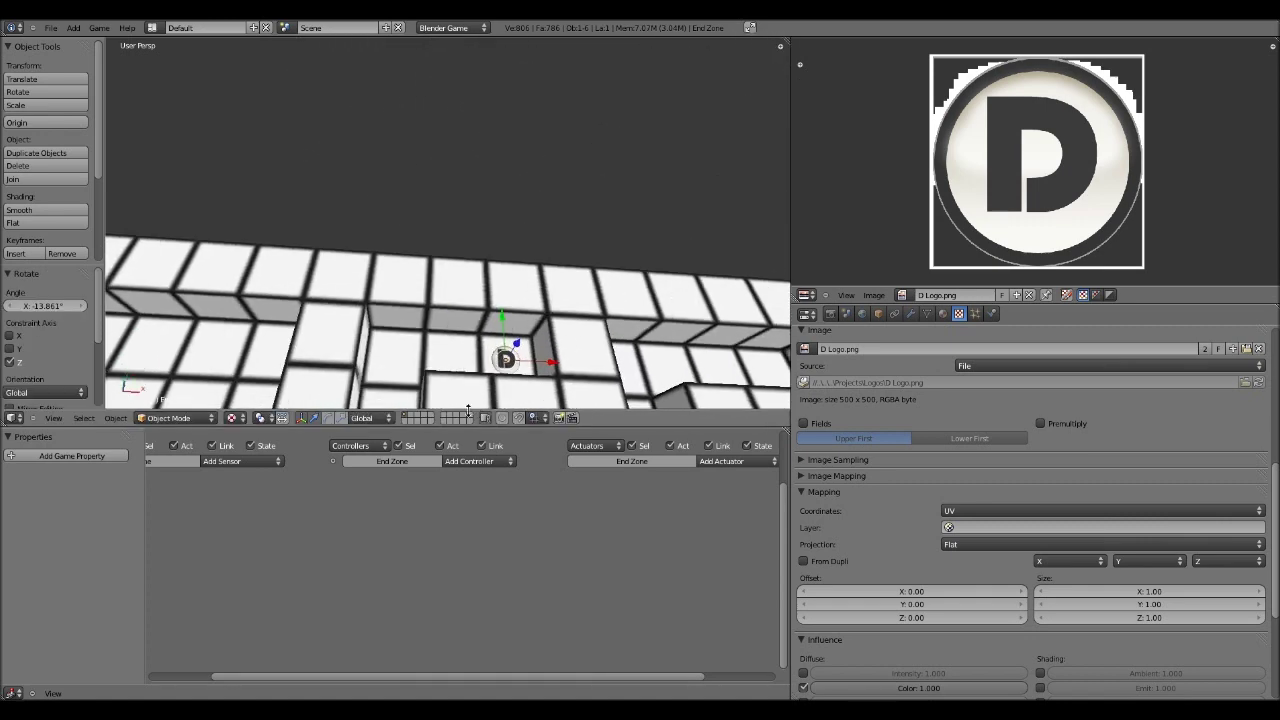
{"action": "middle_click_drag", "start_coordinate": [460, 350], "coordinate": [412, 296], "text": "shift"}
{"action": "key", "text": "r"}
{"action": "key", "text": "z"}
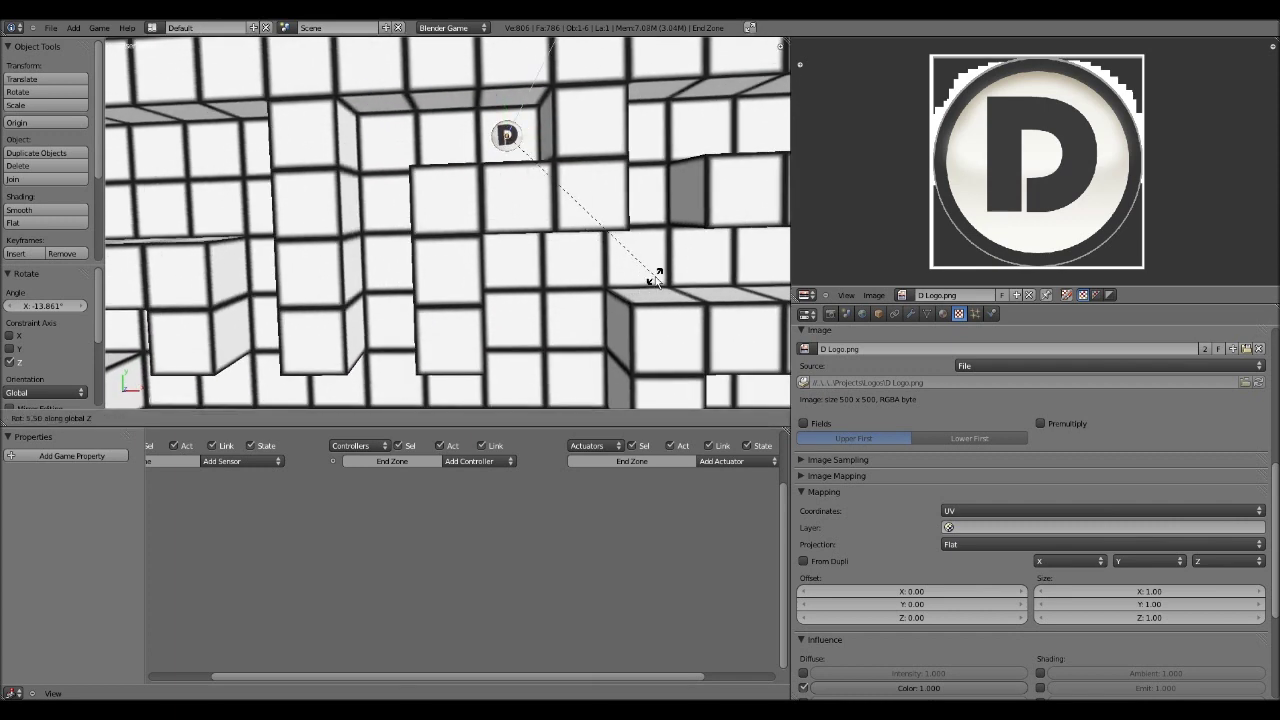
{"action": "left_click", "coordinate": [648, 289]}
- Switch the 3D view to wireframe and select the D Ball sphere inside the maze
{"action": "scroll", "coordinate": [577, 287], "scroll_direction": "down", "scroll_amount": 2}
{"action": "mouse_move", "coordinate": [577, 287]}
{"action": "middle_mouse_down"}
{"action": "mouse_move", "coordinate": [521, 235]}
{"action": "mouse_move", "coordinate": [585, 297]}
{"action": "mouse_move", "coordinate": [574, 226]}
{"action": "mouse_move", "coordinate": [543, 237]}
{"action": "mouse_move", "coordinate": [541, 267]}
{"action": "mouse_move", "coordinate": [307, 237]}
{"action": "mouse_move", "coordinate": [351, 237]}
{"action": "mouse_move", "coordinate": [371, 271]}
{"action": "middle_mouse_up"}
{"action": "key", "text": "z"}
{"action": "right_click", "coordinate": [543, 237]}
{"action": "right_click", "coordinate": [307, 237]}
{"action": "right_click", "coordinate": [351, 237]}
{"action": "right_click", "coordinate": [351, 237]}
{"action": "right_click", "coordinate": [371, 261]}
{"action": "scroll", "coordinate": [371, 256], "scroll_direction": "up", "scroll_amount": 3}
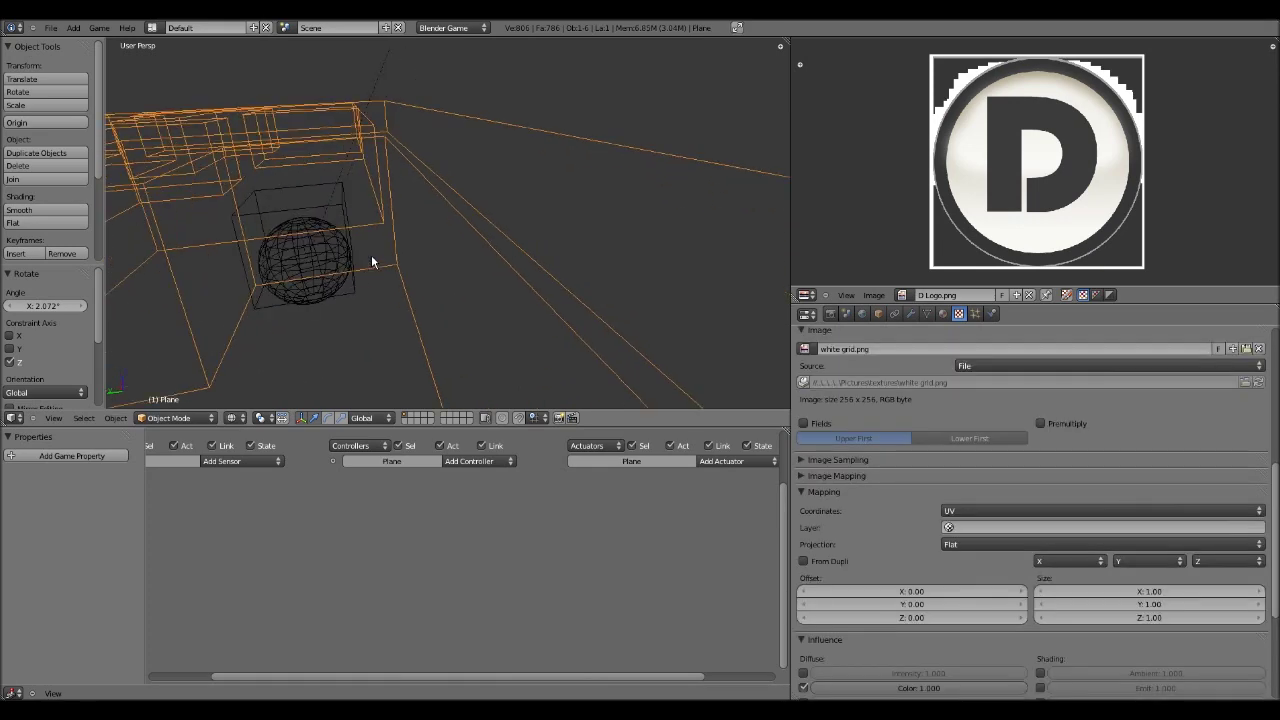
{"action": "right_click", "coordinate": [371, 256]}
- Add a Collision sensor to the D Ball's game logic
{"action": "middle_click_drag", "start_coordinate": [442, 493], "coordinate": [605, 475]}
{"action": "scroll", "coordinate": [351, 246], "scroll_direction": "up", "scroll_amount": 2}
{"action": "scroll", "coordinate": [354, 246], "scroll_direction": "down", "scroll_amount": 3}
{"action": "middle_click_drag", "start_coordinate": [408, 242], "coordinate": [486, 252], "text": "shift"}
{"action": "scroll", "coordinate": [443, 236], "scroll_direction": "up", "scroll_amount": 2}
{"action": "scroll", "coordinate": [480, 222], "scroll_direction": "down", "scroll_amount": 3}
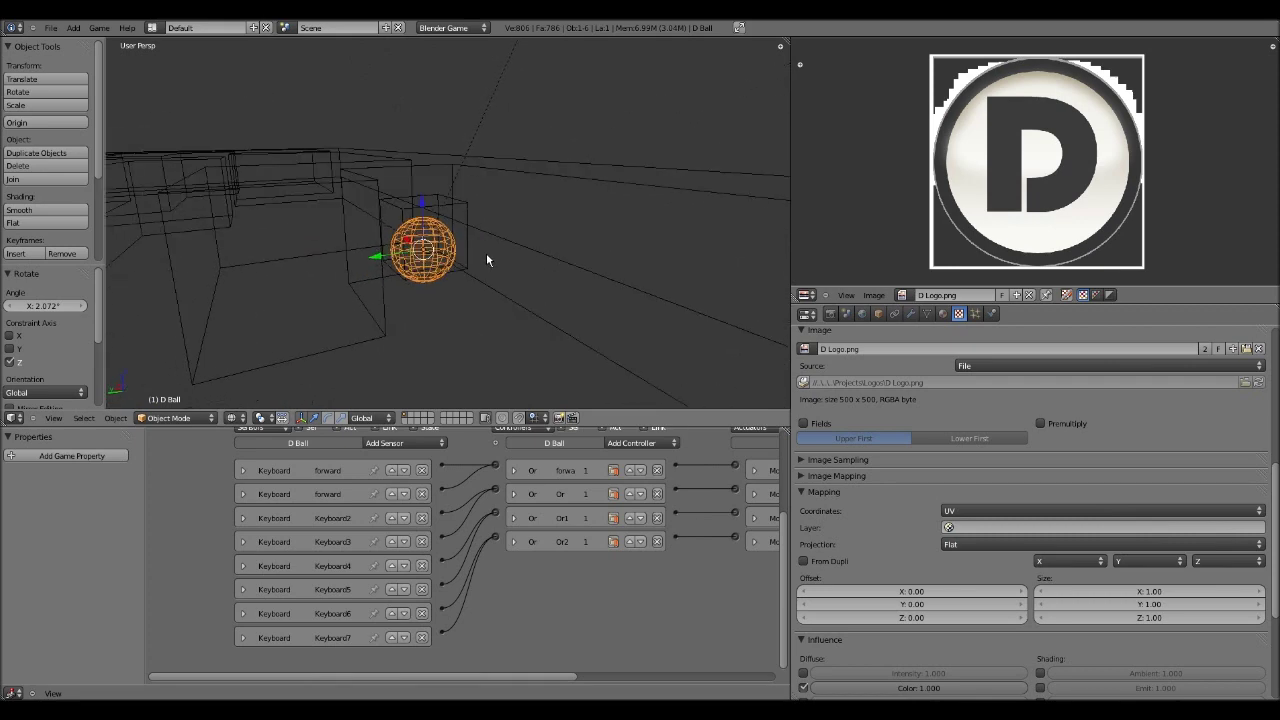
{"action": "middle_click_drag", "start_coordinate": [528, 558], "coordinate": [479, 573]}
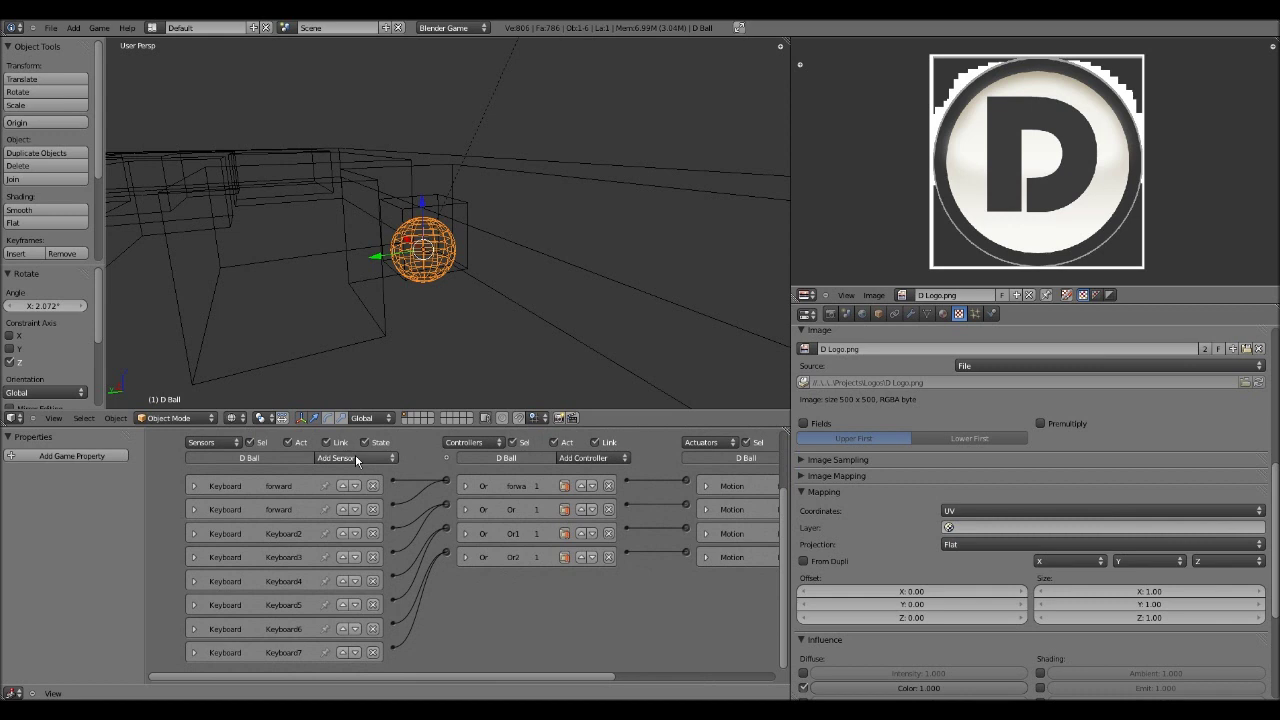
{"action": "left_click", "coordinate": [355, 458]}
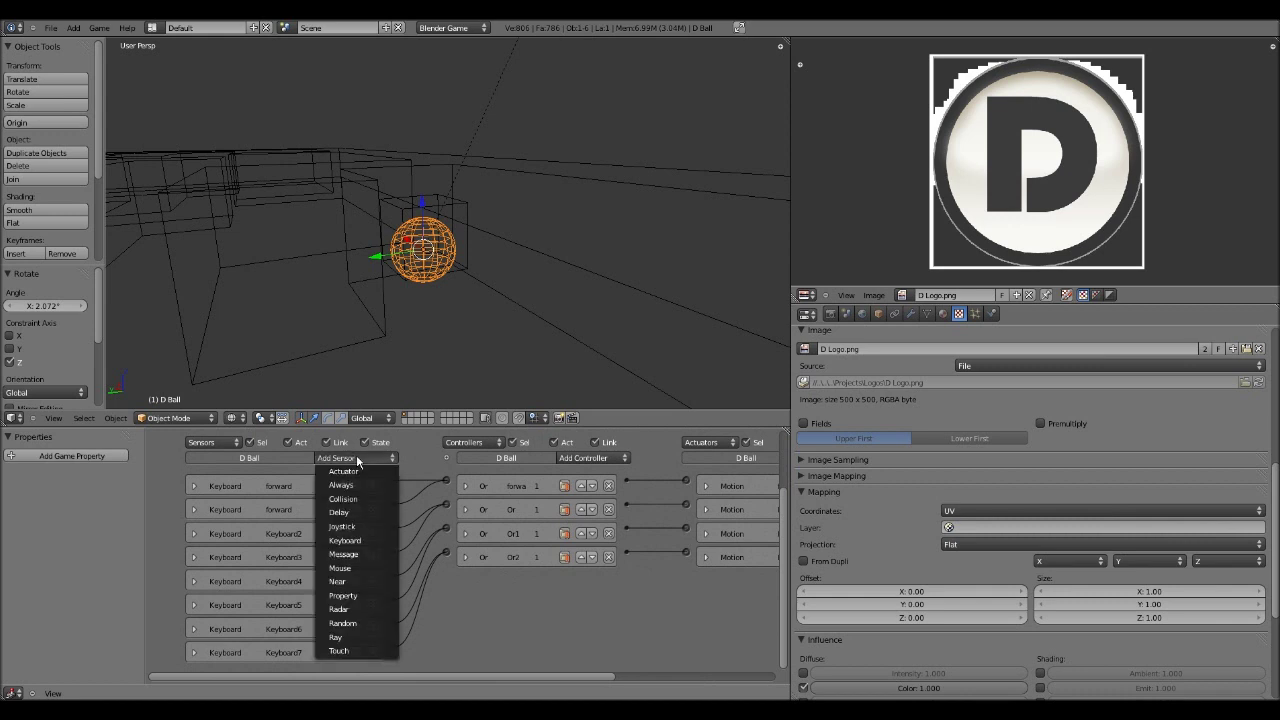
{"action": "left_click", "coordinate": [370, 499]}
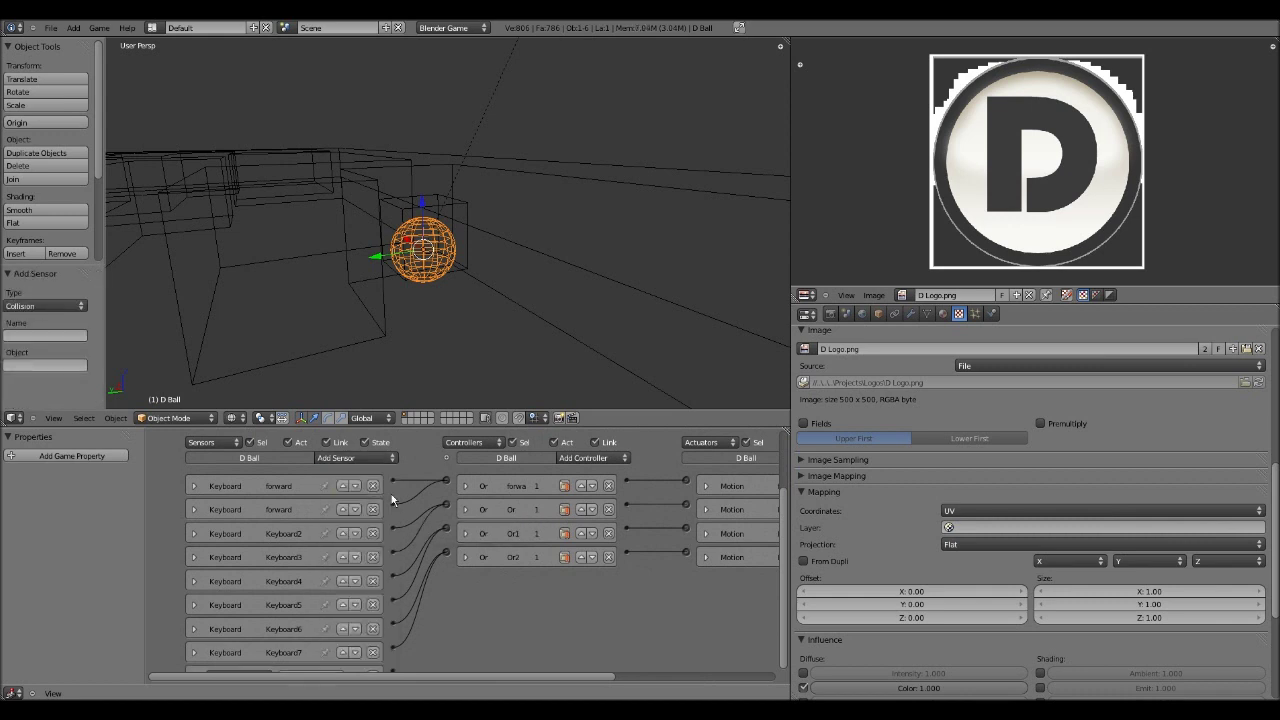
{"action": "middle_click_drag", "start_coordinate": [488, 618], "coordinate": [616, 472]}
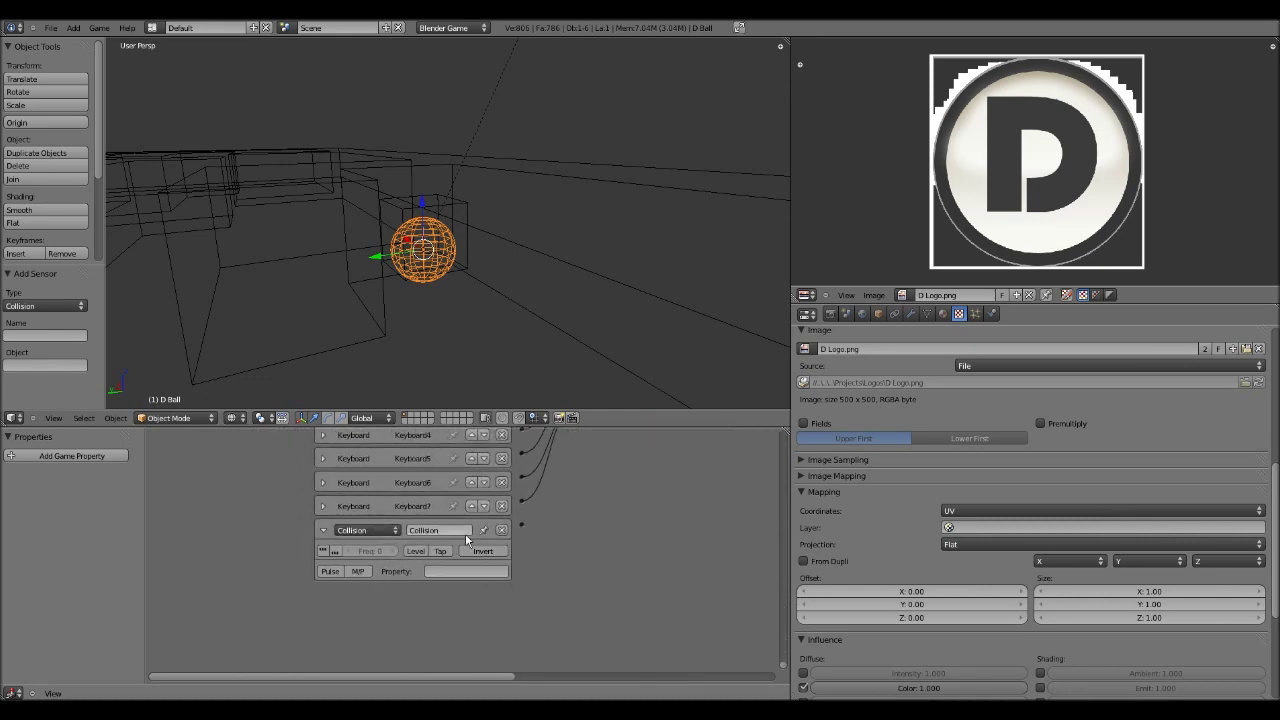
- Select the End Zone disc in the wireframe maze and add a game property to it
{"action": "middle_click_drag", "start_coordinate": [413, 366], "coordinate": [466, 180]}
{"action": "scroll", "coordinate": [466, 180], "scroll_direction": "up", "scroll_amount": 5}
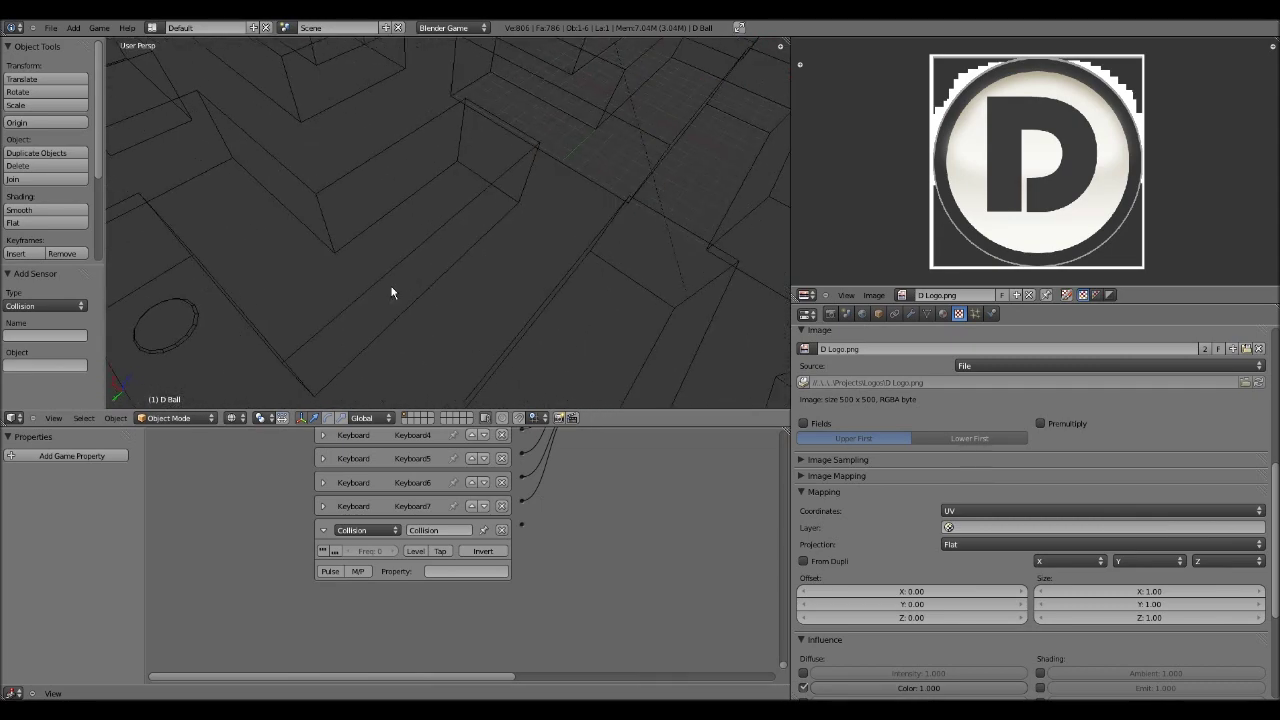
{"action": "middle_click_drag", "start_coordinate": [185, 335], "coordinate": [502, 287], "text": "shift"}
{"action": "scroll", "coordinate": [465, 279], "scroll_direction": "down", "scroll_amount": 4}
{"action": "scroll", "coordinate": [518, 260], "scroll_direction": "up", "scroll_amount": 3}
{"action": "scroll", "coordinate": [502, 287], "scroll_direction": "down", "scroll_amount": 3}
{"action": "scroll", "coordinate": [501, 286], "scroll_direction": "up", "scroll_amount": 8}
{"action": "right_click", "coordinate": [318, 312]}
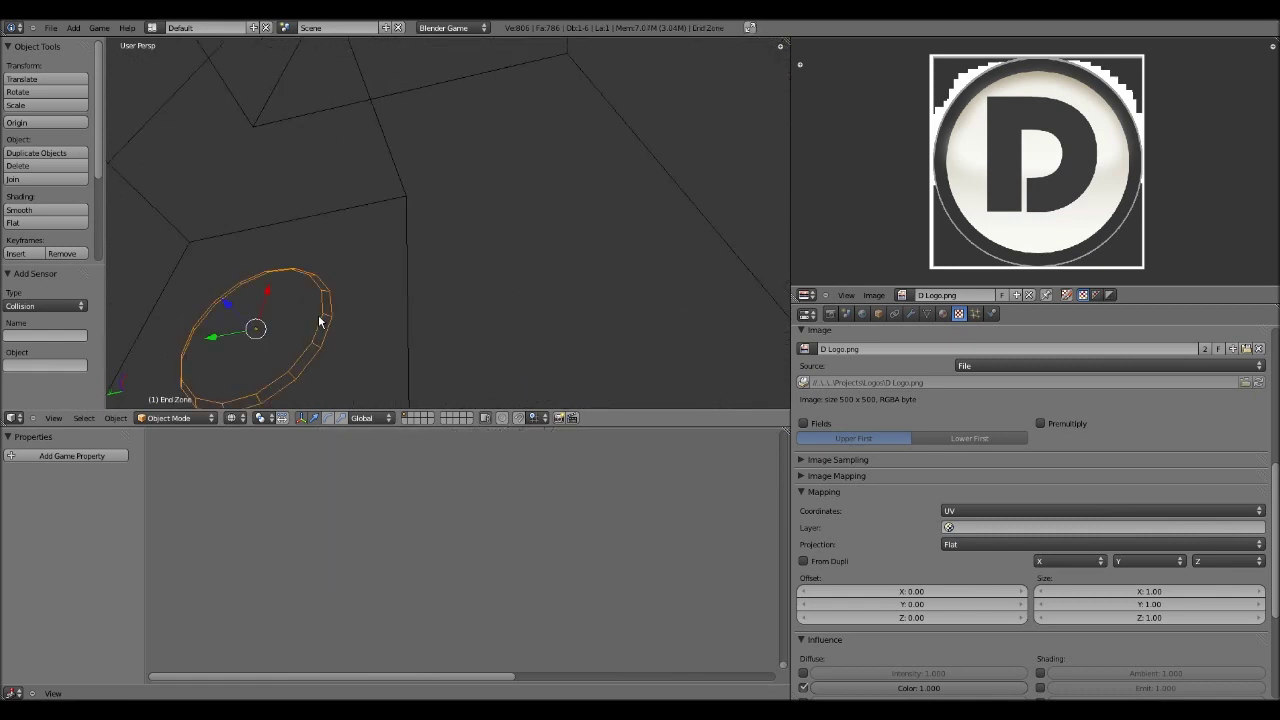
{"action": "scroll", "coordinate": [318, 312], "scroll_direction": "down", "scroll_amount": 5}
{"action": "middle_click_drag", "start_coordinate": [318, 312], "coordinate": [362, 289]}
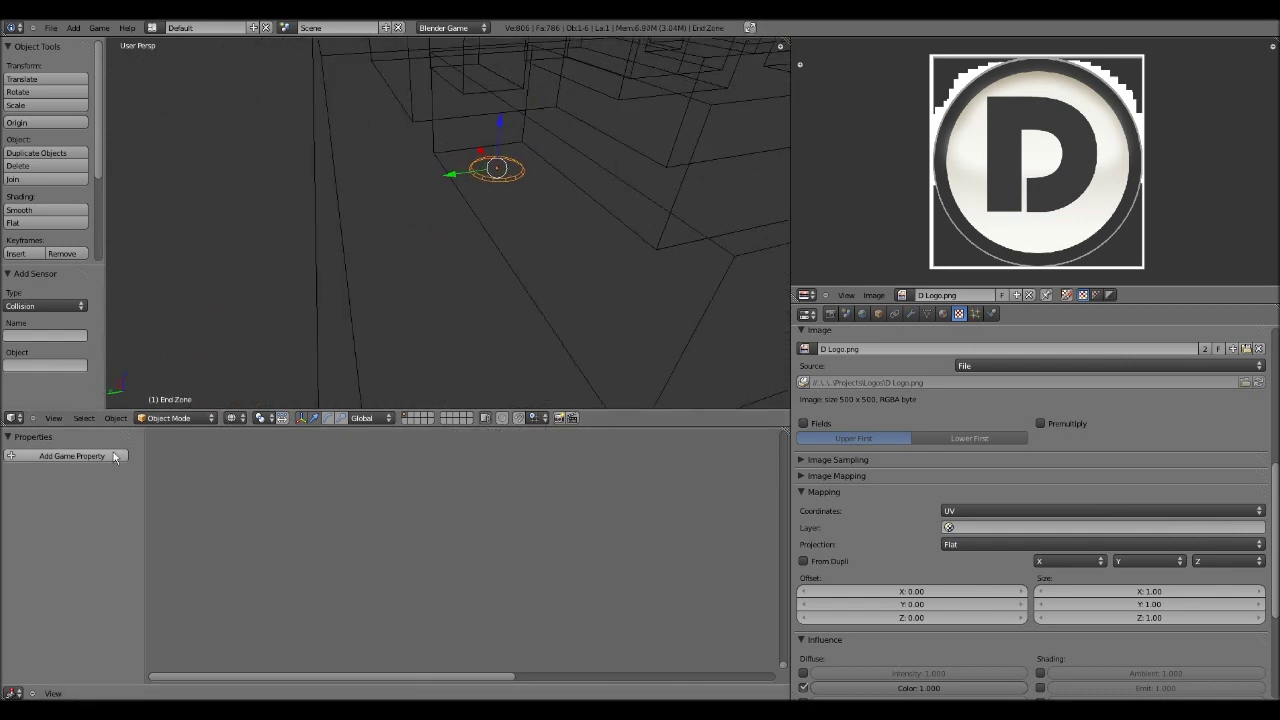
{"action": "left_click", "coordinate": [55, 459]}
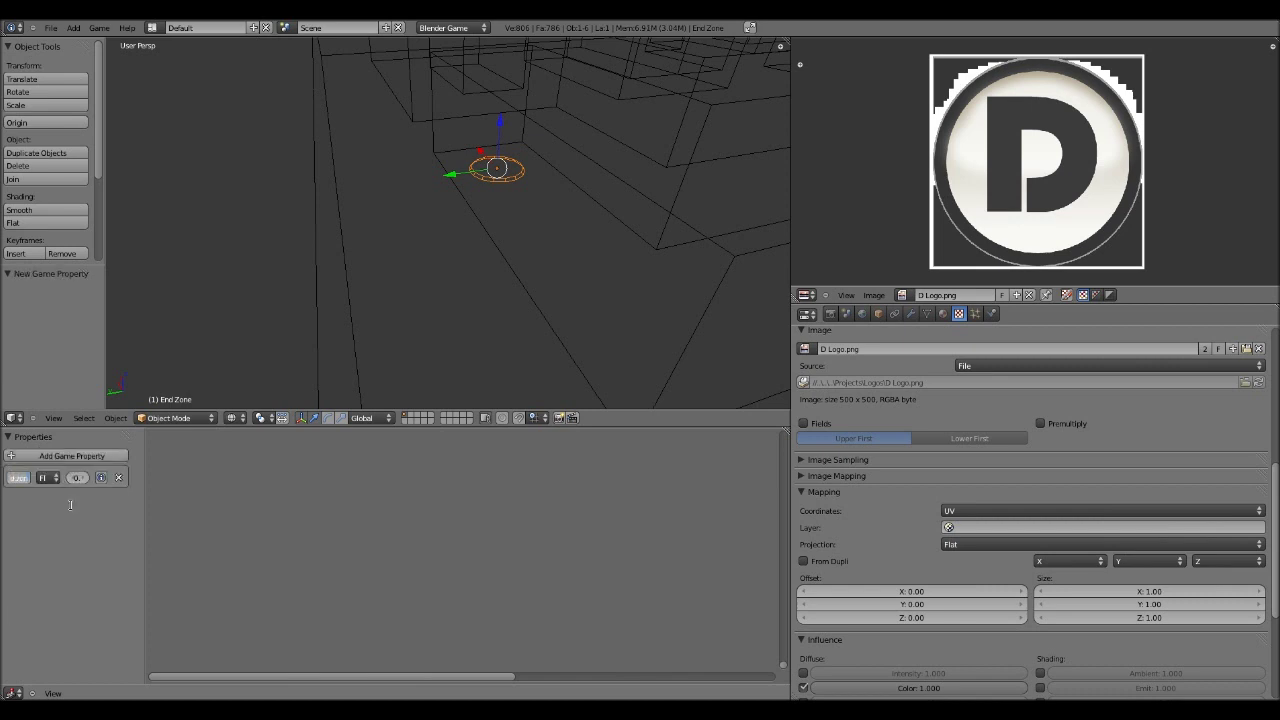
- Select the D Ball, name its Collision sensor "end" and set the sensor's property to "end zone"
{"action": "scroll", "coordinate": [346, 140], "scroll_direction": "down", "scroll_amount": 5}
{"action": "middle_click_drag", "start_coordinate": [346, 140], "coordinate": [407, 230]}
{"action": "scroll", "coordinate": [407, 230], "scroll_direction": "up", "scroll_amount": 5}
{"action": "right_click", "coordinate": [407, 230]}
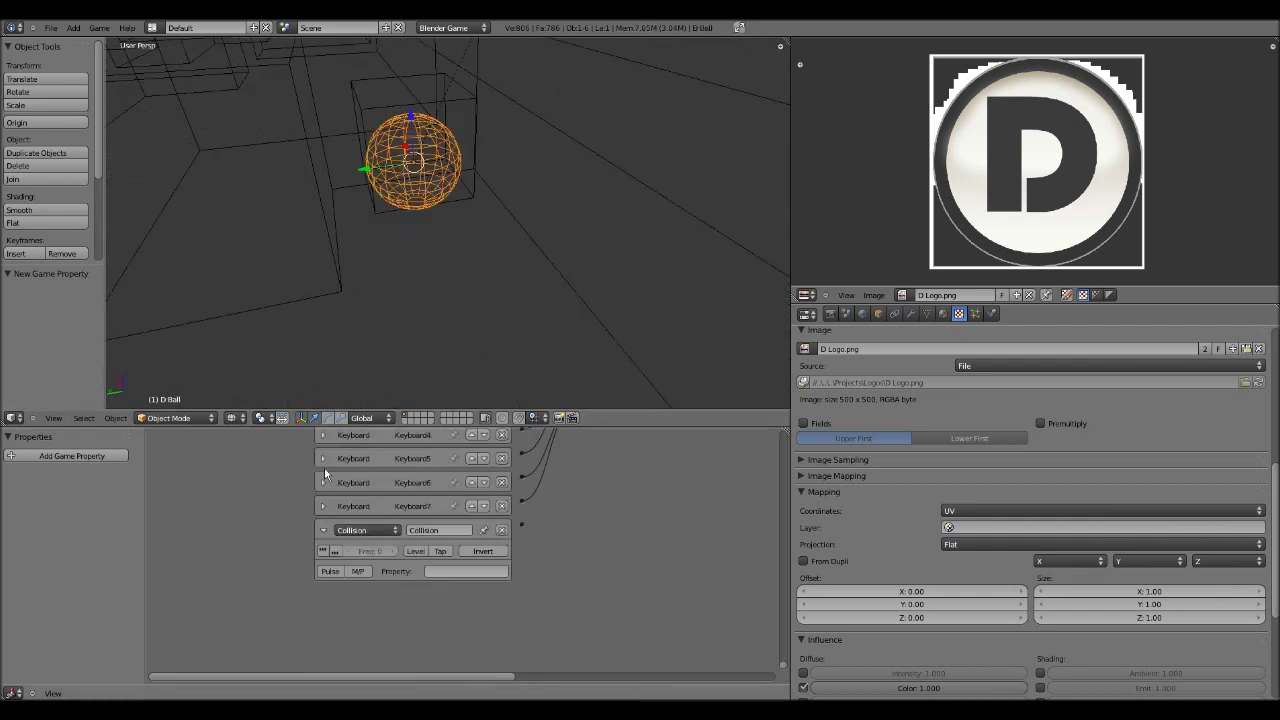
{"action": "middle_click_drag", "start_coordinate": [324, 474], "coordinate": [329, 502]}
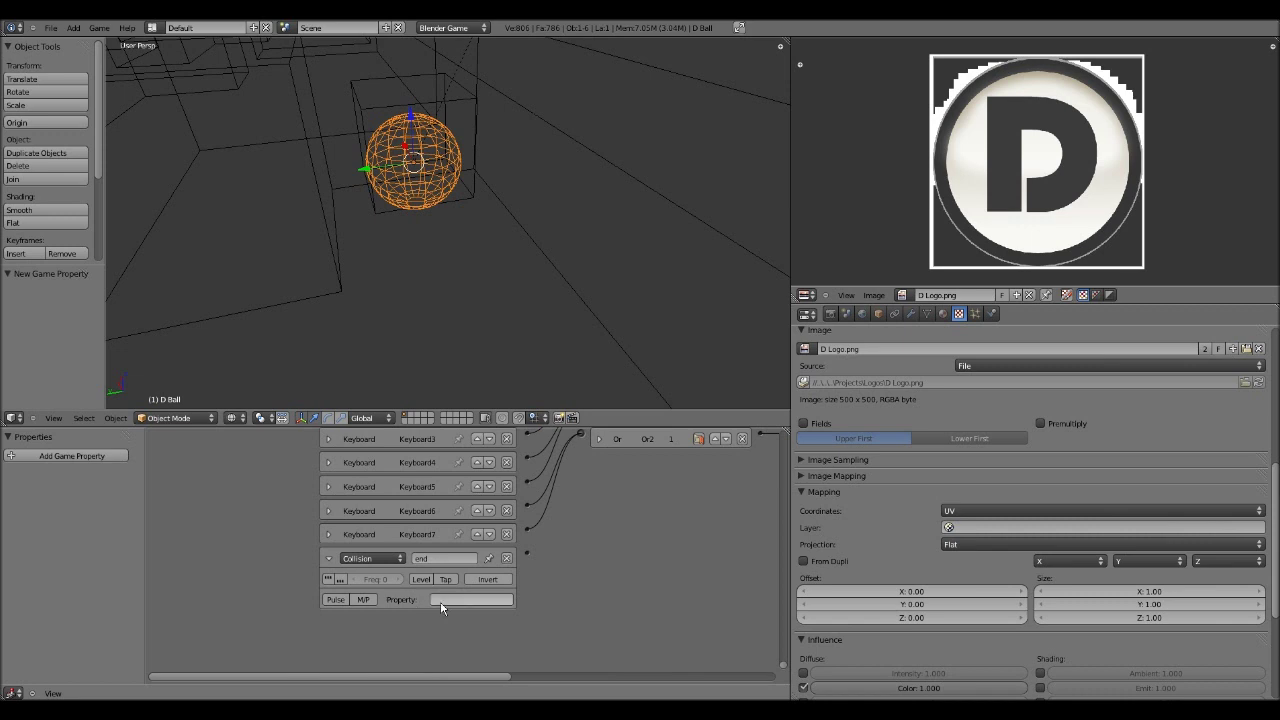
{"action": "left_click", "coordinate": [446, 600]}
- Add an And controller to the D Ball and link the "end" Collision sensor to it
{"action": "middle_click_drag", "start_coordinate": [598, 530], "coordinate": [394, 674]}
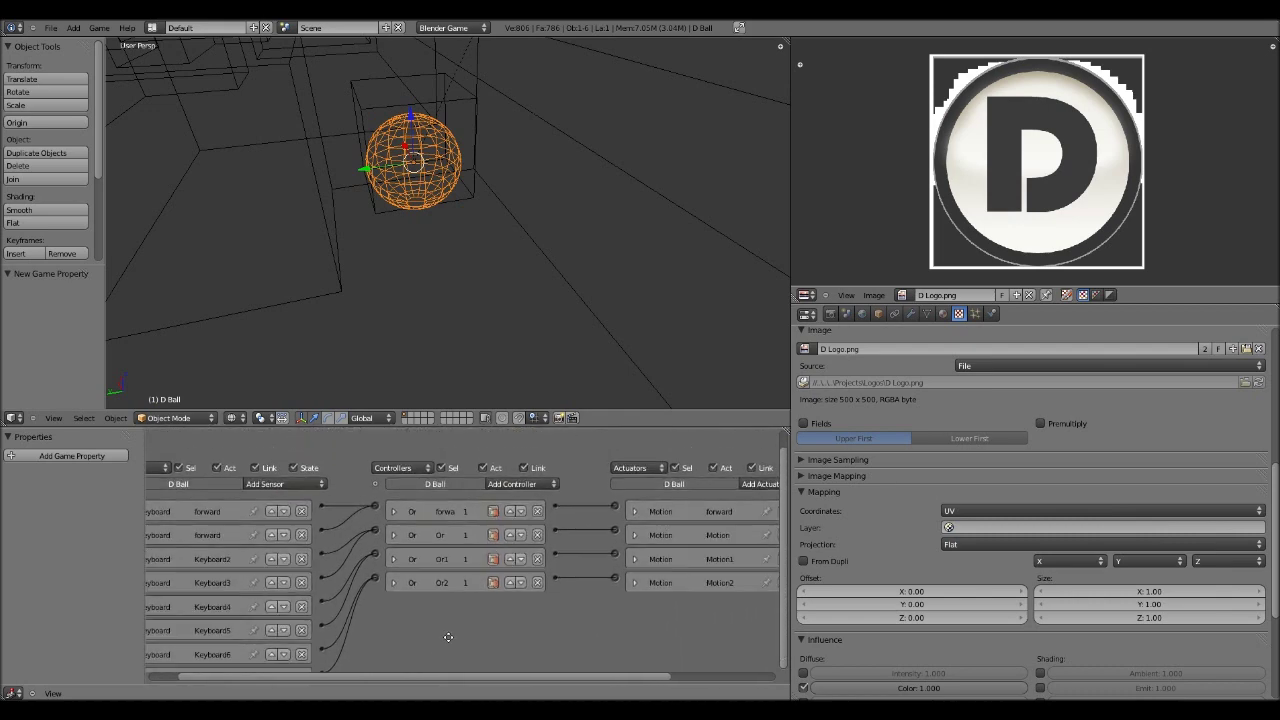
{"action": "left_click", "coordinate": [529, 486]}
{"action": "left_click", "coordinate": [507, 497]}
{"action": "scroll", "coordinate": [510, 500], "scroll_direction": "down", "scroll_amount": 4}
{"action": "scroll", "coordinate": [505, 495], "scroll_direction": "left", "scroll_amount": 4, "text": "ctrl"}
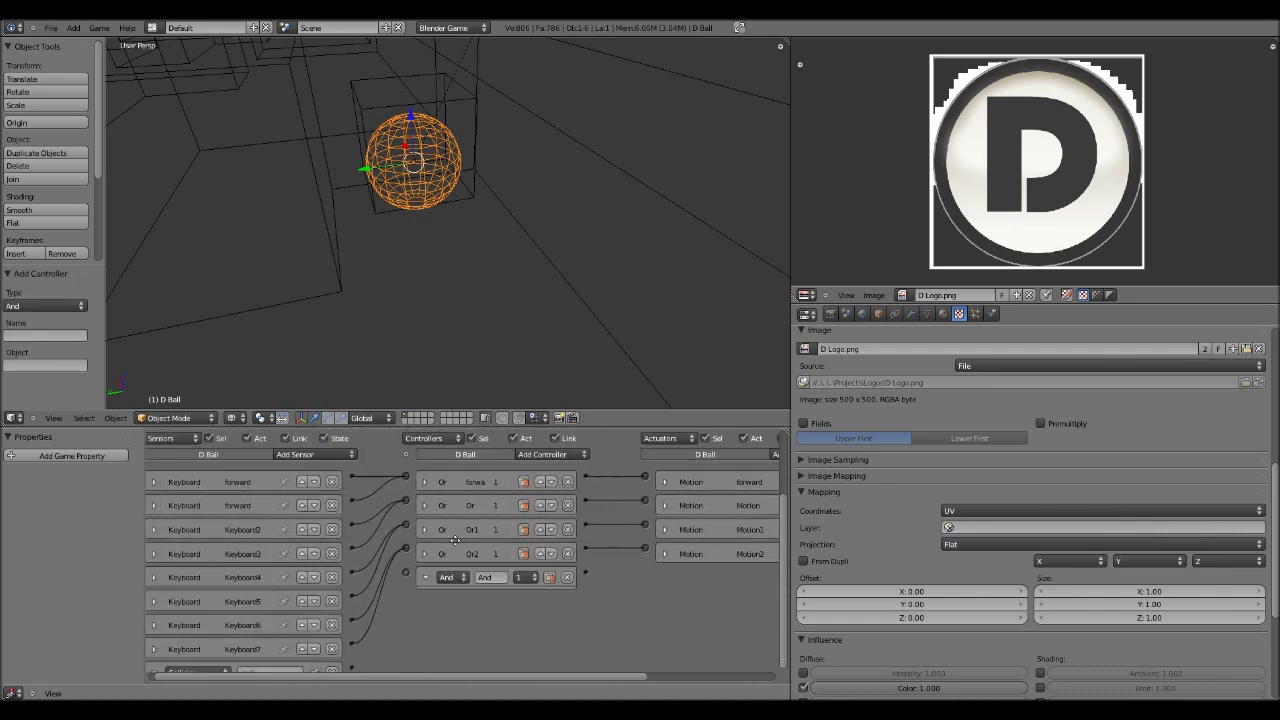
{"action": "left_click_drag", "start_coordinate": [434, 602], "coordinate": [436, 591]}
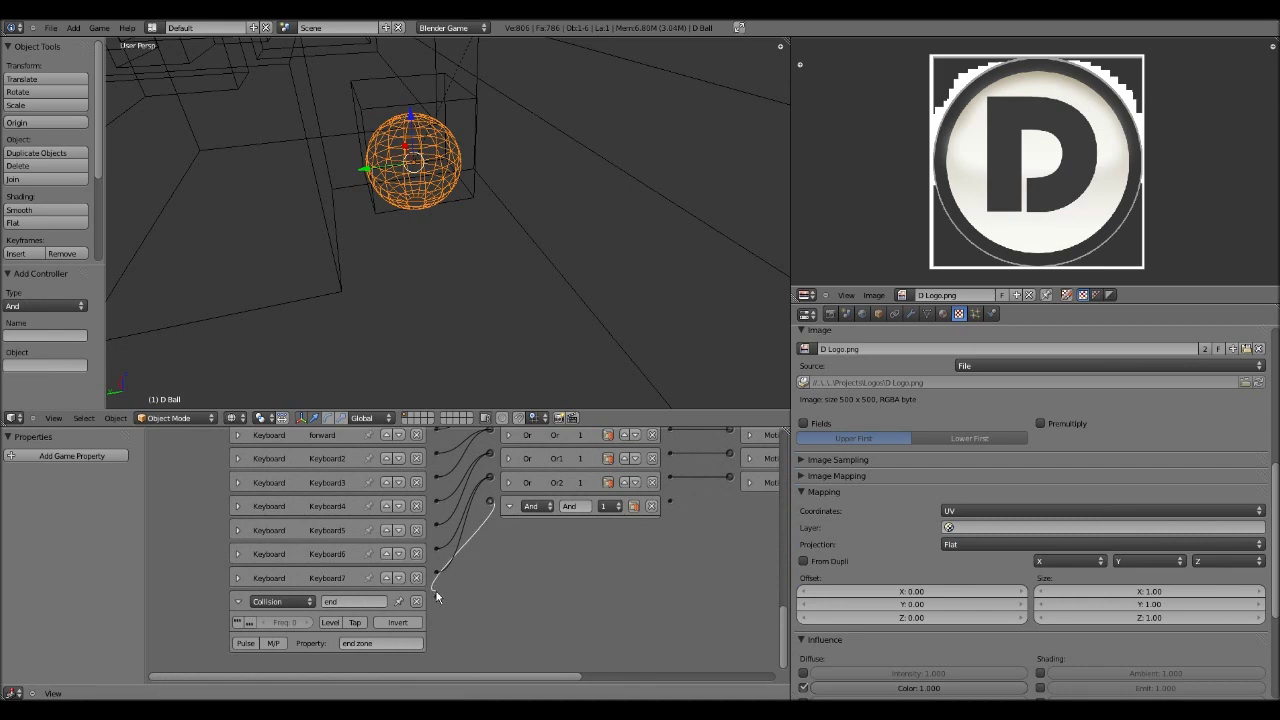
- Add a Scene actuator in Restart mode to the D Ball and link the And controller to it
{"action": "scroll", "coordinate": [453, 585], "scroll_direction": "right", "scroll_amount": 5, "text": "ctrl"}
{"action": "scroll", "coordinate": [448, 577], "scroll_direction": "down", "scroll_amount": 1}
{"action": "middle_click_drag", "start_coordinate": [573, 503], "coordinate": [646, 488]}
{"action": "middle_click_drag", "start_coordinate": [514, 548], "coordinate": [417, 563]}
{"action": "middle_click_drag", "start_coordinate": [591, 567], "coordinate": [418, 658]}
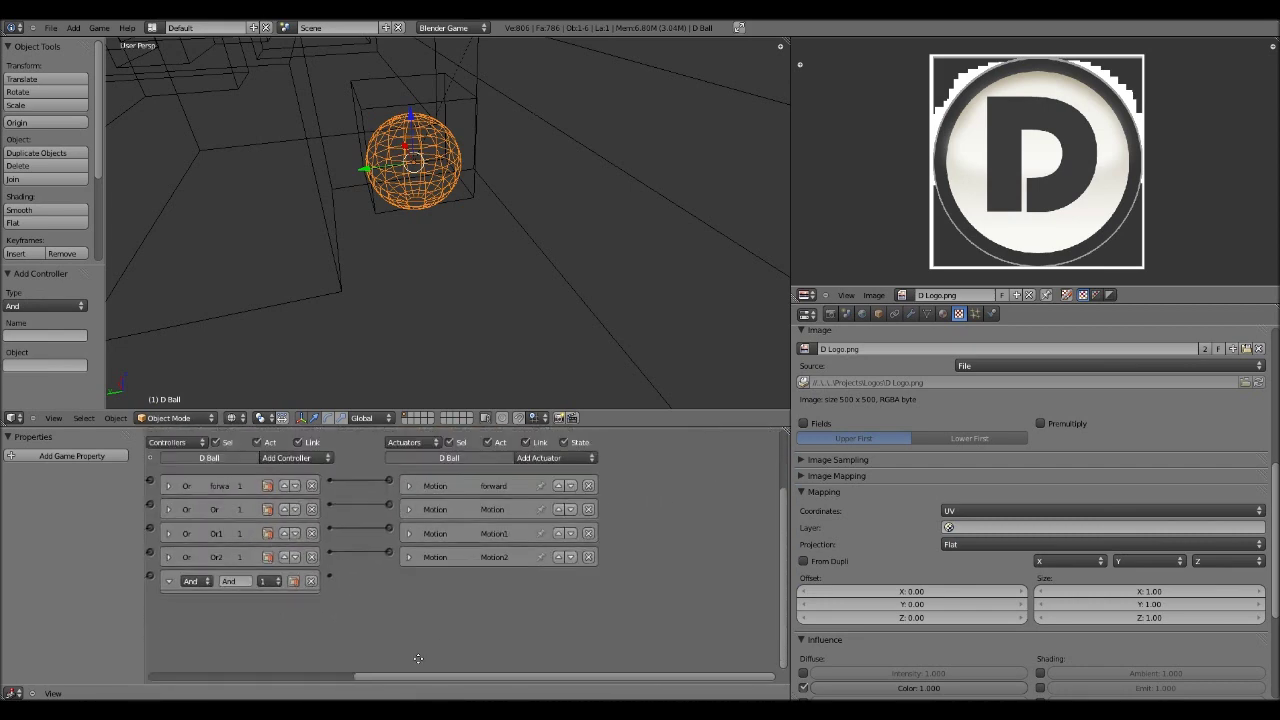
{"action": "left_click", "coordinate": [540, 457]}
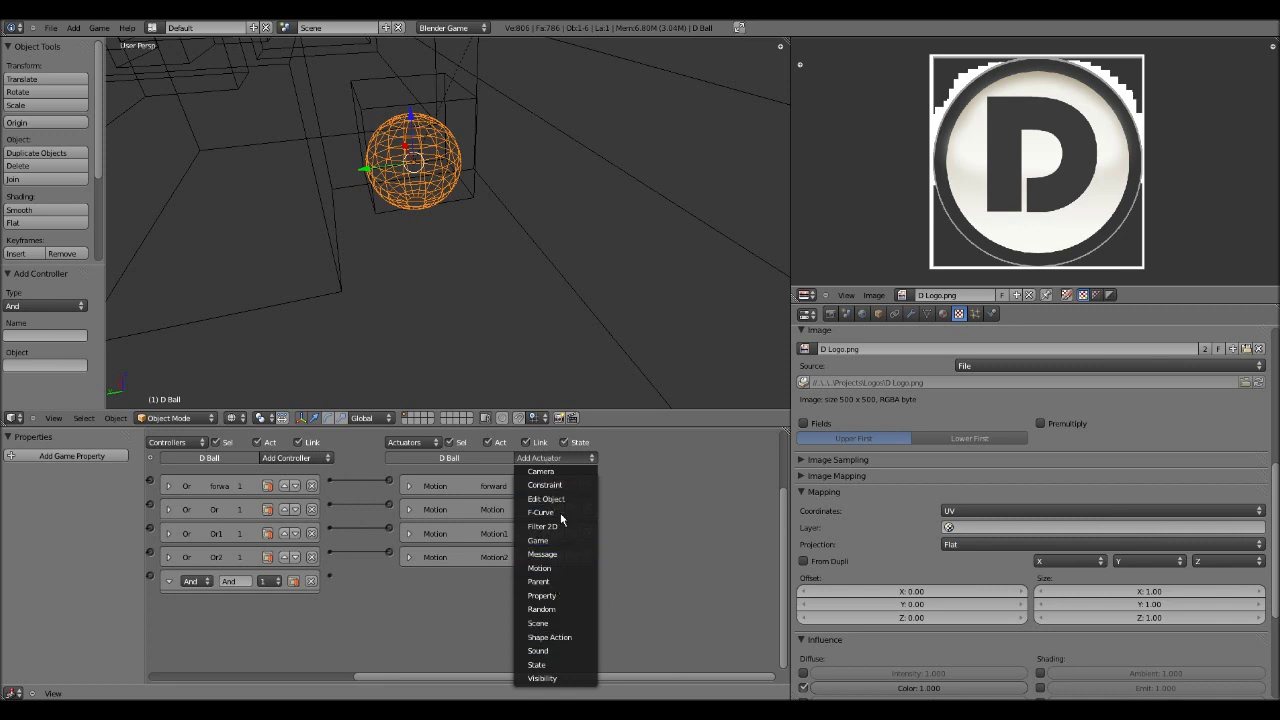
{"action": "left_click", "coordinate": [554, 622]}
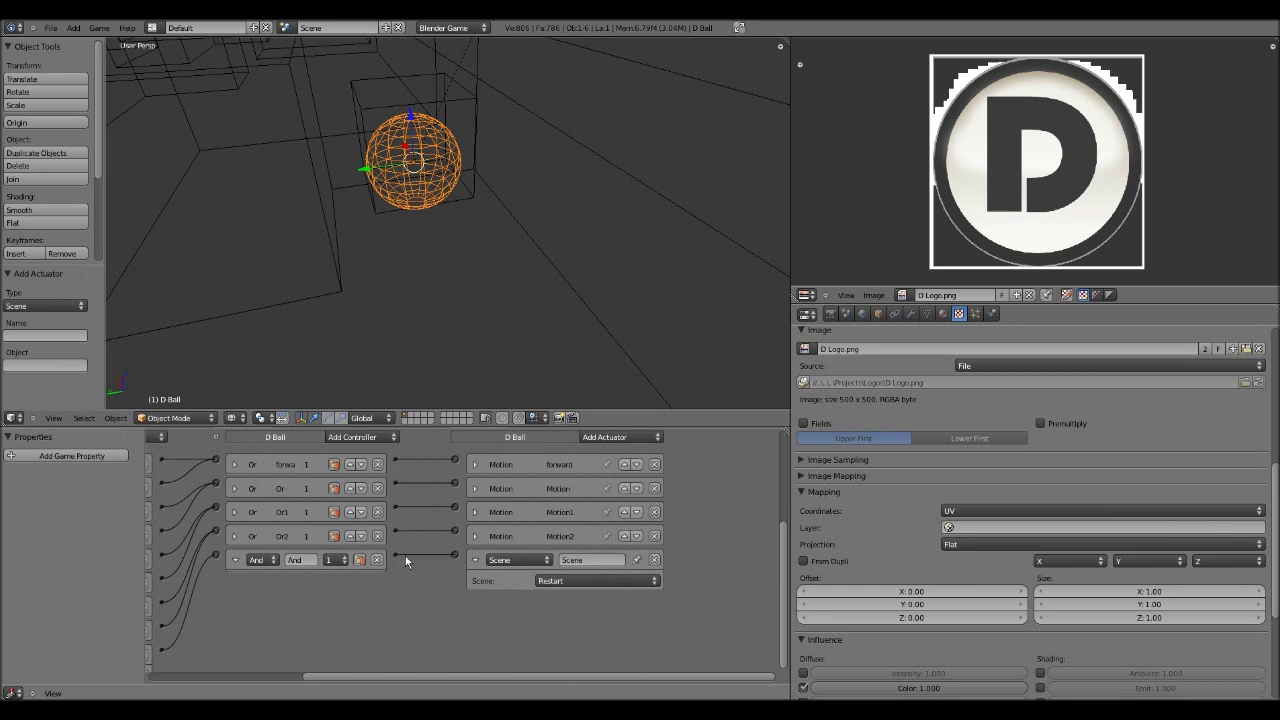
{"action": "left_click", "coordinate": [568, 580]}
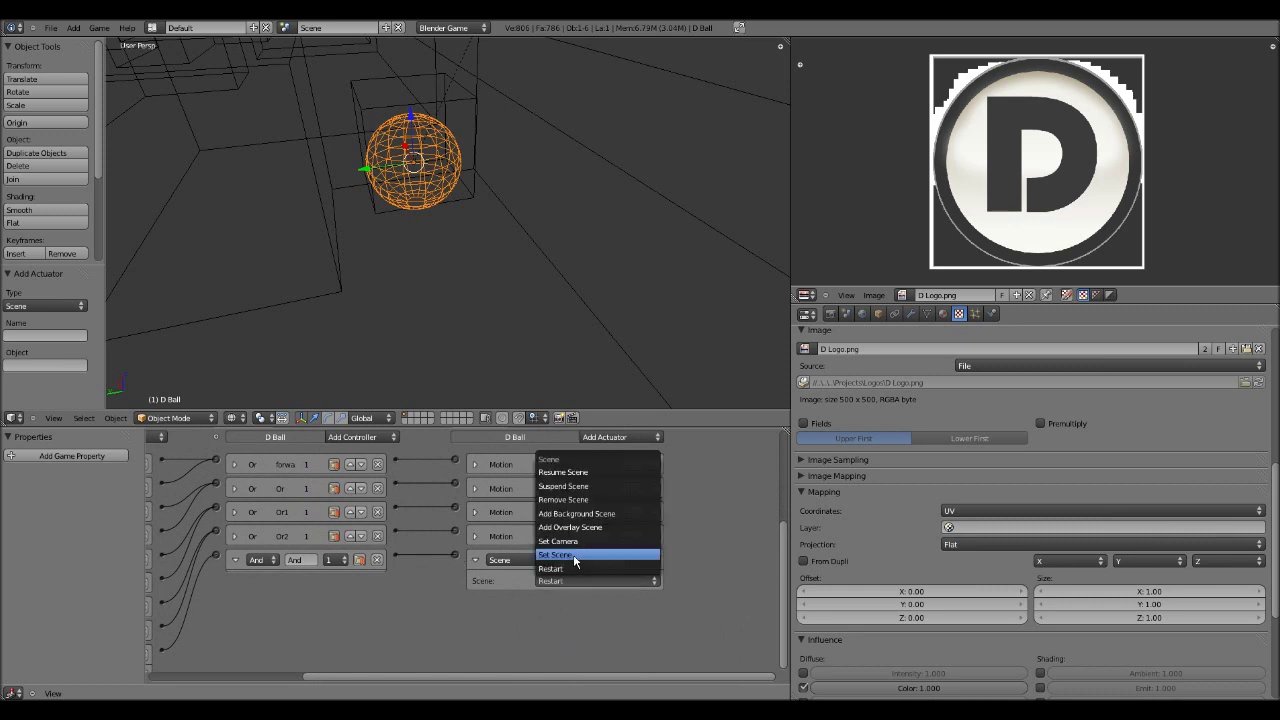
{"action": "left_click", "coordinate": [573, 568]}
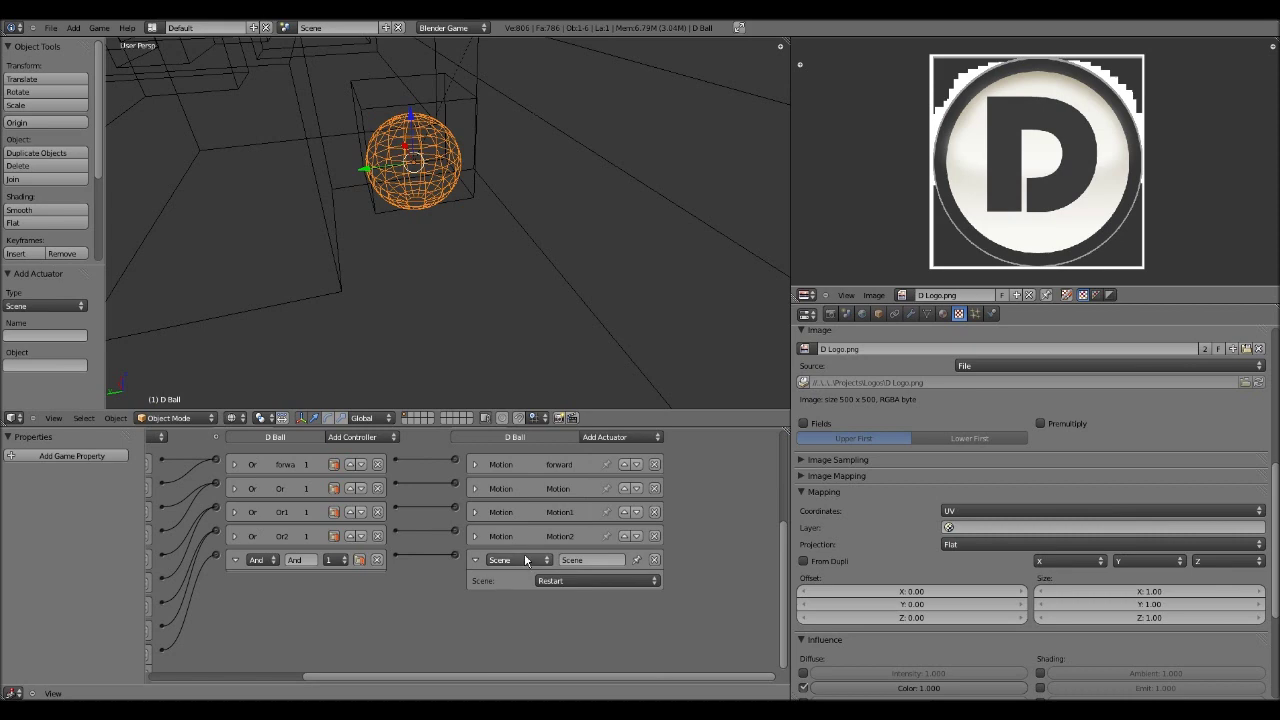
{"action": "left_click", "coordinate": [588, 582]}
{"action": "left_click", "coordinate": [586, 582]}
{"action": "scroll", "coordinate": [449, 343], "scroll_direction": "down", "scroll_amount": 6}
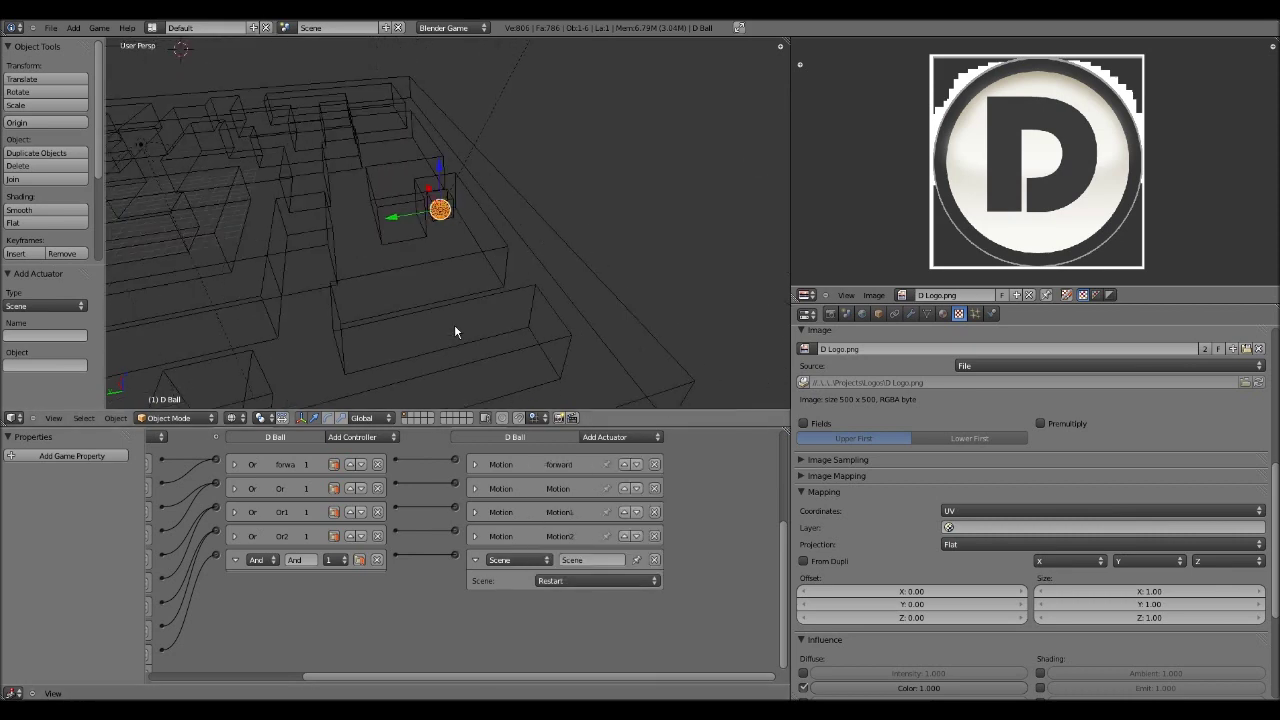
{"action": "middle_click_drag", "start_coordinate": [455, 321], "coordinate": [428, 238]}
{"action": "scroll", "coordinate": [553, 320], "scroll_direction": "up", "scroll_amount": 5}
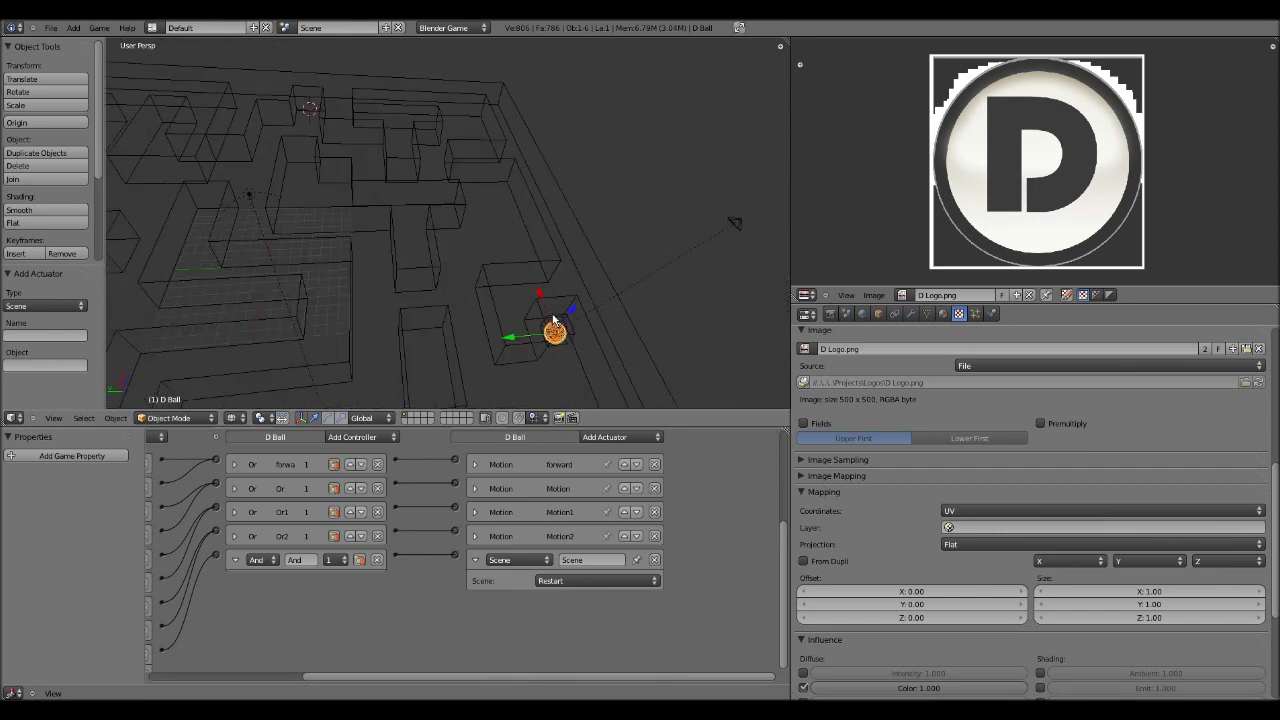
{"action": "middle_click_drag", "start_coordinate": [553, 314], "coordinate": [486, 329]}
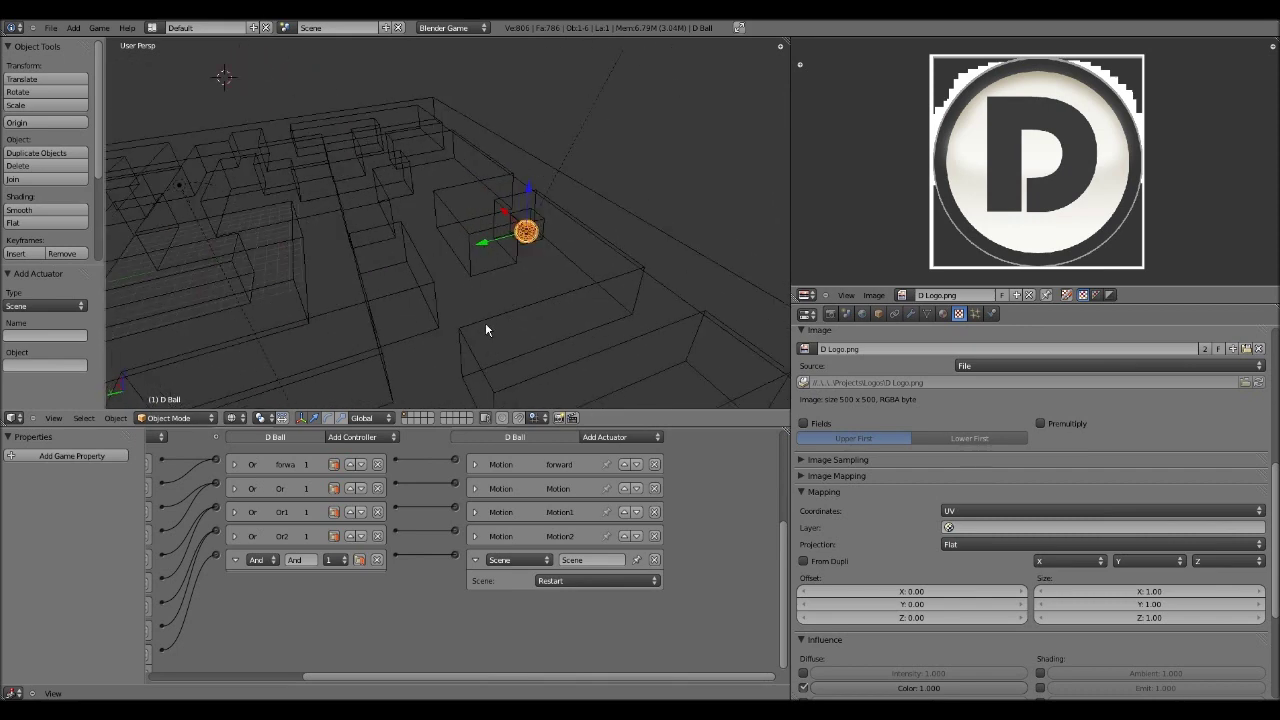
{"action": "left_click", "coordinate": [568, 582]}
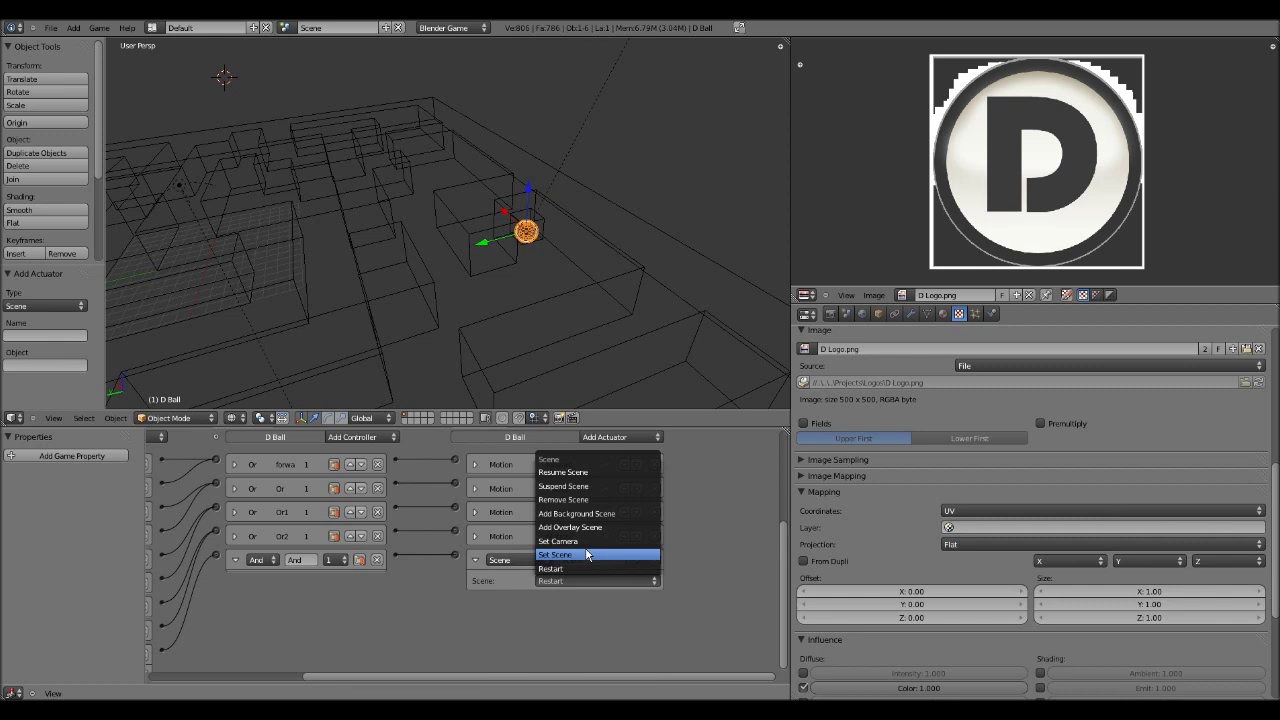
{"action": "middle_click_drag", "start_coordinate": [388, 340], "coordinate": [448, 303]}
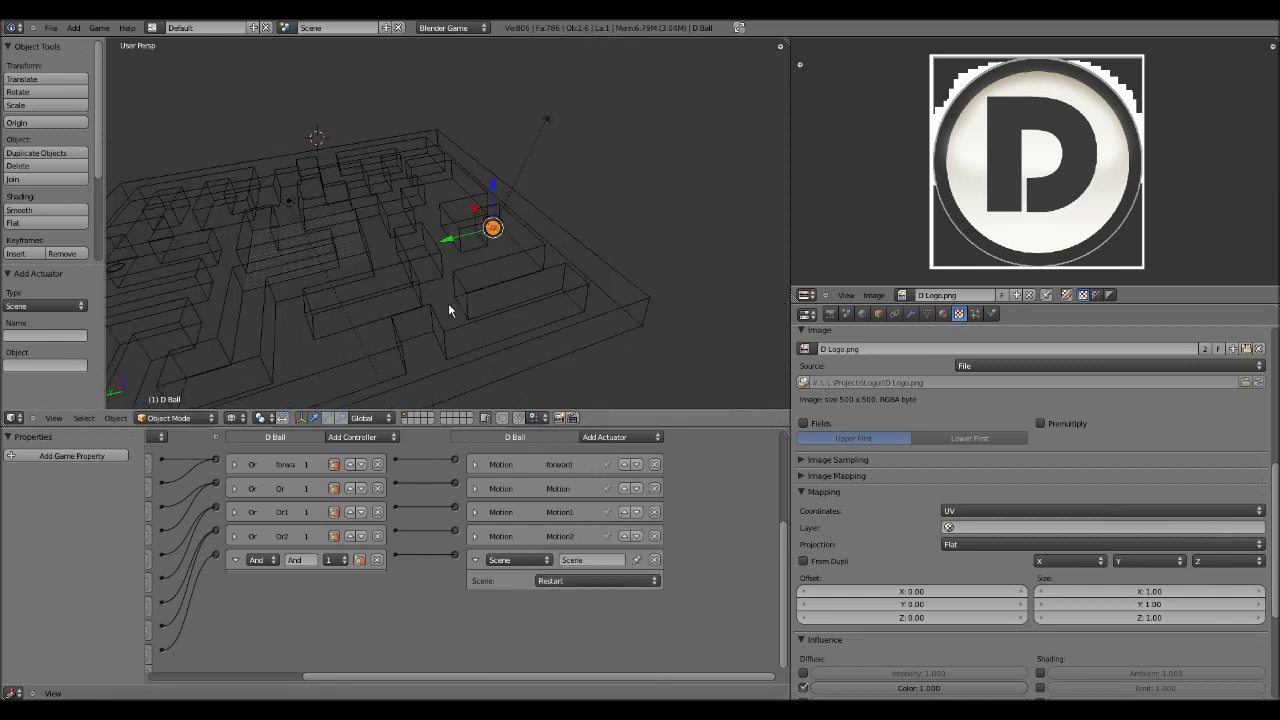
- Collapse the Scene actuator, the And controller and the Collision sensor in the D Ball's game logic
{"action": "left_click", "coordinate": [477, 560]}
{"action": "middle_click_drag", "start_coordinate": [330, 634], "coordinate": [464, 624]}
{"action": "left_click", "coordinate": [370, 550]}
{"action": "middle_click_drag", "start_coordinate": [368, 608], "coordinate": [544, 532]}
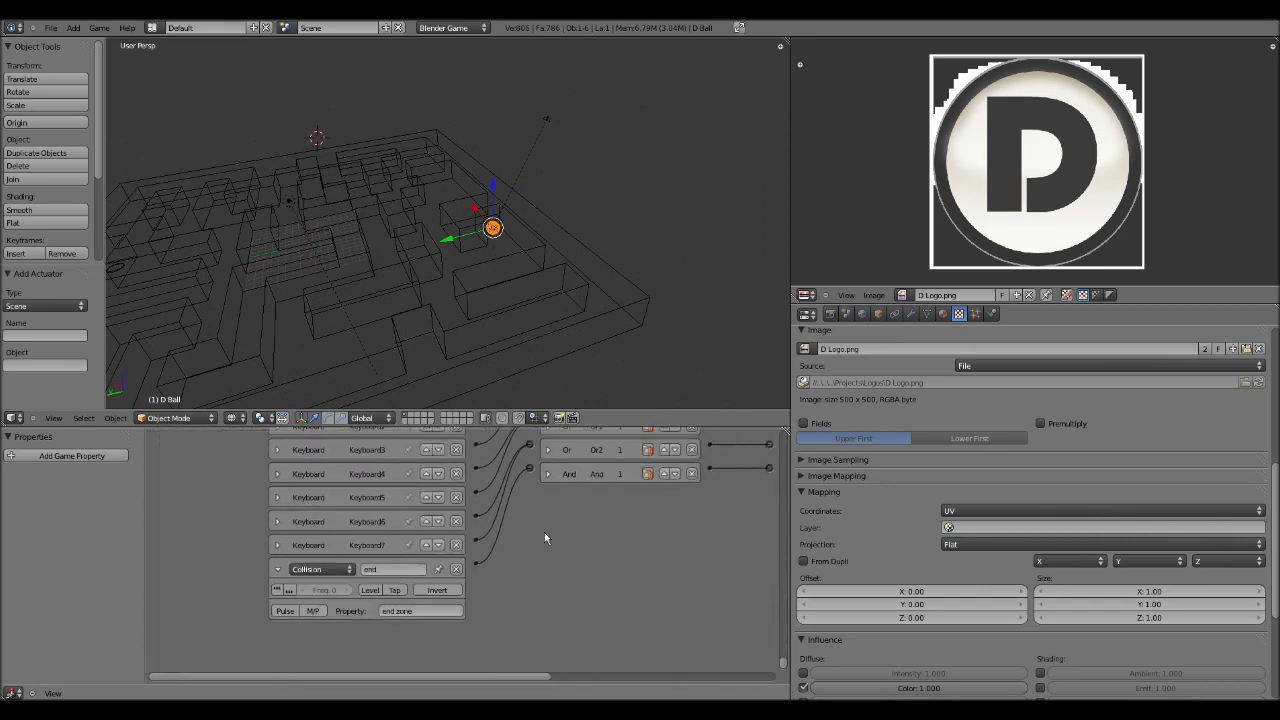
{"action": "left_click", "coordinate": [278, 569]}
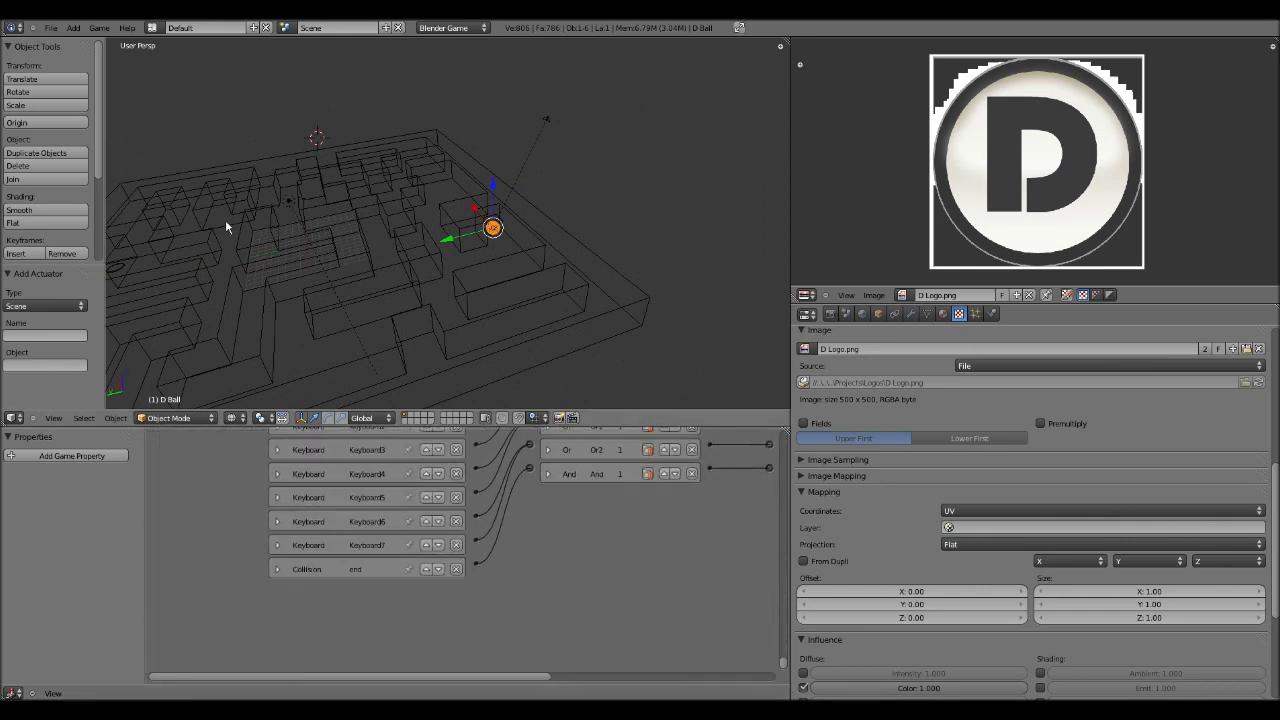
- Show the maze through the camera in a maximized 3D view with textured shading
{"action": "left_click", "coordinate": [56, 418]}
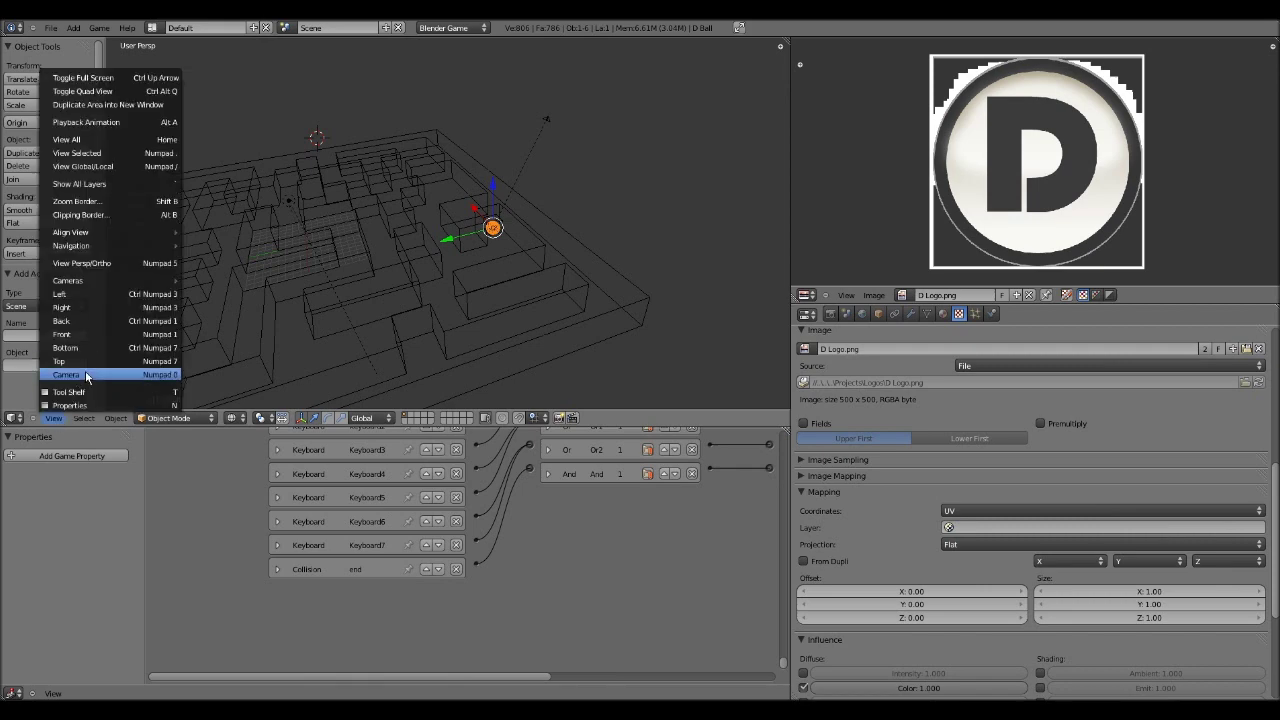
{"action": "left_click", "coordinate": [80, 376]}
{"action": "key", "text": "z"}
{"action": "key", "text": "ctrl+Up"}
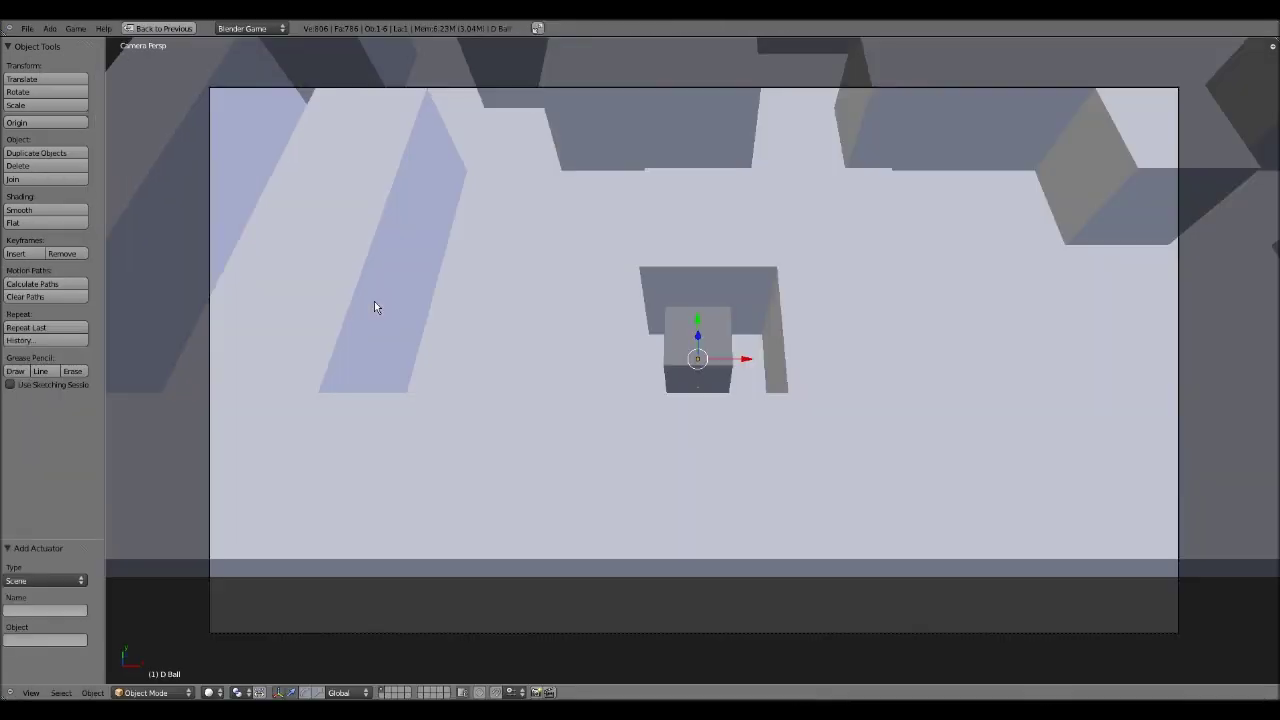
{"action": "key", "text": "alt+z"}
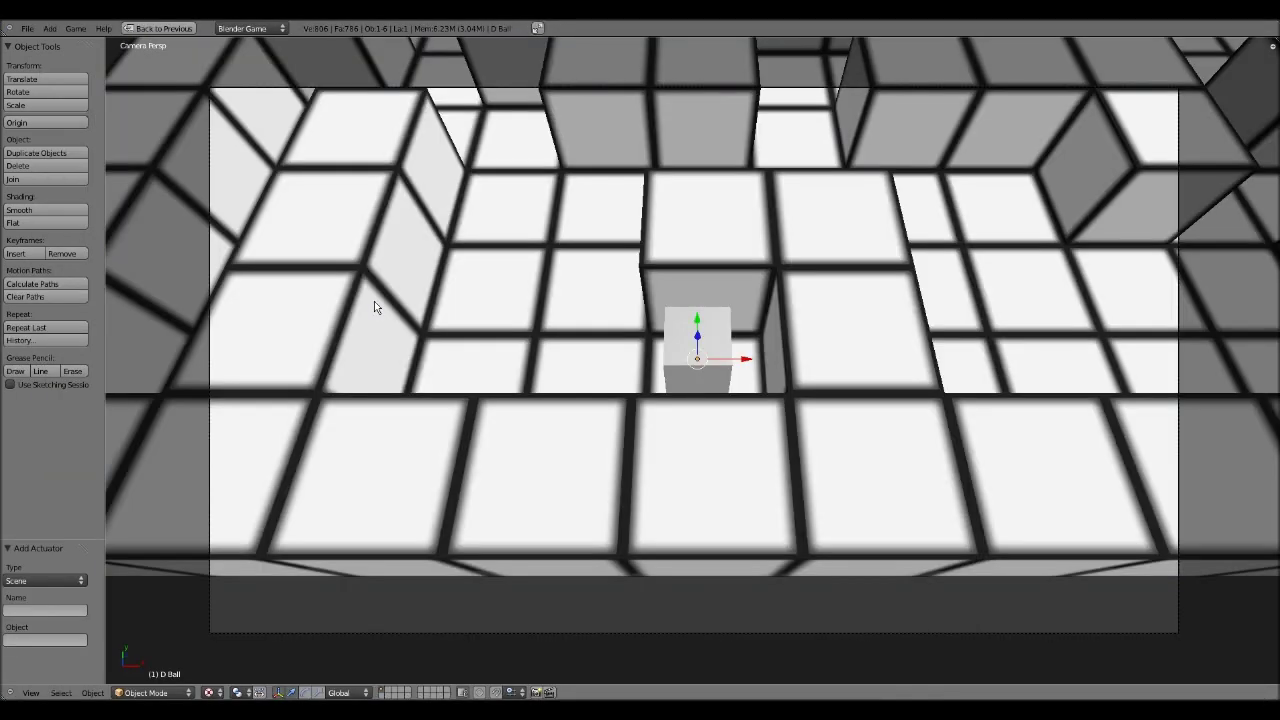
{"action": "scroll", "coordinate": [814, 283], "scroll_direction": "up", "scroll_amount": 1}
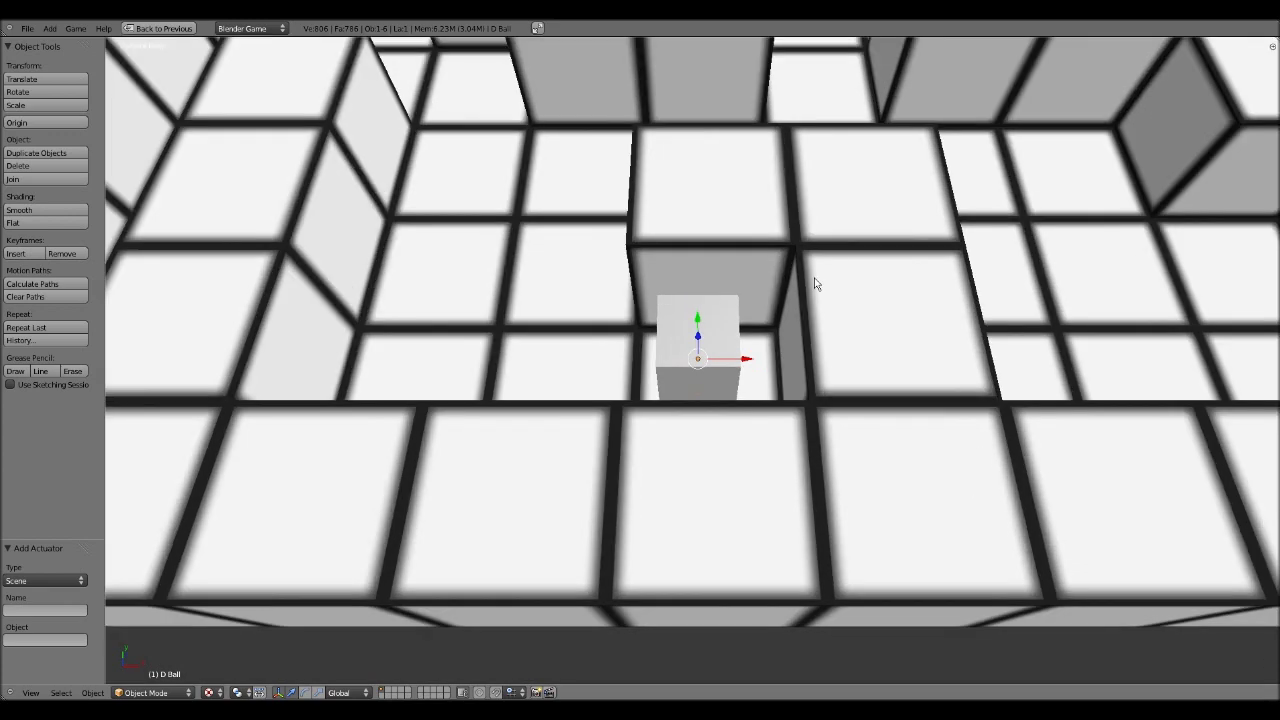
- Run the game, roll the ball through the maze onto the End Zone disc to test the restart, and stop it
{"action": "key", "text": "p"}
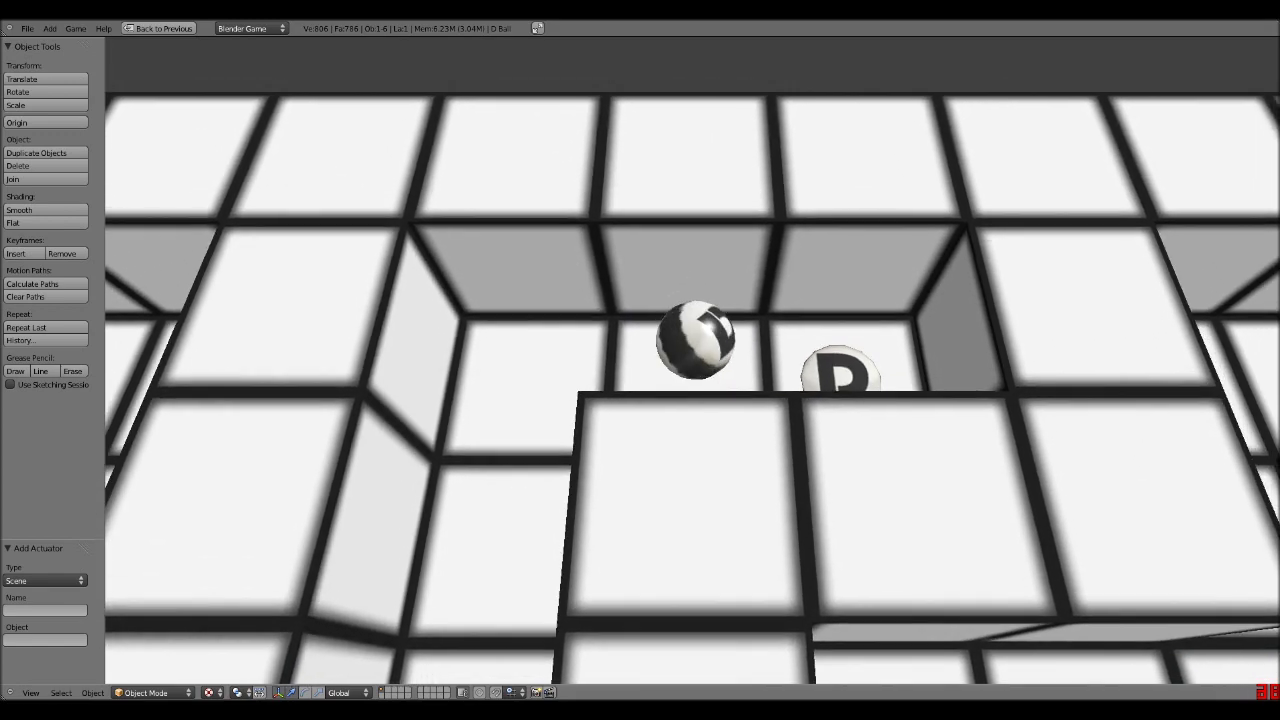
{"action": "key", "text": "Left"}
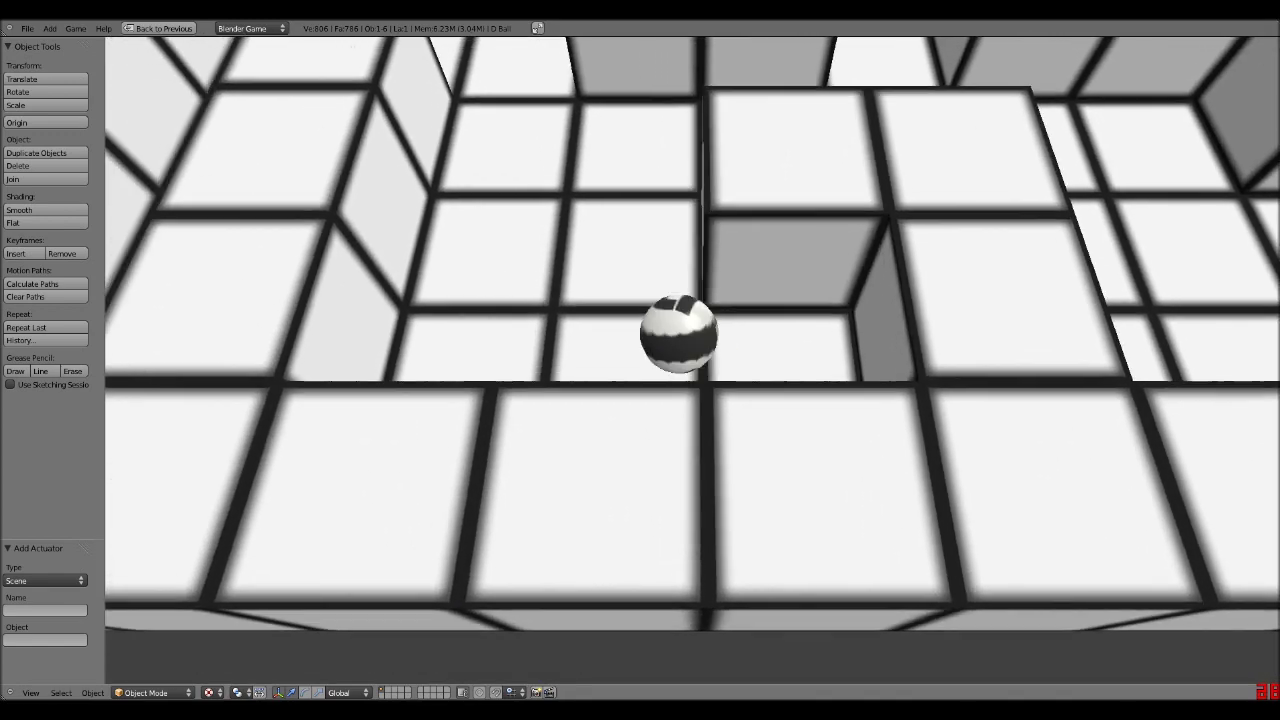
{"action": "key", "text": "Up"}
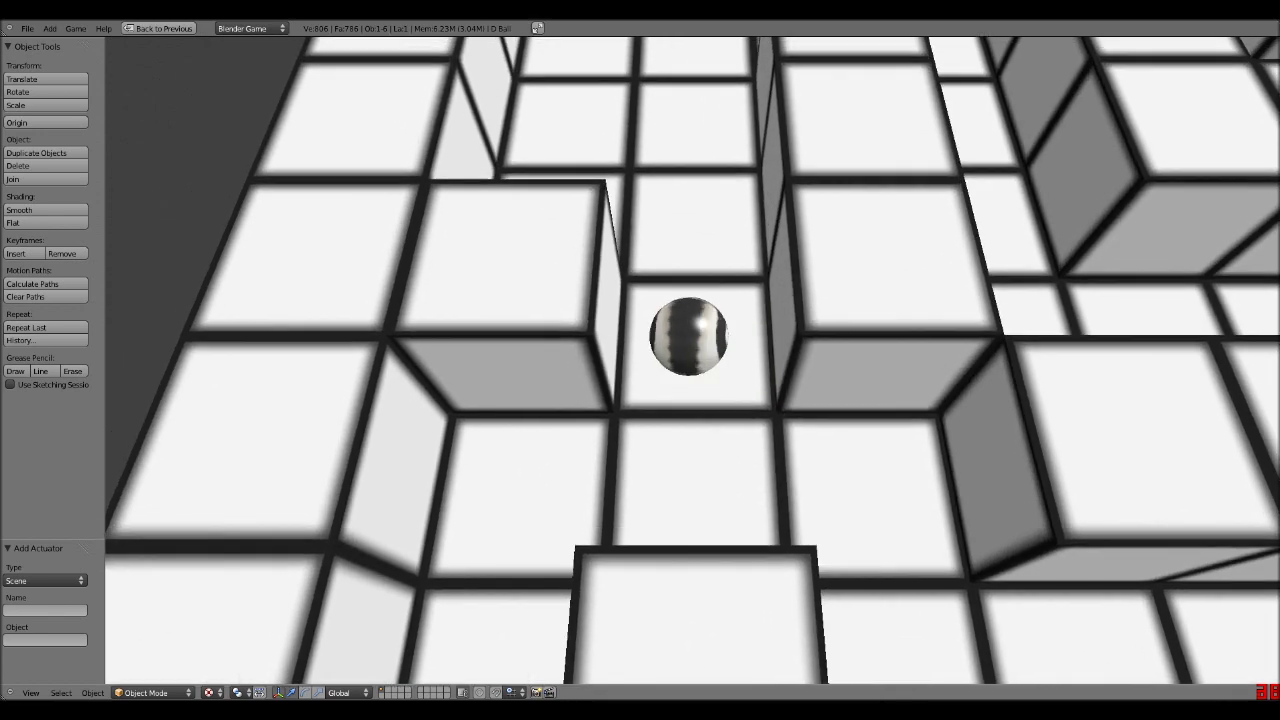
{"action": "key", "text": "Escape"}
- Scale the End Zone disc up by about 1.47 and move it about 0.137 along the X axis
{"action": "middle_click_drag", "start_coordinate": [731, 206], "coordinate": [720, 314]}
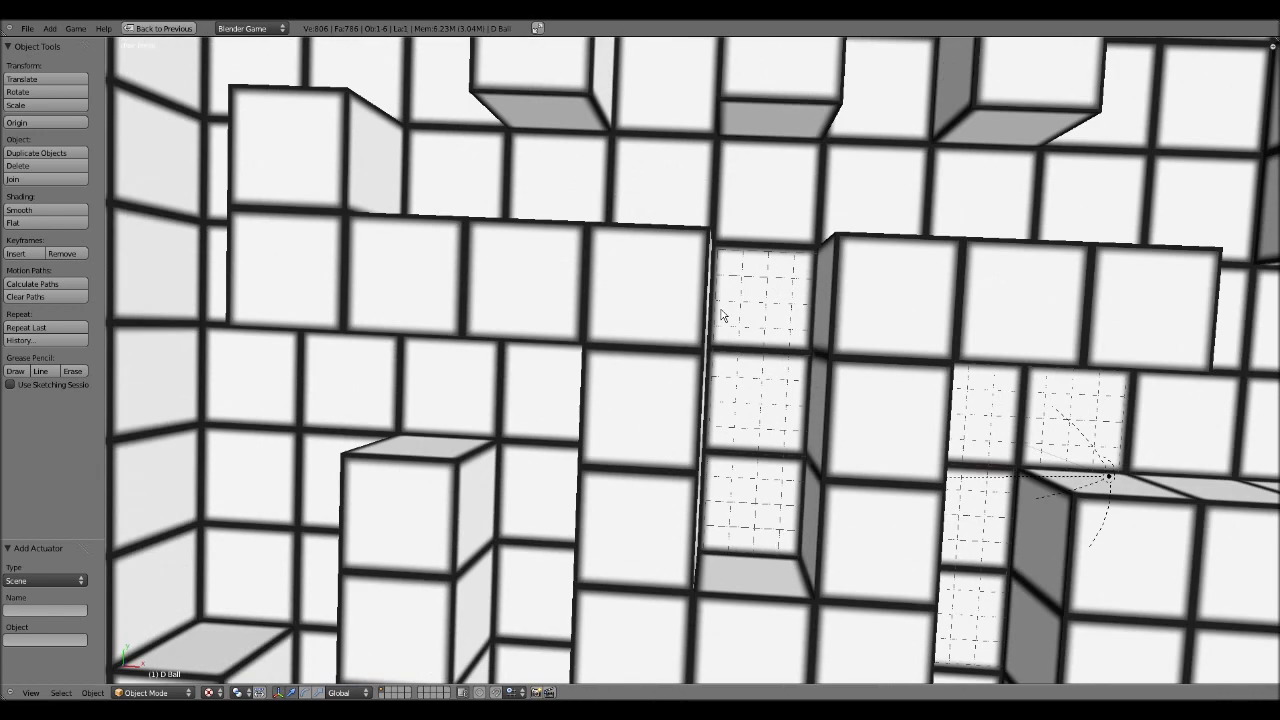
{"action": "scroll", "coordinate": [712, 300], "scroll_direction": "down", "scroll_amount": 9}
{"action": "mouse_move", "coordinate": [800, 415]}
{"action": "middle_mouse_down"}
{"action": "mouse_move", "coordinate": [841, 334]}
{"action": "mouse_move", "coordinate": [760, 430]}
{"action": "middle_mouse_up"}
{"action": "scroll", "coordinate": [745, 441], "scroll_direction": "up", "scroll_amount": 8}
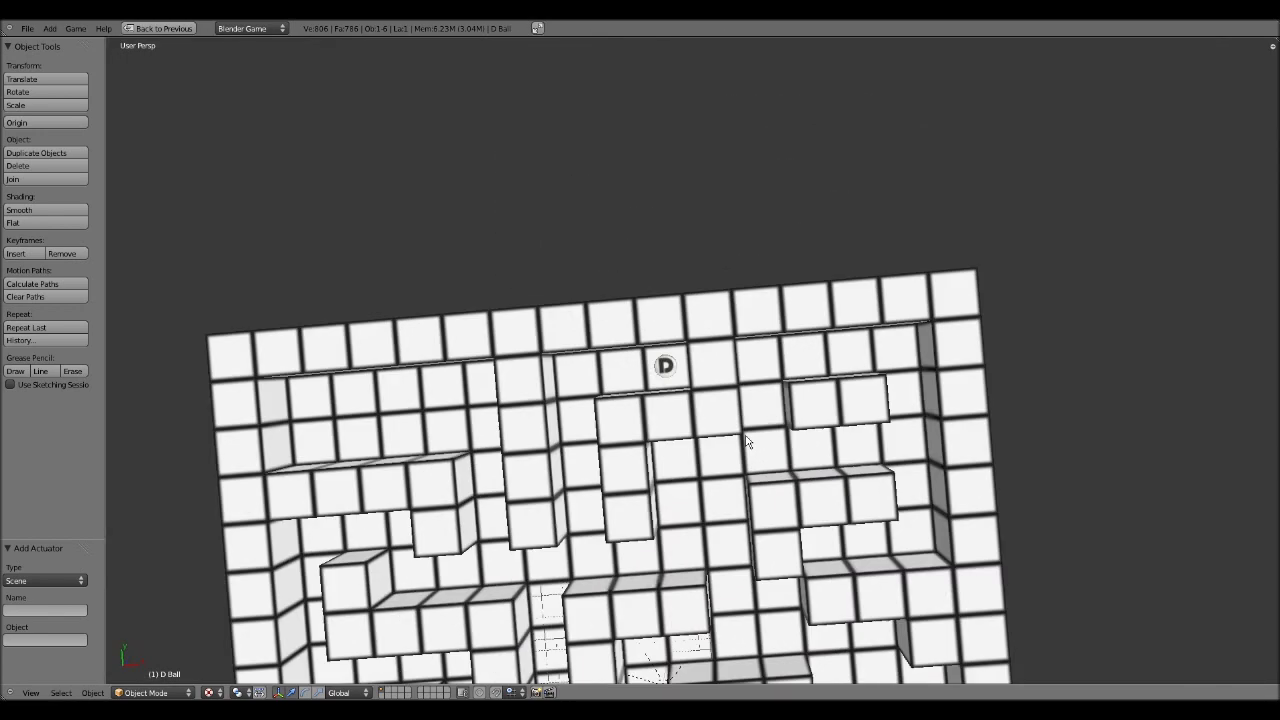
{"action": "scroll", "coordinate": [660, 370], "scroll_direction": "up", "scroll_amount": 4}
{"action": "scroll", "coordinate": [694, 363], "scroll_direction": "down", "scroll_amount": 2}
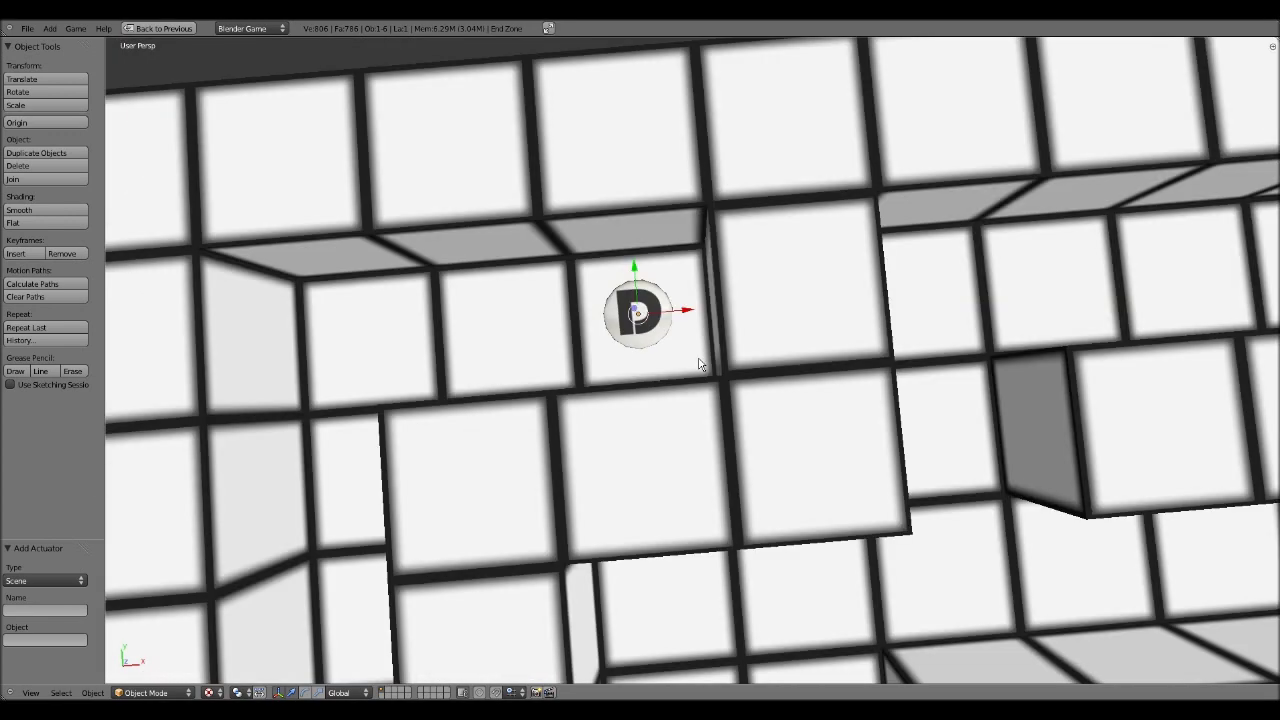
{"action": "key", "text": "s"}
{"action": "left_click", "coordinate": [831, 351]}
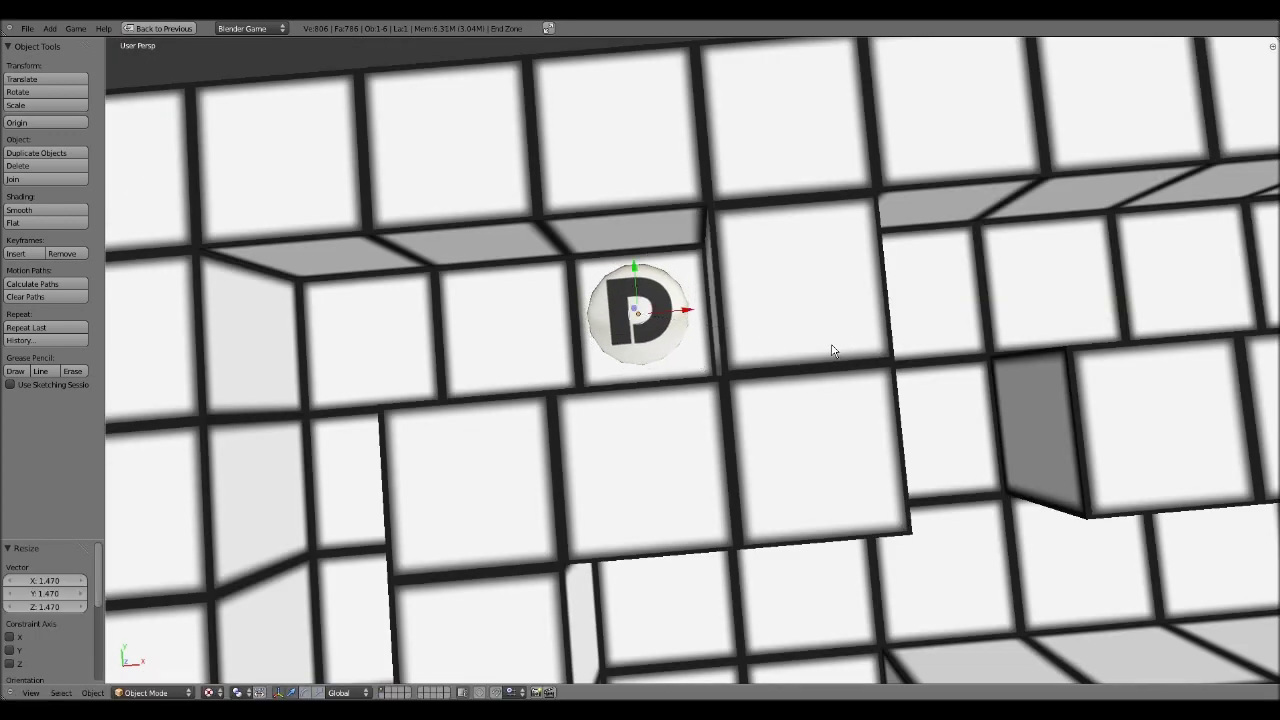
{"action": "left_click_drag", "start_coordinate": [684, 310], "coordinate": [693, 312]}
- Examine the whole textured maze from several angles and distances
{"action": "scroll", "coordinate": [693, 330], "scroll_direction": "down", "scroll_amount": 8}
{"action": "middle_click_drag", "start_coordinate": [735, 465], "coordinate": [770, 440]}
{"action": "scroll", "coordinate": [781, 364], "scroll_direction": "down", "scroll_amount": 6}
{"action": "scroll", "coordinate": [770, 420], "scroll_direction": "up", "scroll_amount": 6}
{"action": "scroll", "coordinate": [770, 420], "scroll_direction": "down", "scroll_amount": 5}
{"action": "middle_click_drag", "start_coordinate": [770, 440], "coordinate": [650, 390], "text": "shift"}
{"action": "scroll", "coordinate": [669, 423], "scroll_direction": "up", "scroll_amount": 4}
{"action": "scroll", "coordinate": [686, 400], "scroll_direction": "down", "scroll_amount": 3}
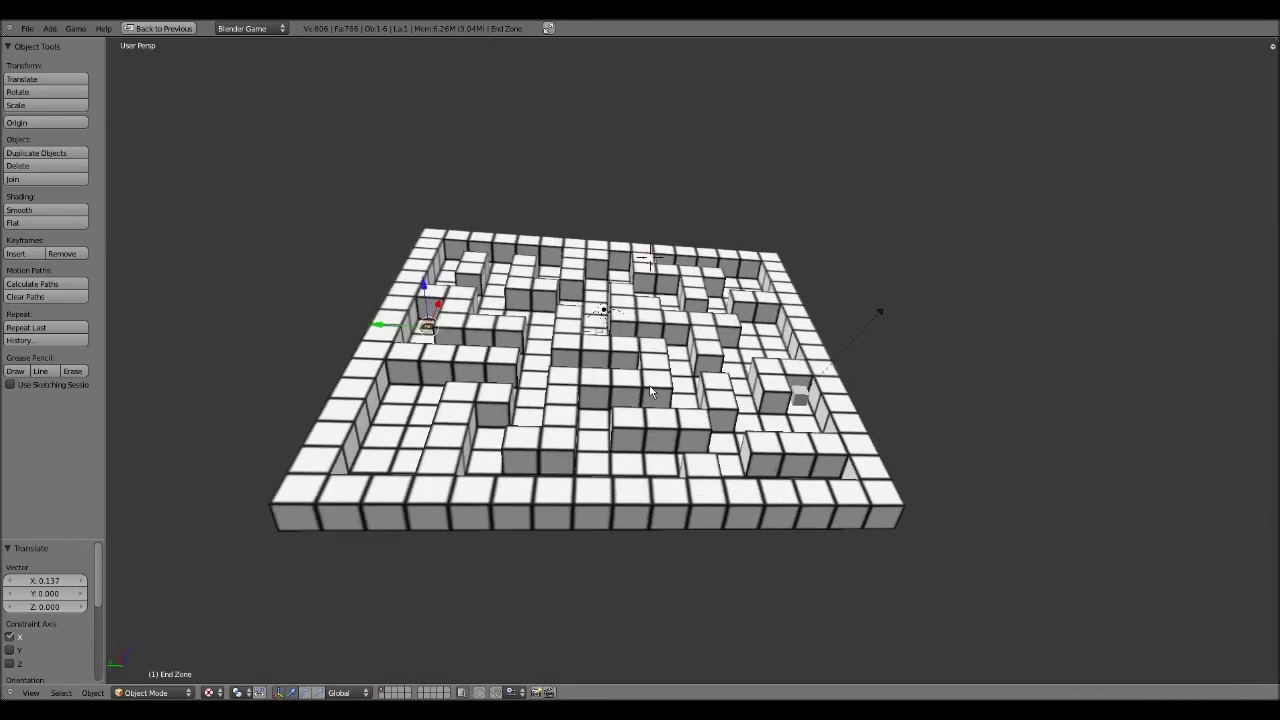
{"action": "scroll", "coordinate": [650, 392], "scroll_direction": "up", "scroll_amount": 6}
{"action": "scroll", "coordinate": [650, 392], "scroll_direction": "down", "scroll_amount": 6}
{"action": "scroll", "coordinate": [674, 501], "scroll_direction": "up", "scroll_amount": 6}
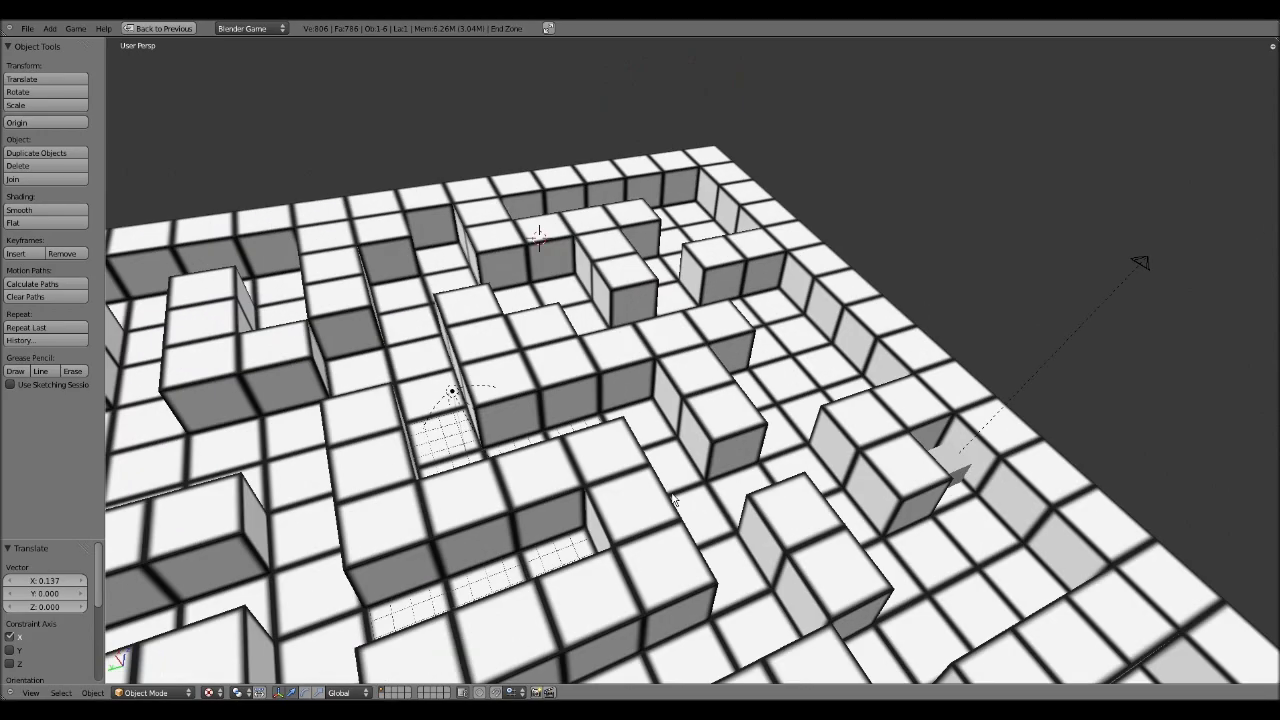
{"action": "scroll", "coordinate": [674, 501], "scroll_direction": "down", "scroll_amount": 6}
{"action": "scroll", "coordinate": [690, 480], "scroll_direction": "up", "scroll_amount": 6}
{"action": "scroll", "coordinate": [716, 457], "scroll_direction": "down", "scroll_amount": 4}
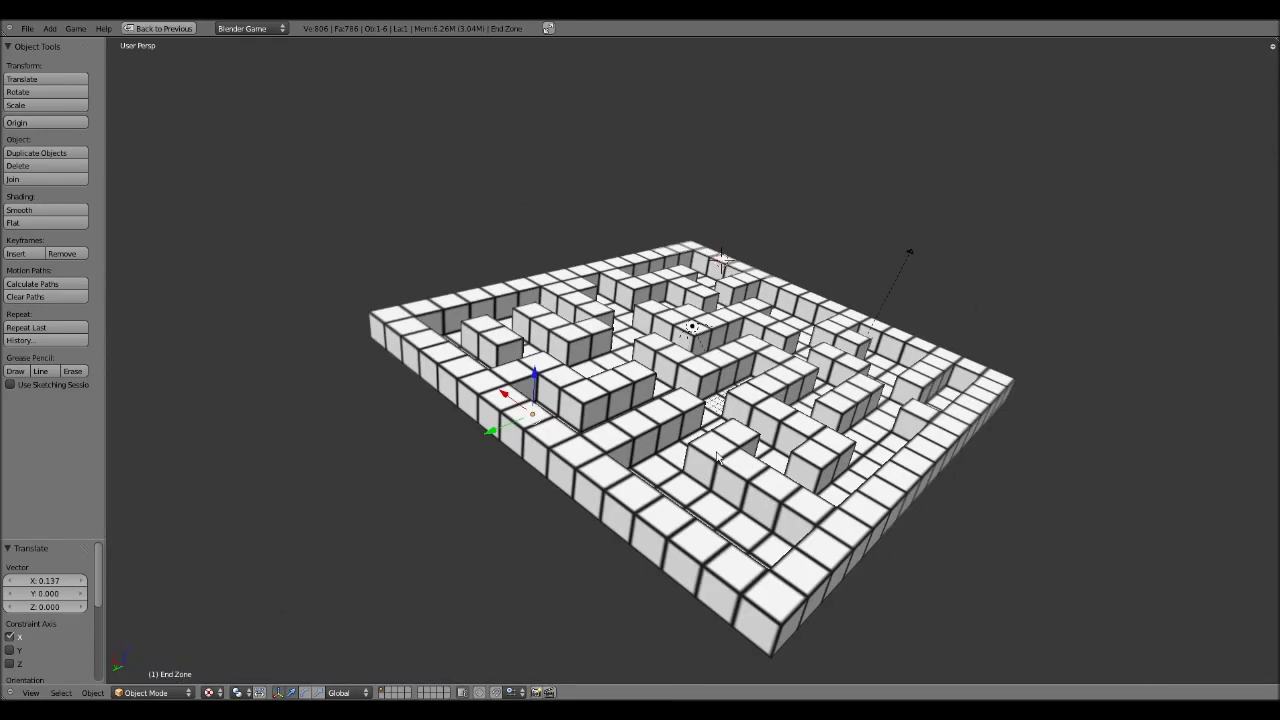
- Save the maze game over the existing ball game_04.blend file
{"action": "mouse_move", "coordinate": [716, 457]}
{"action": "middle_mouse_down"}
{"action": "mouse_move", "coordinate": [662, 455]}
{"action": "mouse_move", "coordinate": [762, 412]}
{"action": "mouse_move", "coordinate": [717, 466]}
{"action": "mouse_move", "coordinate": [706, 462]}
{"action": "middle_mouse_up"}
{"action": "scroll", "coordinate": [717, 466], "scroll_direction": "up", "scroll_amount": 5}
{"action": "scroll", "coordinate": [717, 466], "scroll_direction": "down", "scroll_amount": 7}
{"action": "scroll", "coordinate": [708, 437], "scroll_direction": "down", "scroll_amount": 1}
{"action": "scroll", "coordinate": [711, 440], "scroll_direction": "up", "scroll_amount": 8}
{"action": "scroll", "coordinate": [711, 440], "scroll_direction": "down", "scroll_amount": 6}
{"action": "middle_click_drag", "start_coordinate": [602, 385], "coordinate": [668, 422], "text": "shift"}
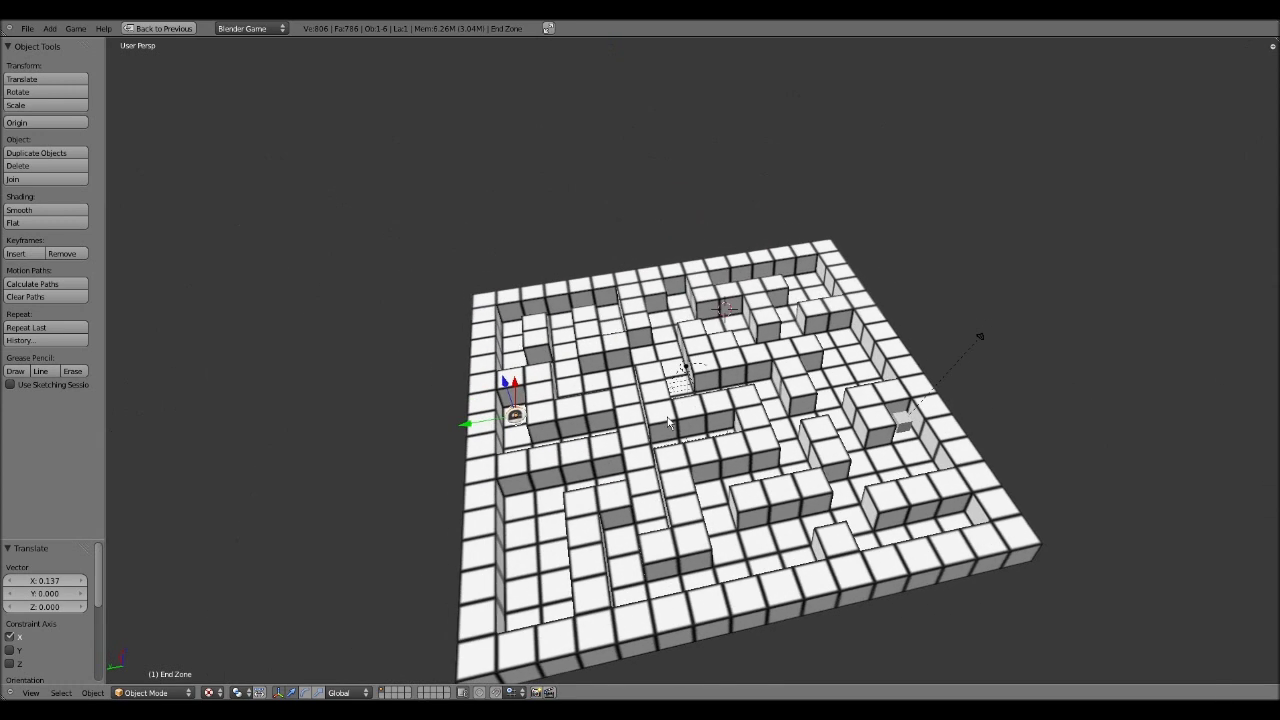
{"action": "scroll", "coordinate": [668, 423], "scroll_direction": "down", "scroll_amount": 3}
{"action": "scroll", "coordinate": [660, 418], "scroll_direction": "up", "scroll_amount": 5}
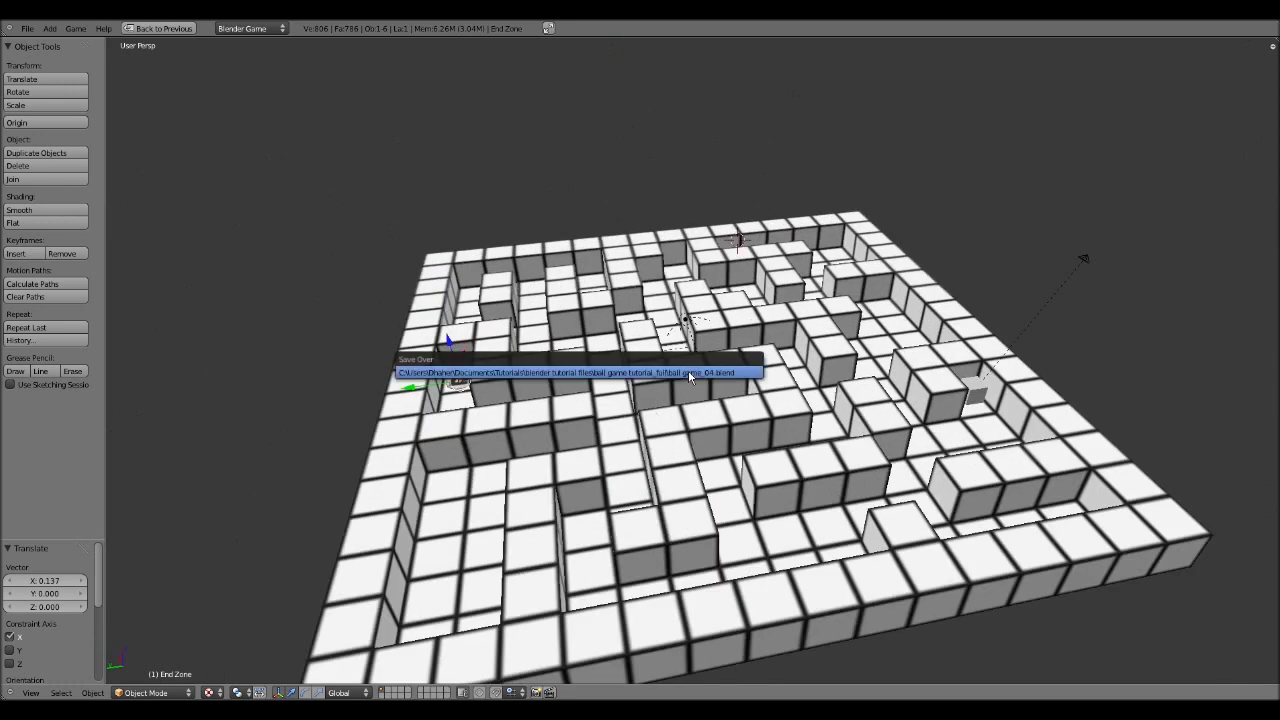
{"action": "middle_click_drag", "start_coordinate": [688, 370], "coordinate": [668, 386]}
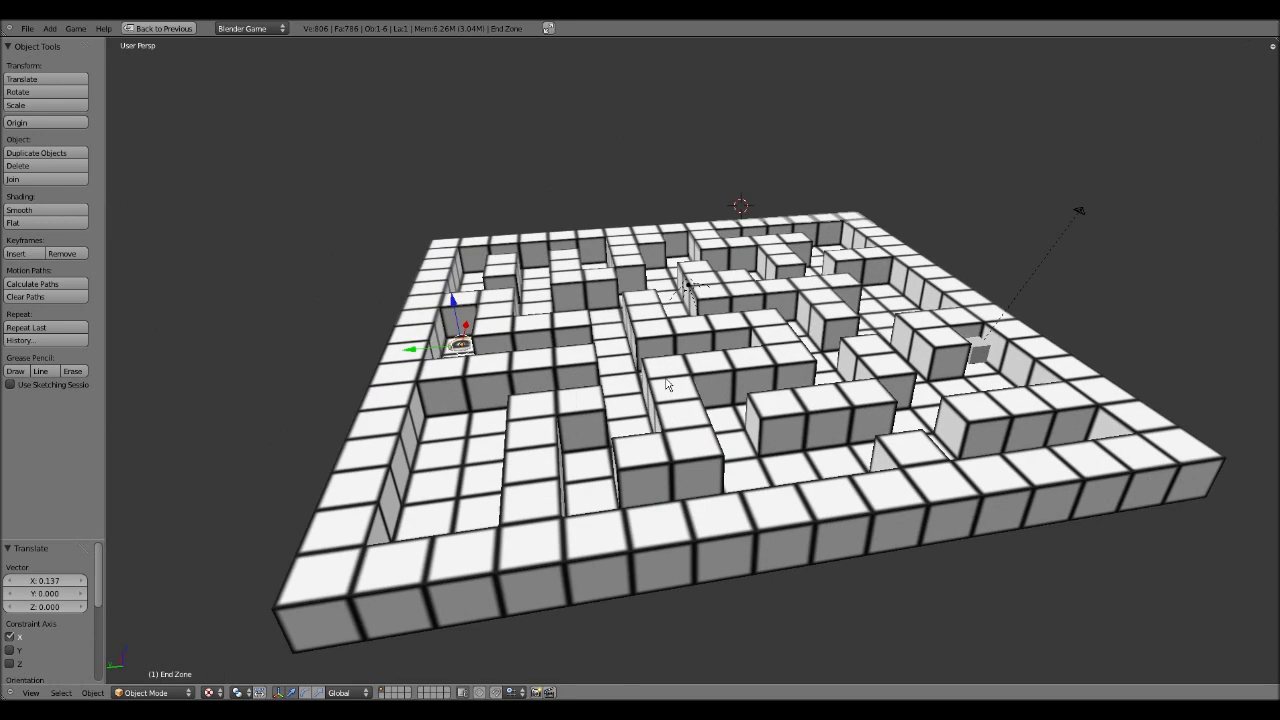
- Return to the split layout and rename the current scene as lvl 01
{"action": "key", "text": "ctrl+Up"}
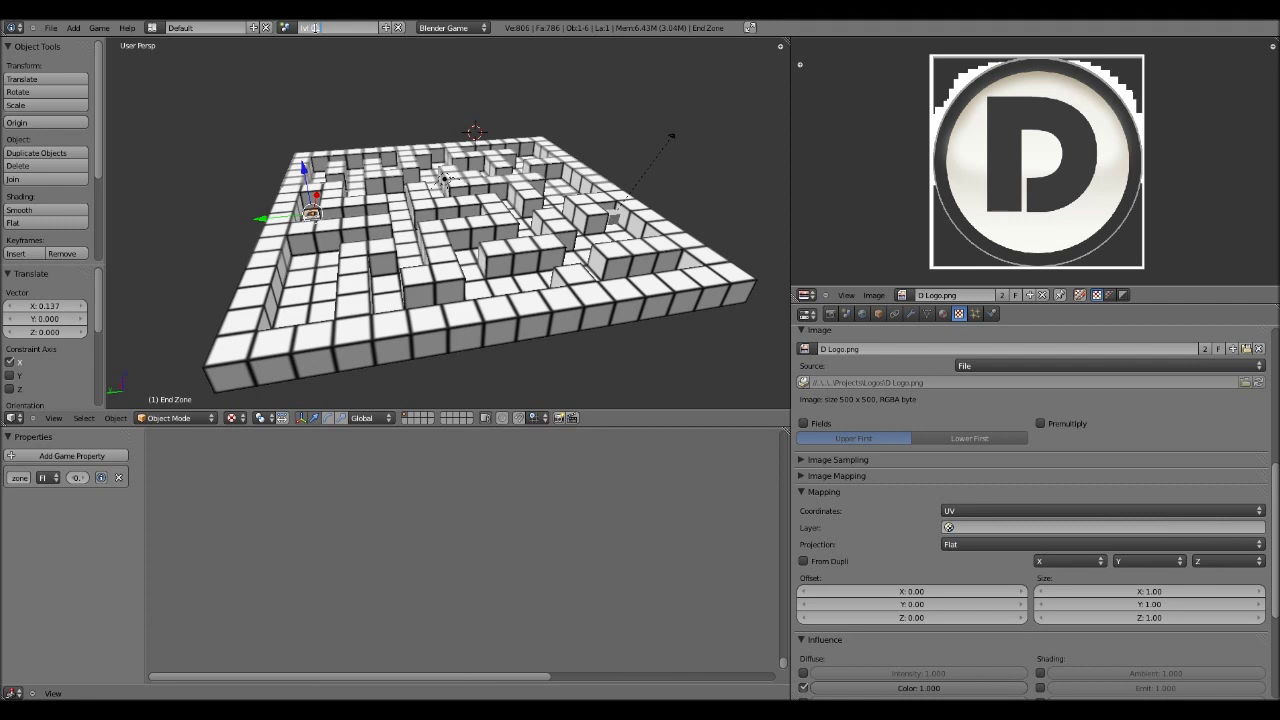
{"action": "type", "text": "01"}
{"action": "key", "text": "Return"}
{"action": "left_click", "coordinate": [287, 27]}
{"action": "left_click", "coordinate": [325, 47]}
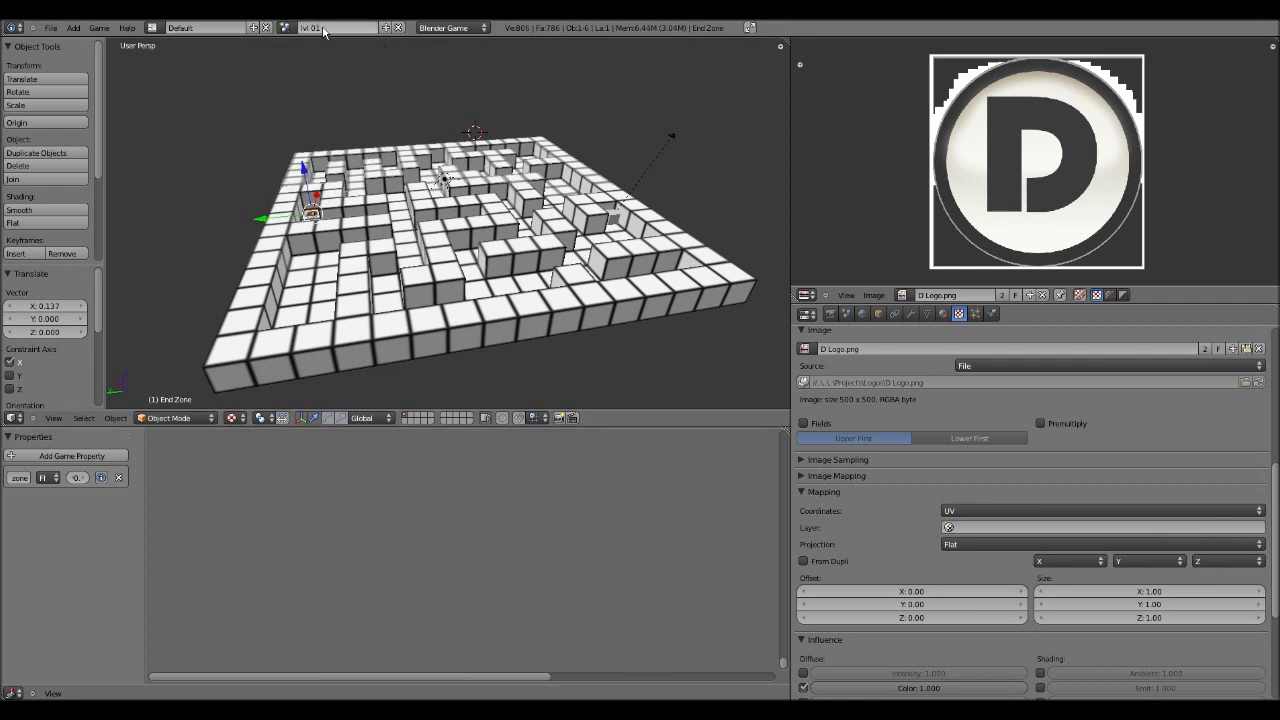
- Create a full copy of the lvl 01 scene and rename the copy as lvl 02
{"action": "left_click", "coordinate": [384, 28]}
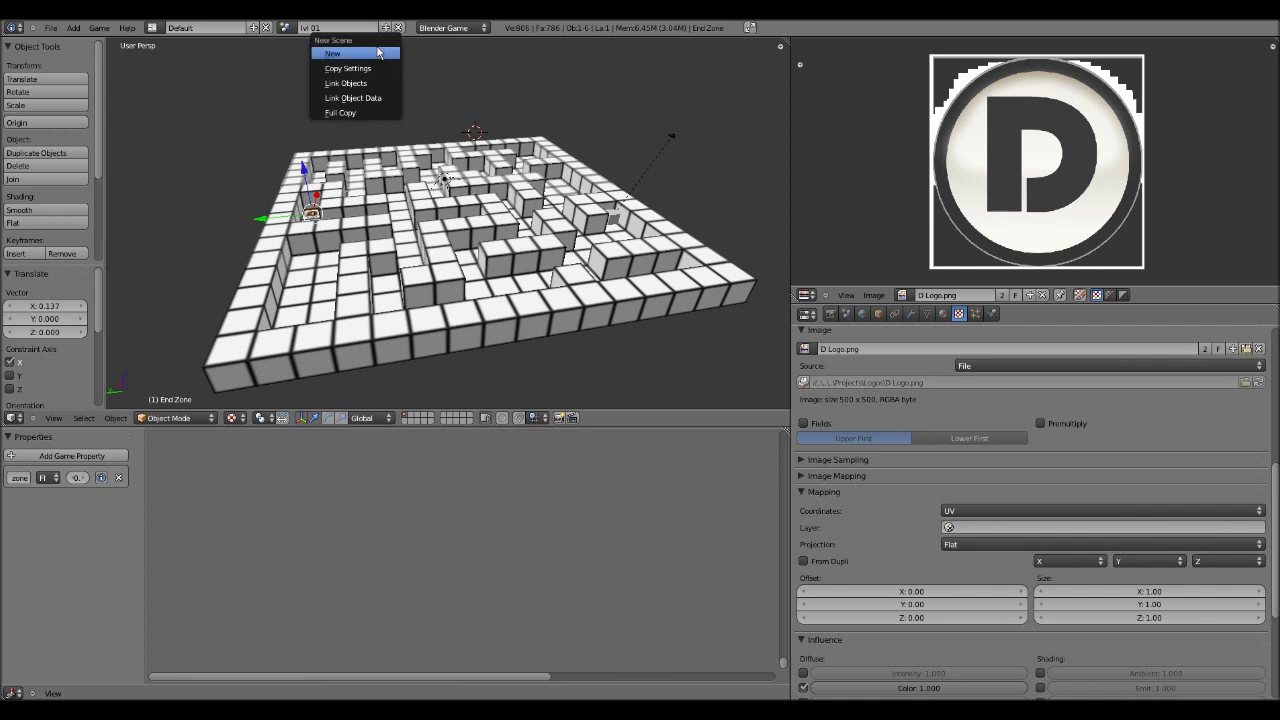
{"action": "left_click", "coordinate": [377, 116]}
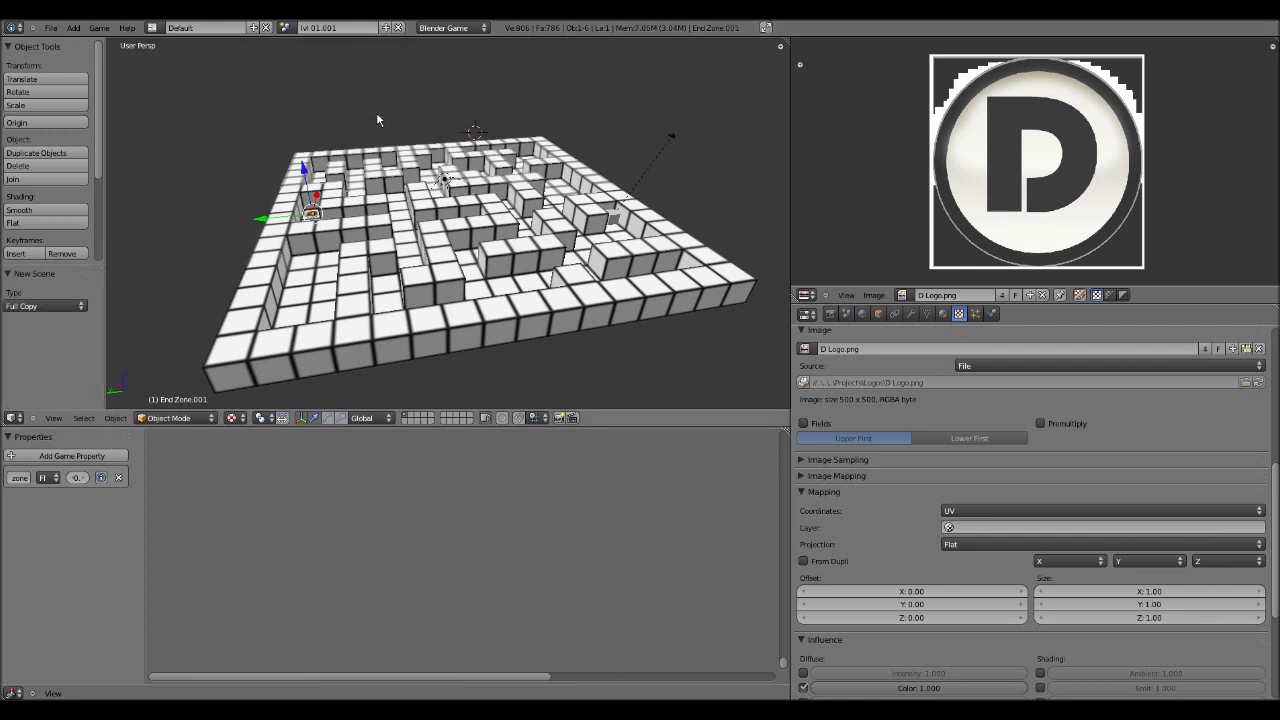
{"action": "left_click", "coordinate": [287, 27]}
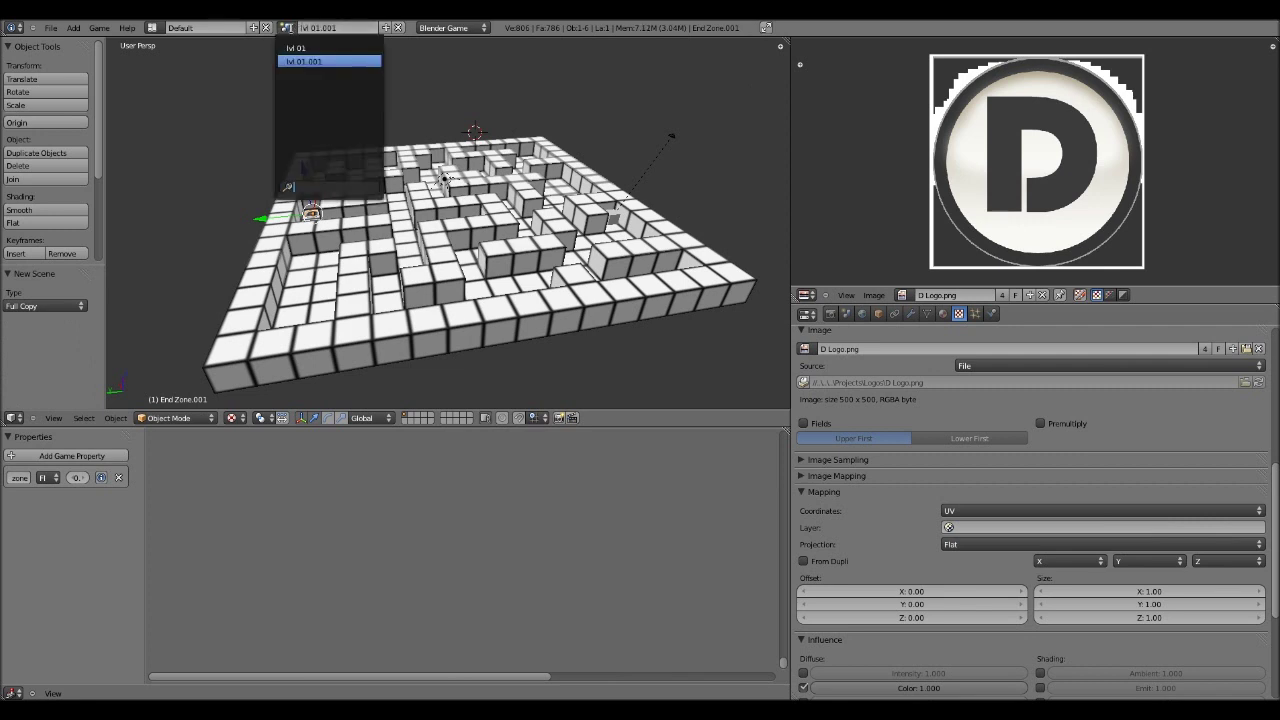
{"action": "left_click", "coordinate": [318, 61]}
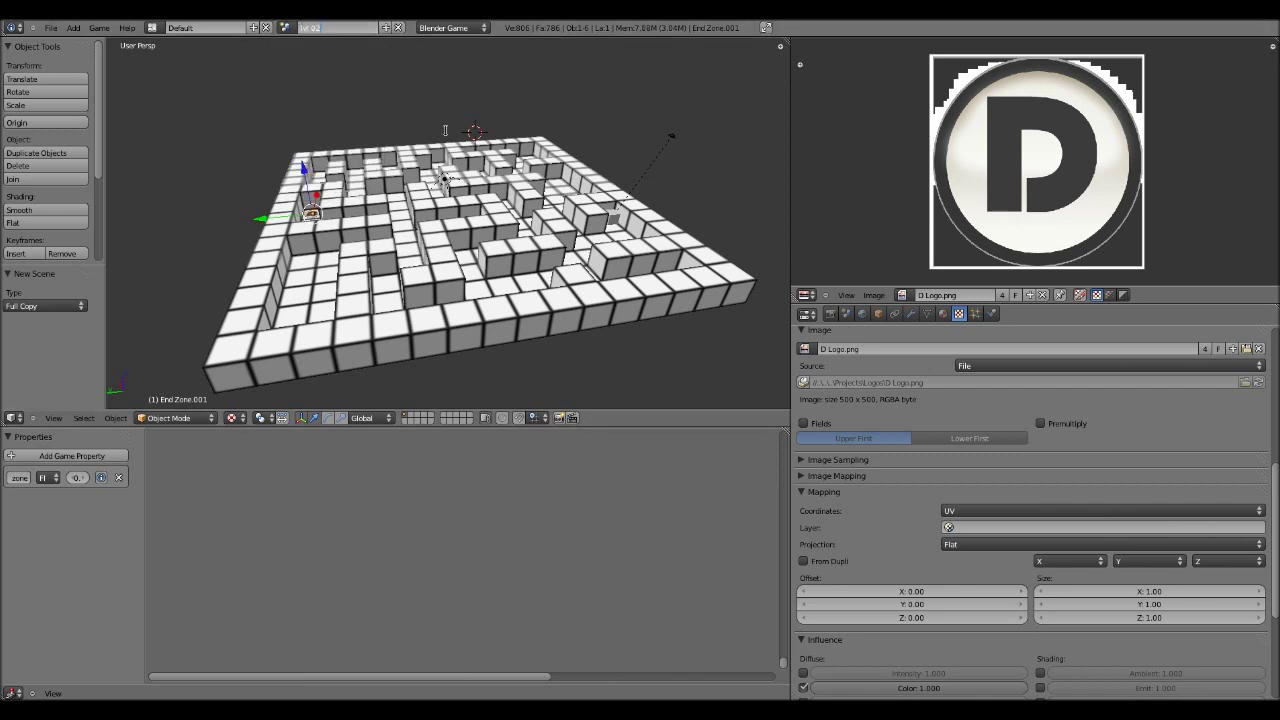
{"action": "key", "text": "Return"}
- Examine the copied maze in the lvl 02 scene from several angles and distances
{"action": "scroll", "coordinate": [414, 123], "scroll_direction": "down", "scroll_amount": 5}
{"action": "scroll", "coordinate": [414, 123], "scroll_direction": "up", "scroll_amount": 7}
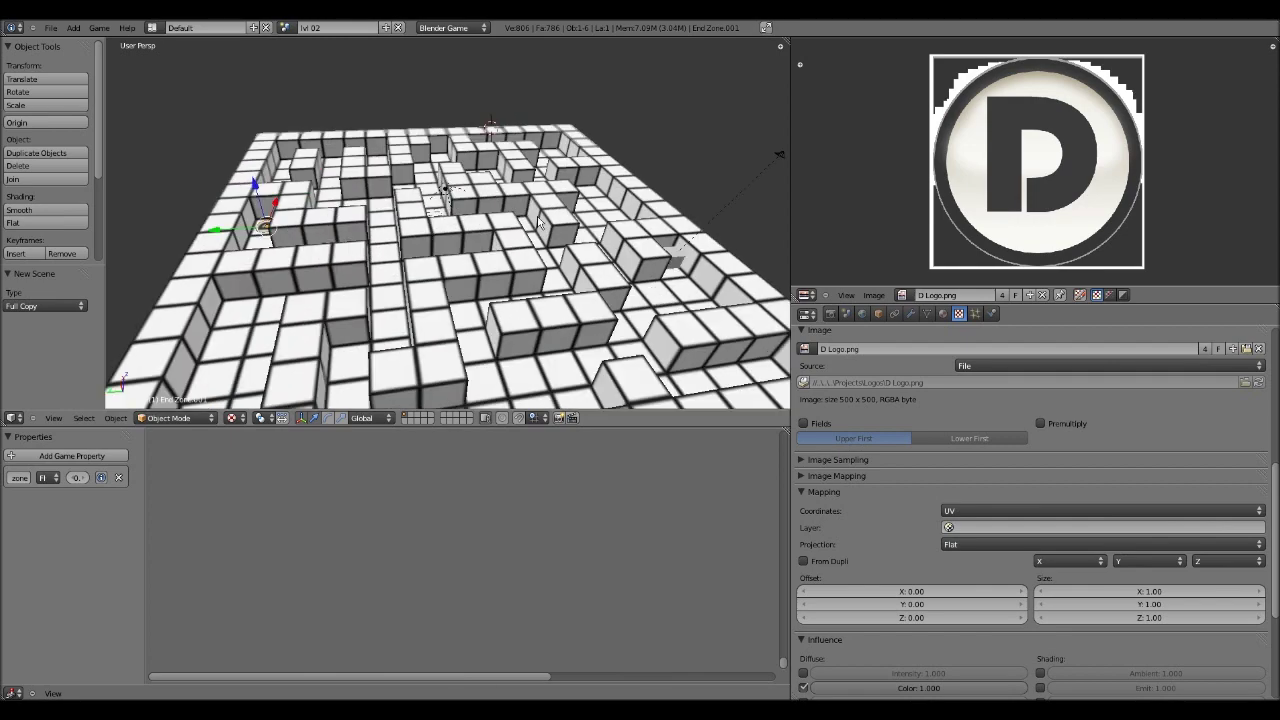
{"action": "scroll", "coordinate": [414, 123], "scroll_direction": "down", "scroll_amount": 7}
{"action": "scroll", "coordinate": [477, 215], "scroll_direction": "up", "scroll_amount": 7}
{"action": "scroll", "coordinate": [477, 215], "scroll_direction": "down", "scroll_amount": 7}
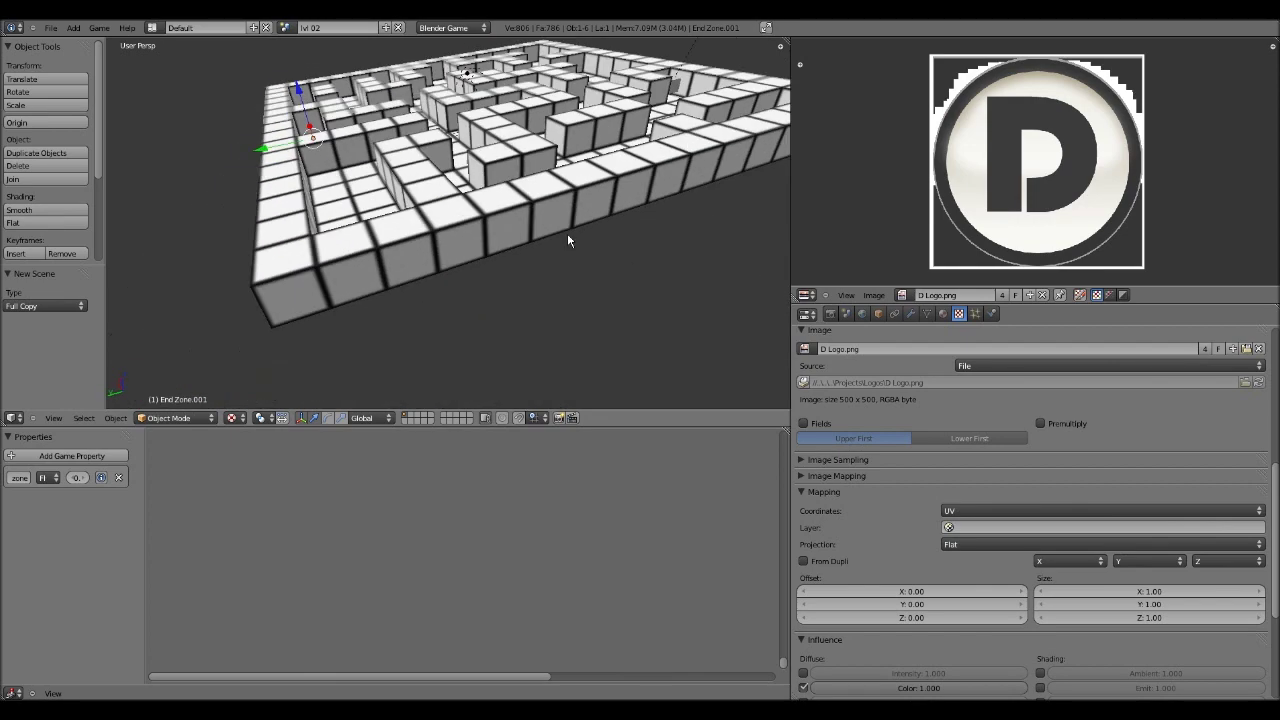
{"action": "scroll", "coordinate": [478, 220], "scroll_direction": "up", "scroll_amount": 9}
{"action": "scroll", "coordinate": [481, 229], "scroll_direction": "down", "scroll_amount": 5}
{"action": "scroll", "coordinate": [481, 229], "scroll_direction": "up", "scroll_amount": 4}
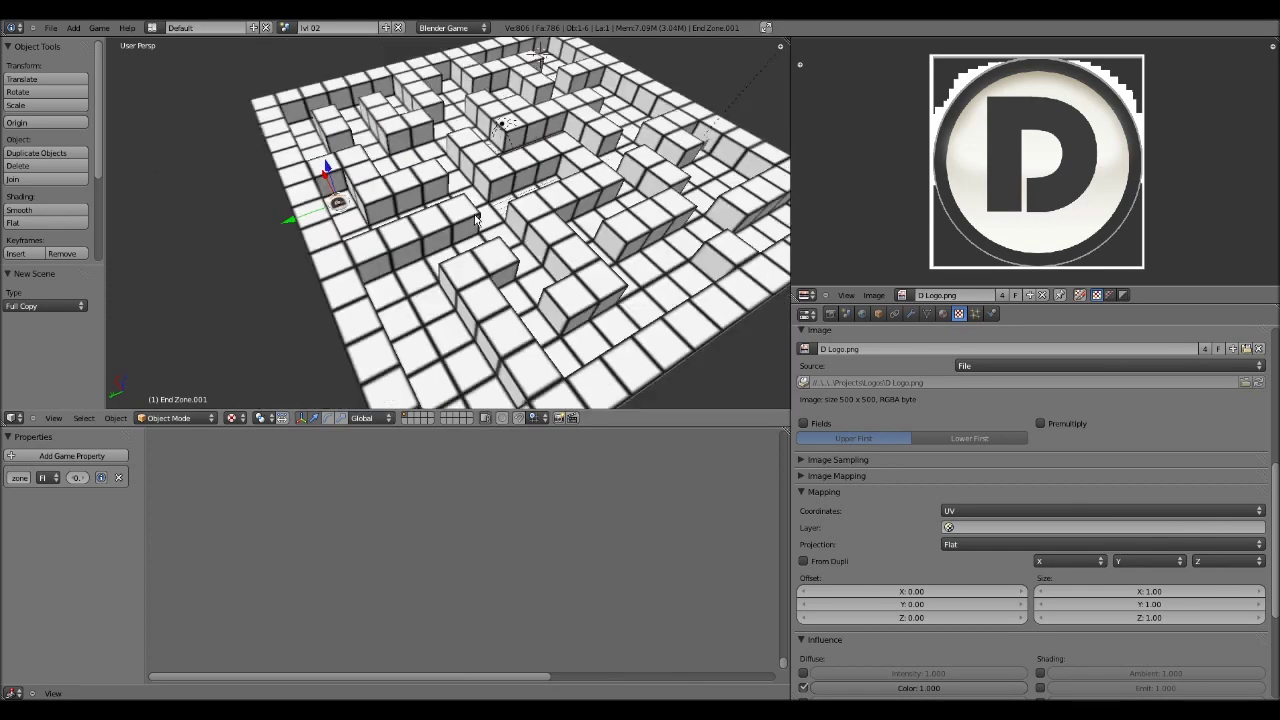
{"action": "scroll", "coordinate": [475, 235], "scroll_direction": "down", "scroll_amount": 7}
{"action": "scroll", "coordinate": [464, 243], "scroll_direction": "up", "scroll_amount": 9}
{"action": "scroll", "coordinate": [464, 243], "scroll_direction": "down", "scroll_amount": 7}
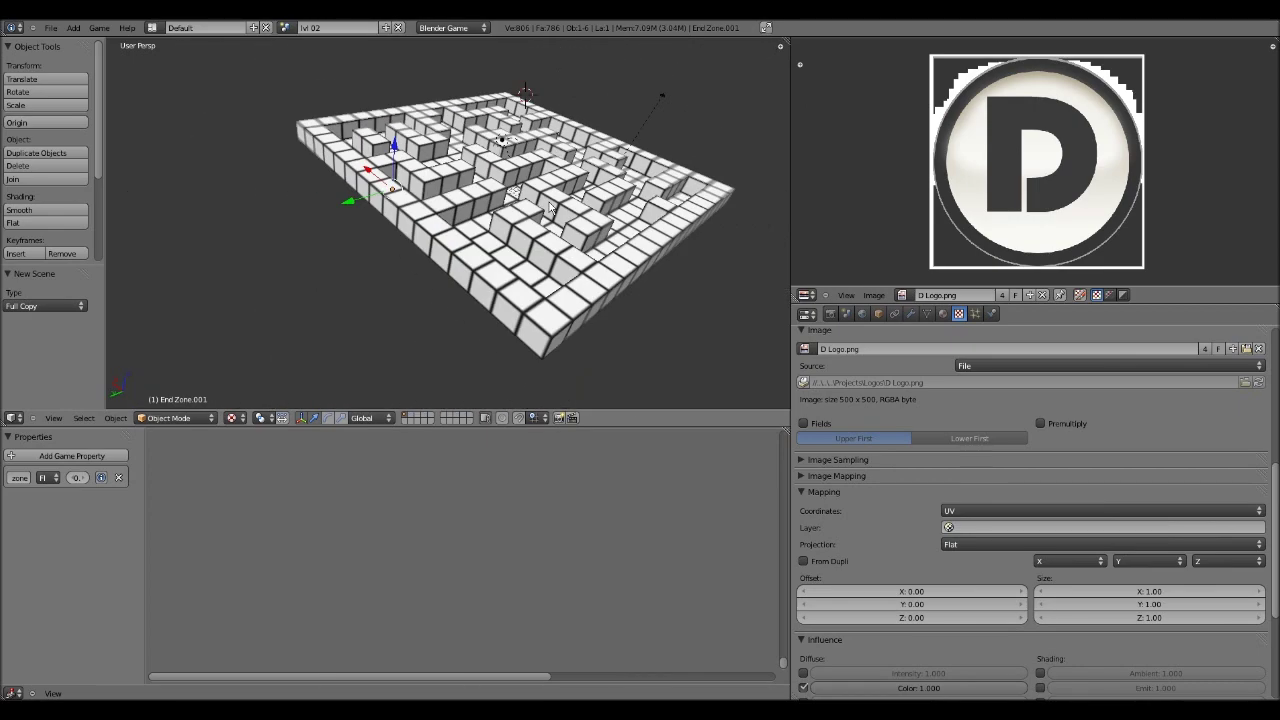
{"action": "scroll", "coordinate": [468, 255], "scroll_direction": "up", "scroll_amount": 9}
{"action": "scroll", "coordinate": [517, 233], "scroll_direction": "down", "scroll_amount": 5}
{"action": "scroll", "coordinate": [518, 235], "scroll_direction": "up", "scroll_amount": 8}
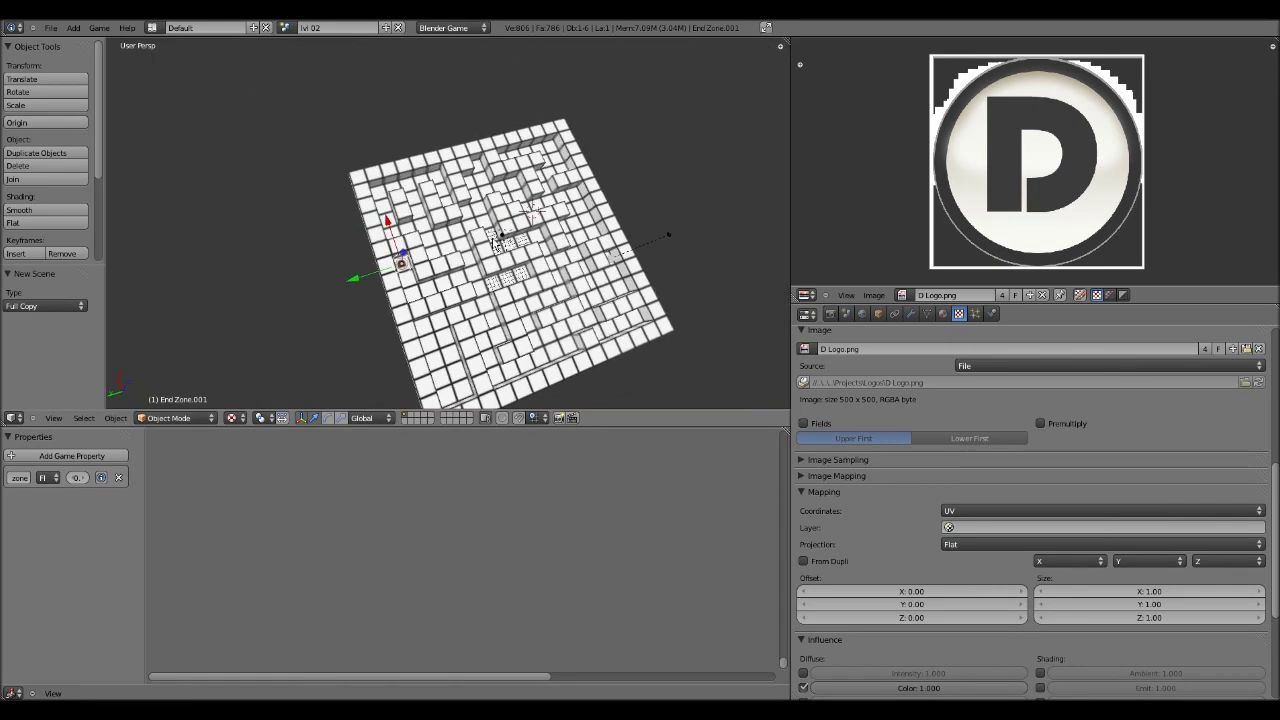
{"action": "scroll", "coordinate": [430, 255], "scroll_direction": "down", "scroll_amount": 5}
{"action": "scroll", "coordinate": [429, 251], "scroll_direction": "down", "scroll_amount": 1}
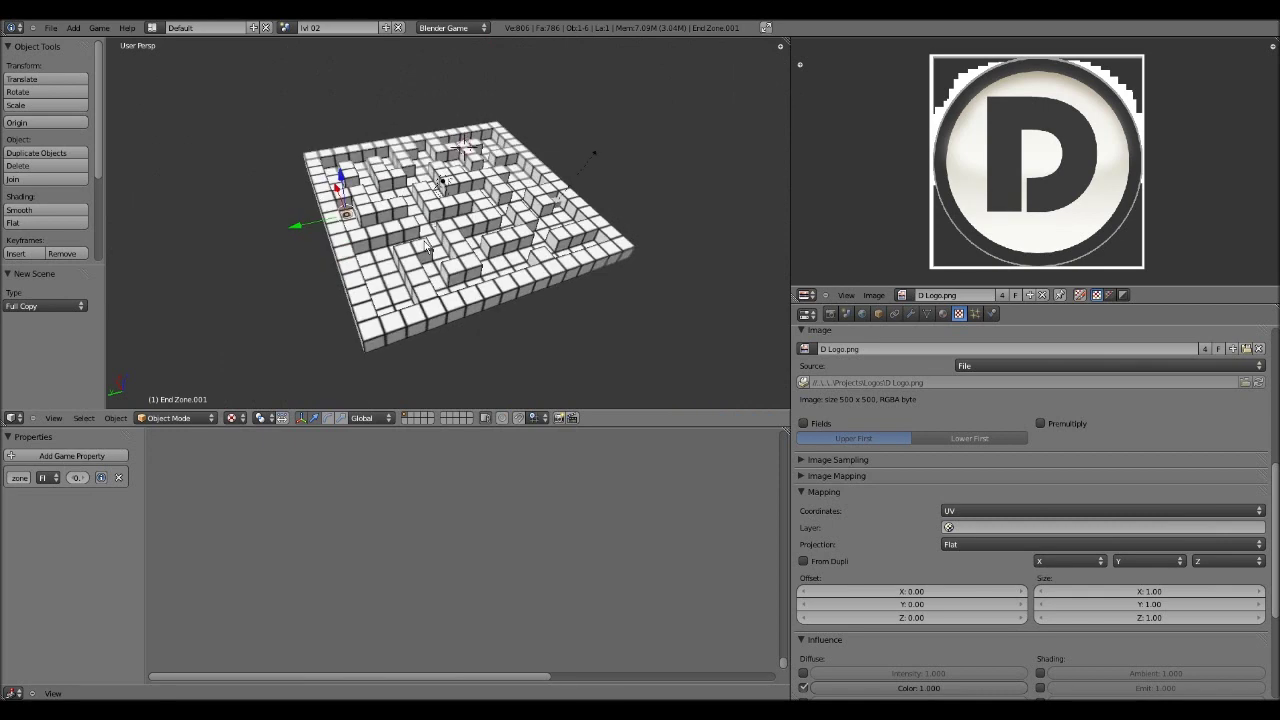
{"action": "middle_click_drag", "start_coordinate": [429, 251], "coordinate": [434, 292]}
{"action": "scroll", "coordinate": [432, 260], "scroll_direction": "up", "scroll_amount": 7}
{"action": "scroll", "coordinate": [430, 240], "scroll_direction": "down", "scroll_amount": 4}
{"action": "middle_click_drag", "start_coordinate": [429, 228], "coordinate": [470, 223], "text": "shift"}
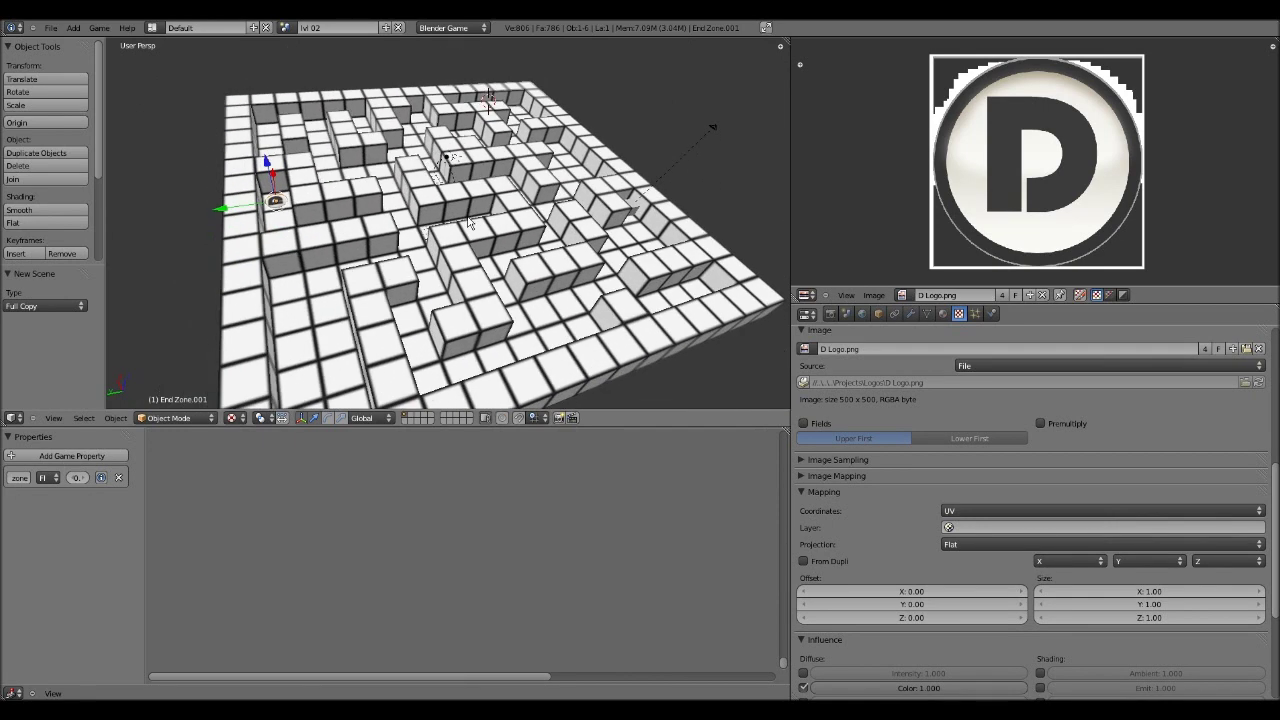
- Move the End Zone disc in lvl 02 about -0.797 along the Y axis, towards the middle of the maze
{"action": "left_click_drag", "start_coordinate": [220, 208], "coordinate": [385, 204]}
{"action": "middle_click_drag", "start_coordinate": [362, 203], "coordinate": [400, 258]}
{"action": "left_click_drag", "start_coordinate": [406, 213], "coordinate": [417, 233]}
{"action": "middle_click_drag", "start_coordinate": [417, 233], "coordinate": [447, 208], "text": "shift"}
{"action": "scroll", "coordinate": [450, 215], "scroll_direction": "up", "scroll_amount": 6}
{"action": "left_click_drag", "start_coordinate": [452, 308], "coordinate": [465, 303]}
{"action": "middle_click_drag", "start_coordinate": [465, 303], "coordinate": [494, 263]}
{"action": "scroll", "coordinate": [483, 234], "scroll_direction": "down", "scroll_amount": 4}
{"action": "scroll", "coordinate": [494, 263], "scroll_direction": "up", "scroll_amount": 4}
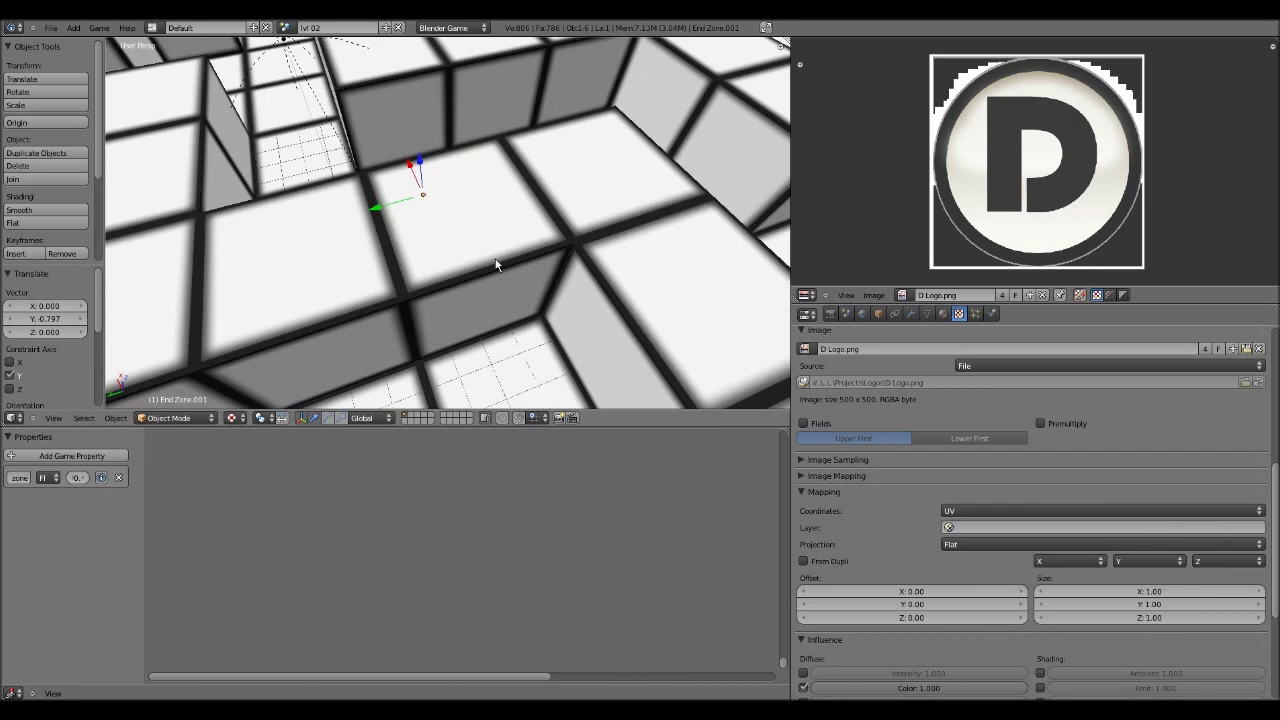
{"action": "middle_click_drag", "start_coordinate": [446, 170], "coordinate": [462, 228]}
{"action": "scroll", "coordinate": [462, 227], "scroll_direction": "down", "scroll_amount": 6}
{"action": "scroll", "coordinate": [475, 228], "scroll_direction": "up", "scroll_amount": 3}
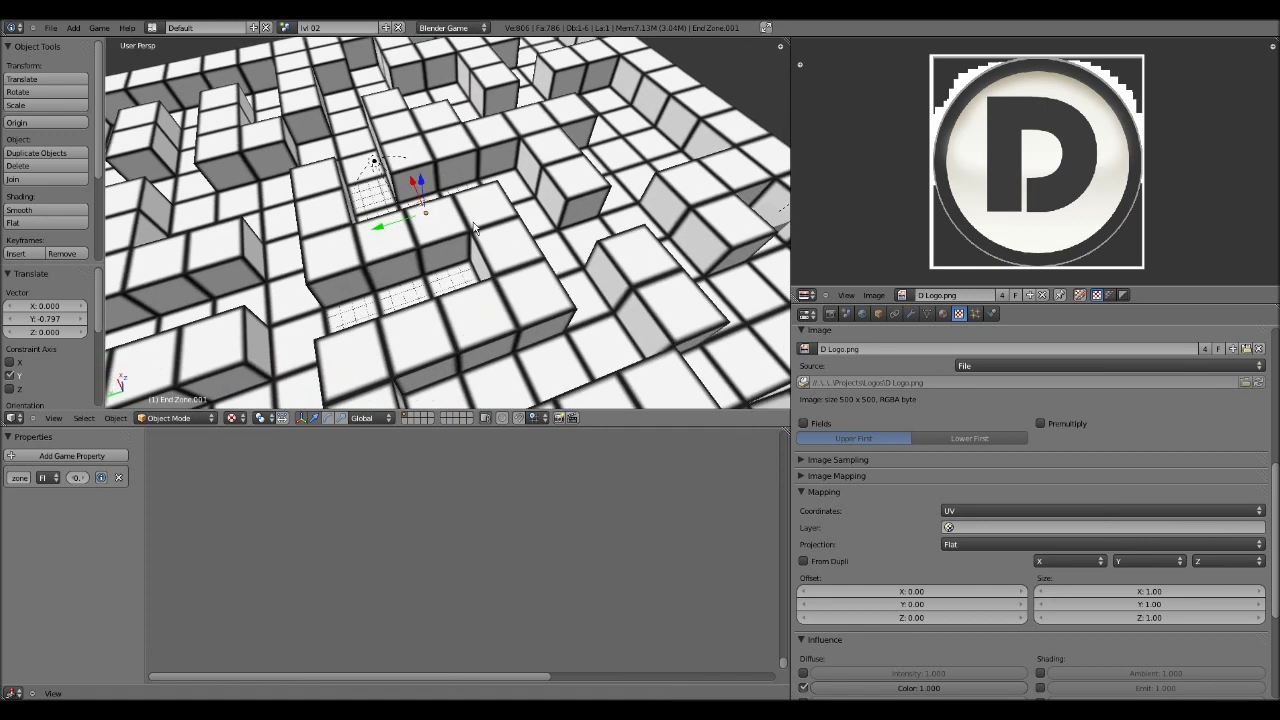
{"action": "scroll", "coordinate": [475, 228], "scroll_direction": "up", "scroll_amount": 4}
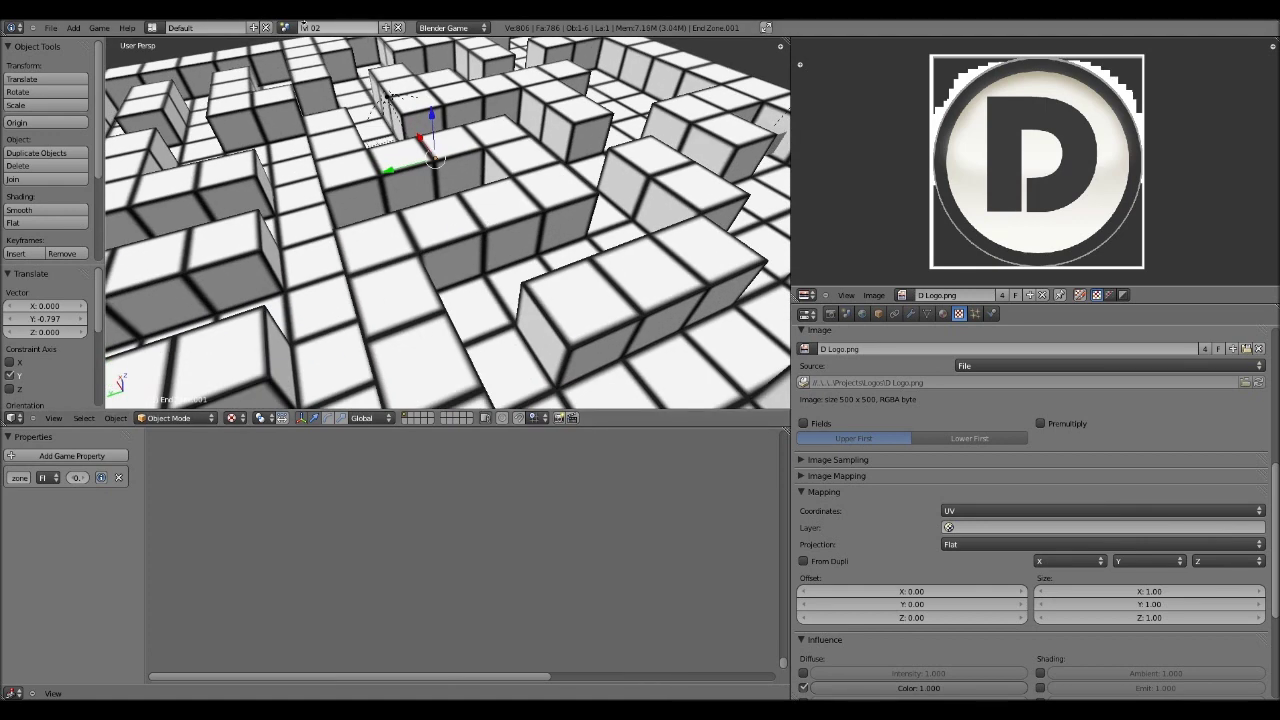
{"action": "scroll", "coordinate": [476, 258], "scroll_direction": "down", "scroll_amount": 7}
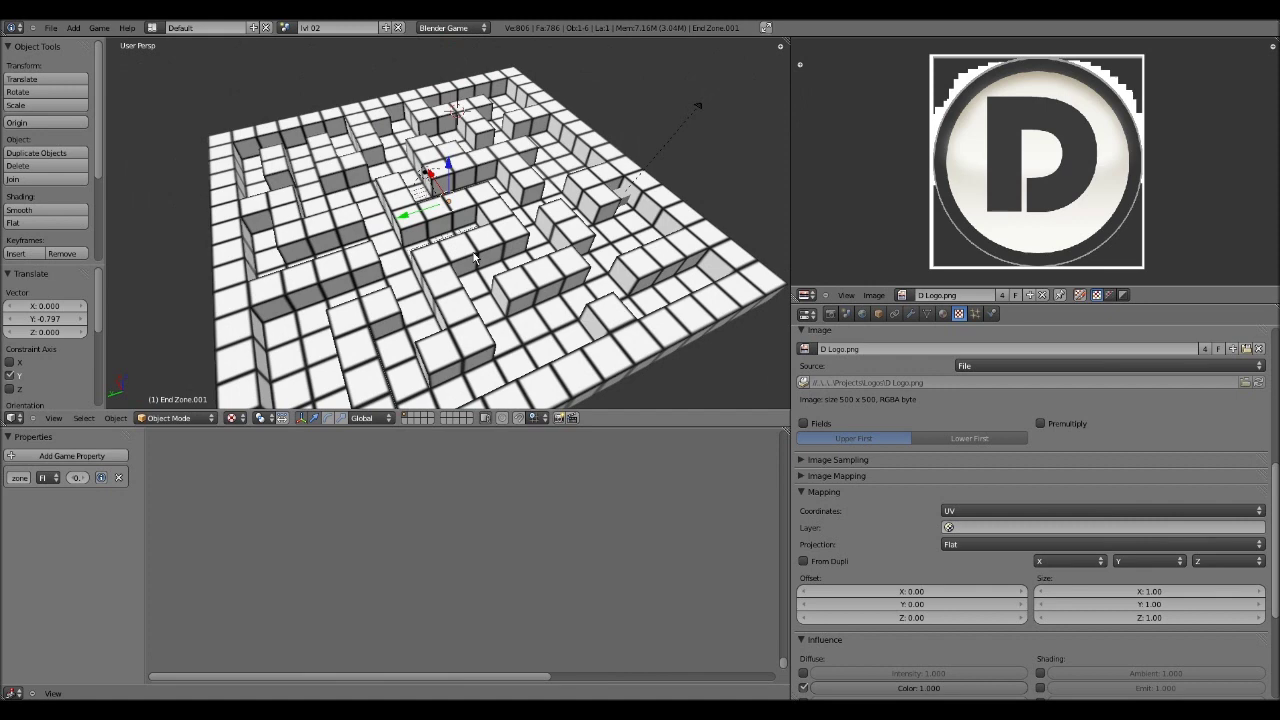
- Switch back to the lvl 01 scene and select the D Ball in wireframe display
{"action": "left_click", "coordinate": [286, 27]}
{"action": "left_click", "coordinate": [311, 57]}
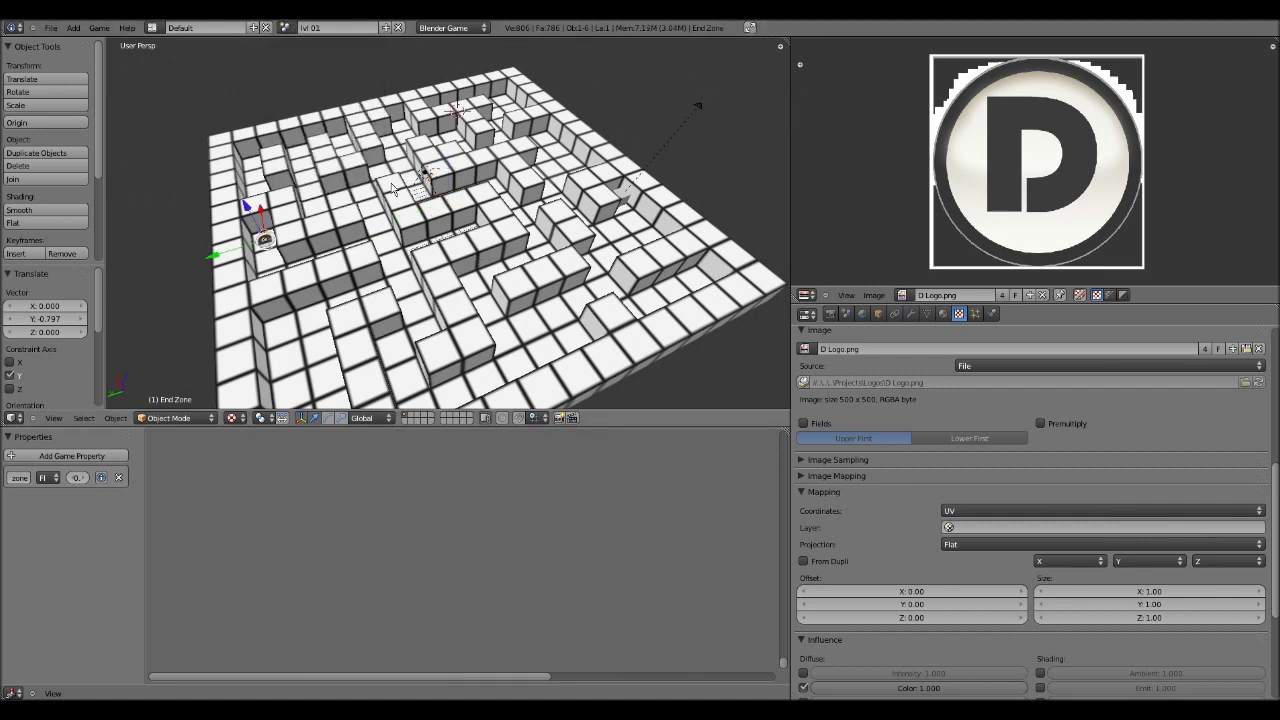
{"action": "scroll", "coordinate": [392, 188], "scroll_direction": "down", "scroll_amount": 4}
{"action": "middle_click_drag", "start_coordinate": [420, 305], "coordinate": [490, 256]}
{"action": "scroll", "coordinate": [394, 217], "scroll_direction": "up", "scroll_amount": 5}
{"action": "scroll", "coordinate": [490, 256], "scroll_direction": "up", "scroll_amount": 4}
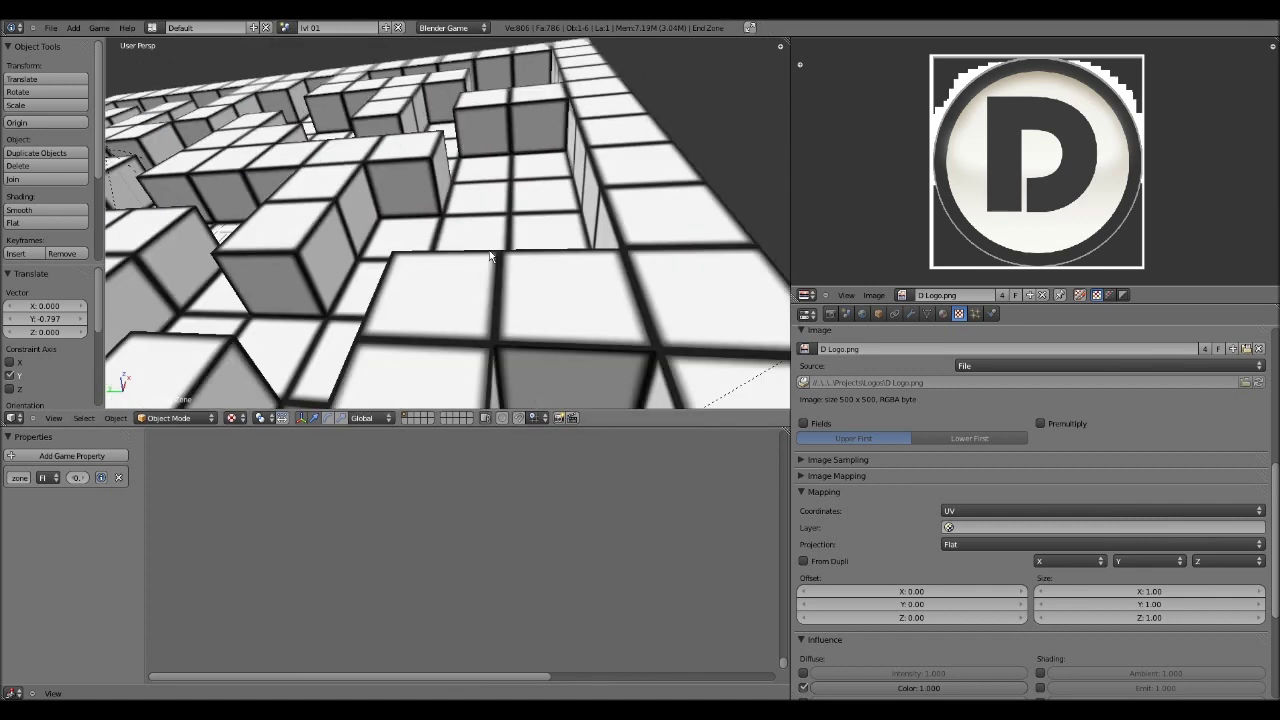
{"action": "scroll", "coordinate": [490, 256], "scroll_direction": "down", "scroll_amount": 6}
{"action": "middle_click_drag", "start_coordinate": [540, 300], "coordinate": [486, 254], "text": "shift"}
{"action": "scroll", "coordinate": [486, 254], "scroll_direction": "up", "scroll_amount": 7}
{"action": "key", "text": "z"}
{"action": "right_click", "coordinate": [374, 298]}
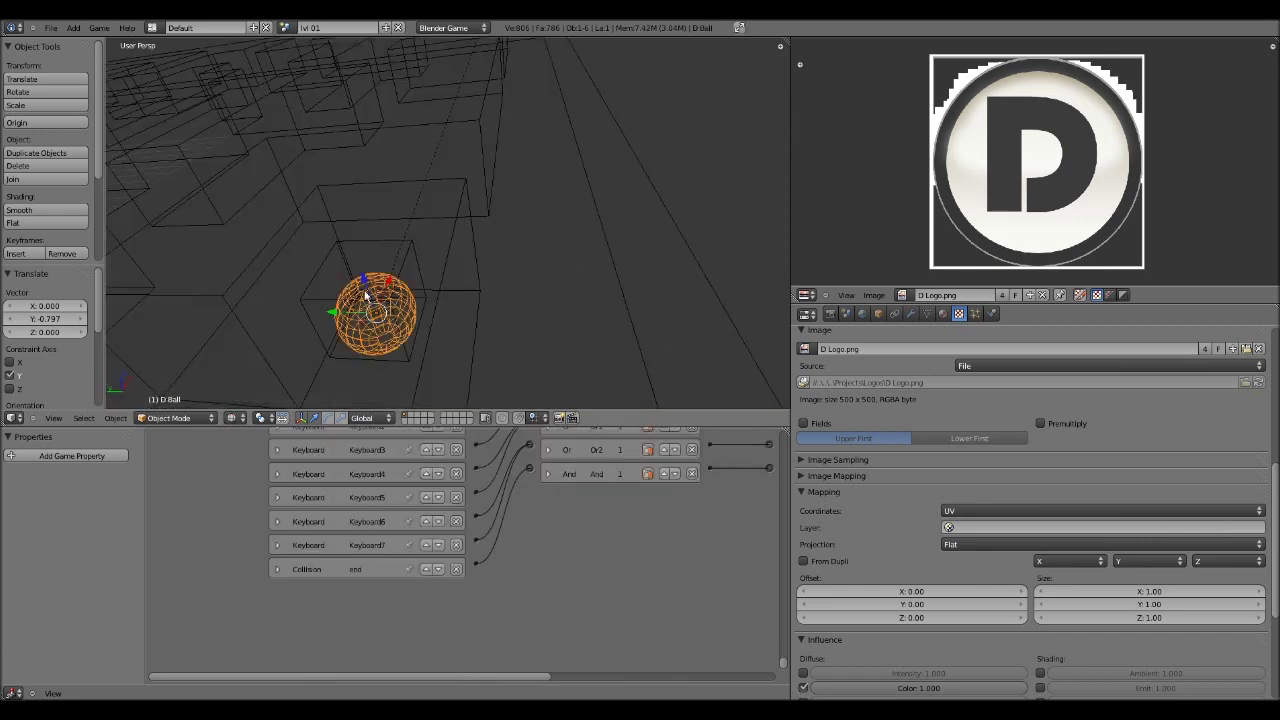
- Change the ball's Scene actuator from restarting to Set Scene, with lvl 02 as the target scene
{"action": "middle_click_drag", "start_coordinate": [364, 296], "coordinate": [417, 262]}
{"action": "scroll", "coordinate": [433, 244], "scroll_direction": "down", "scroll_amount": 4}
{"action": "middle_click_drag", "start_coordinate": [618, 522], "coordinate": [629, 569]}
{"action": "middle_click_drag", "start_coordinate": [367, 305], "coordinate": [503, 268]}
{"action": "middle_click_drag", "start_coordinate": [776, 590], "coordinate": [482, 570]}
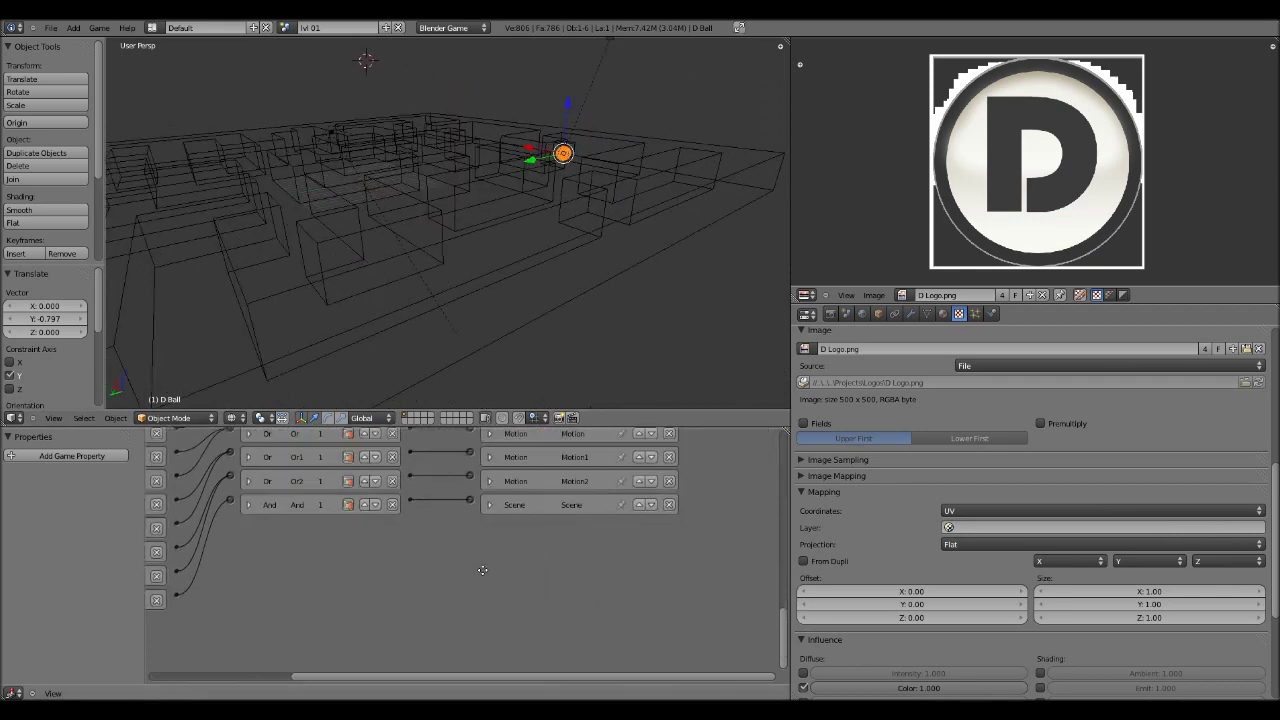
{"action": "left_click", "coordinate": [494, 504]}
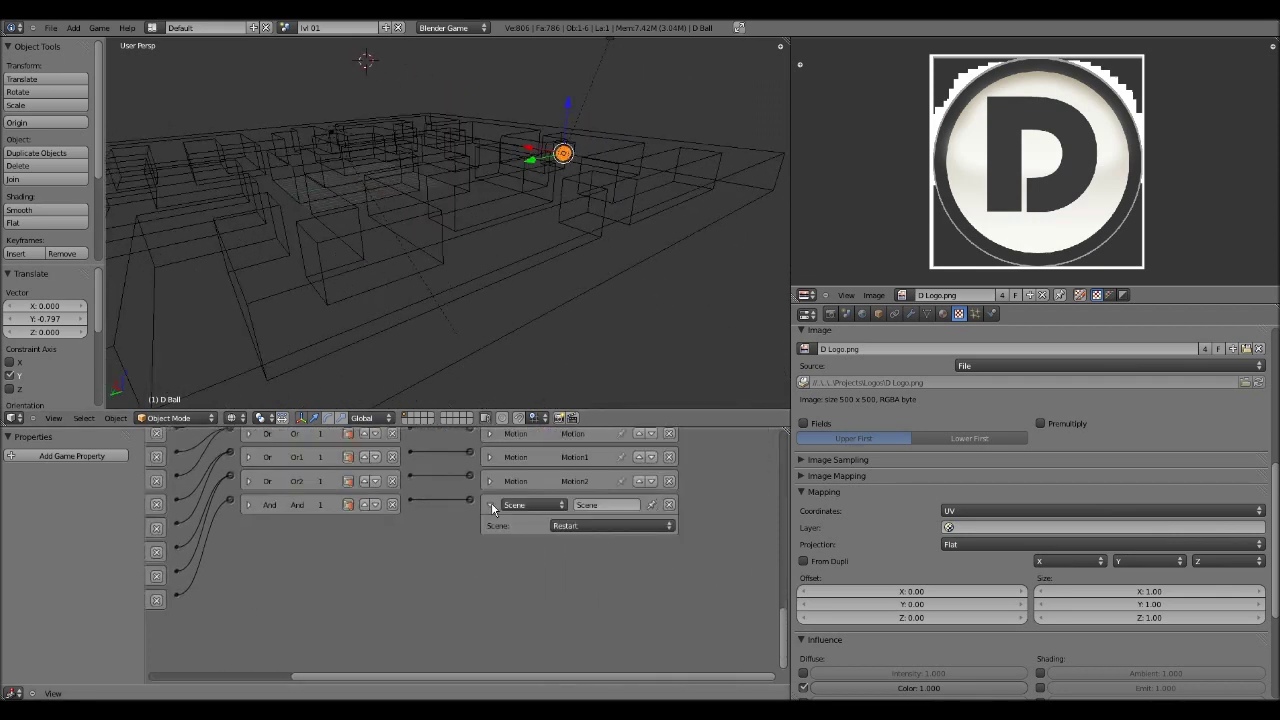
{"action": "left_click", "coordinate": [588, 527]}
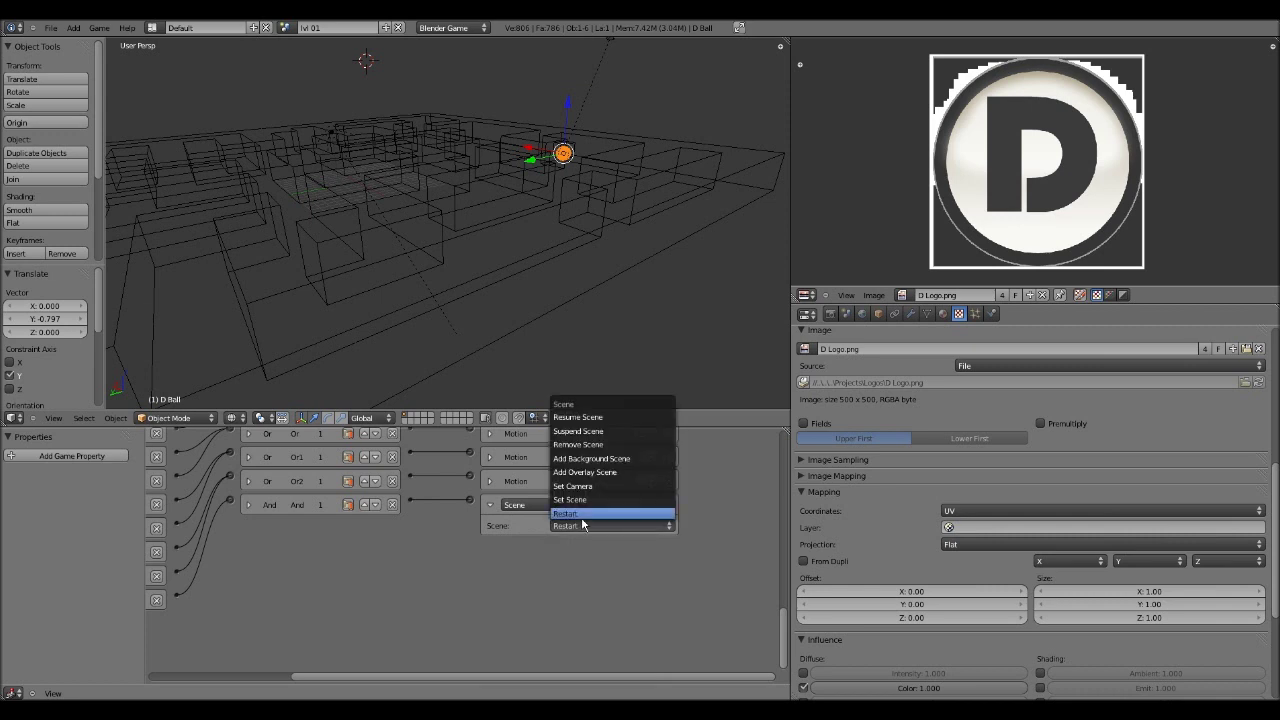
{"action": "left_click", "coordinate": [571, 499]}
{"action": "left_click", "coordinate": [576, 541]}
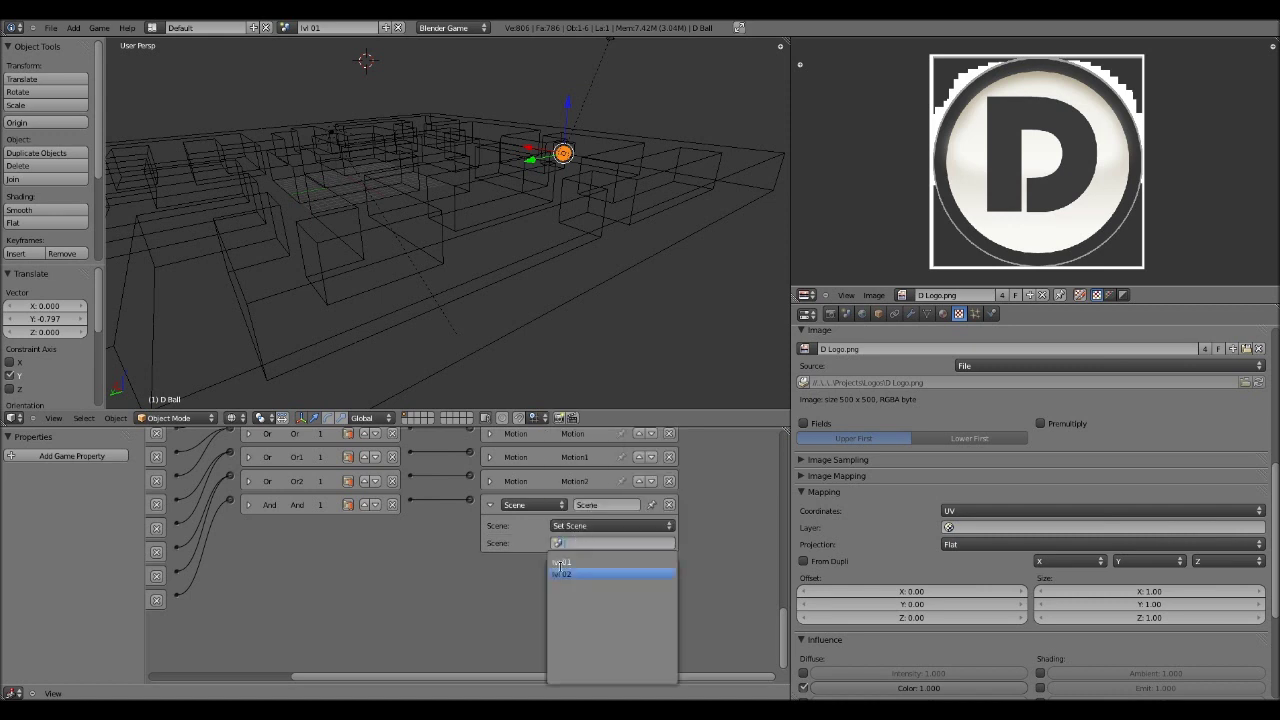
{"action": "left_click", "coordinate": [575, 571]}
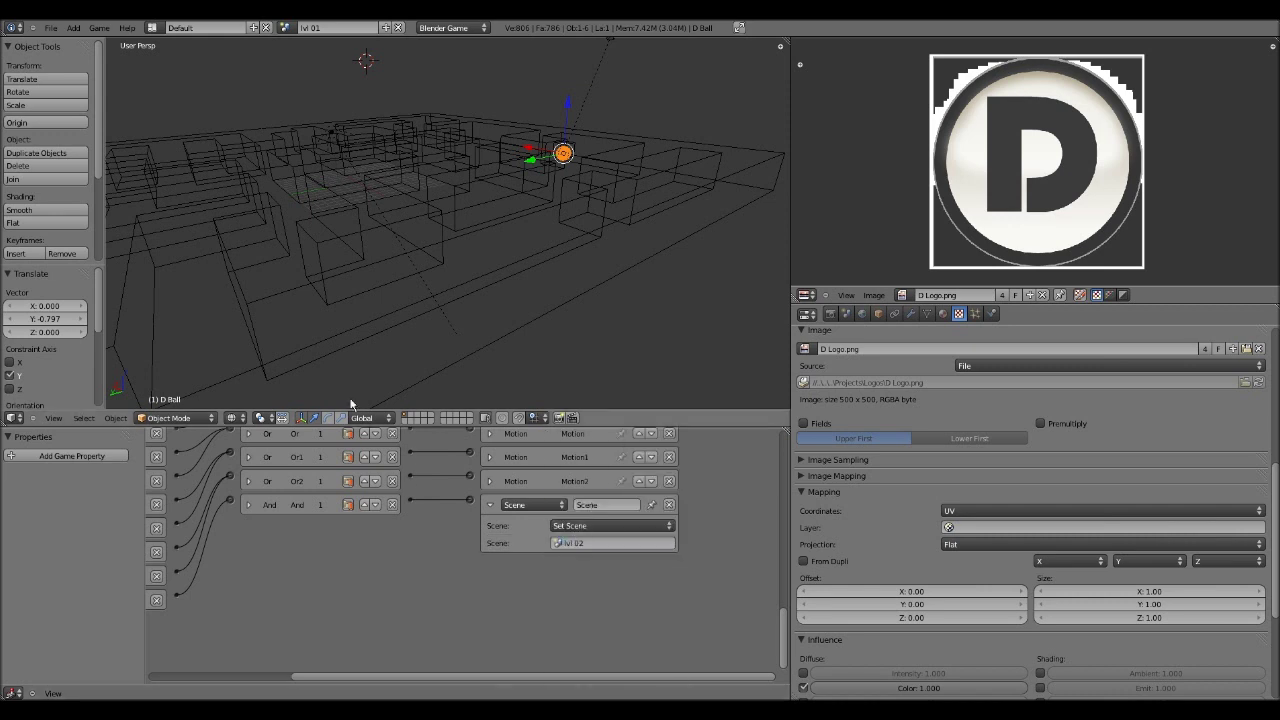
- Show the lvl 01 maze through the camera in a maximized 3D view with textured shading
{"action": "middle_click_drag", "start_coordinate": [351, 403], "coordinate": [519, 278]}
{"action": "scroll", "coordinate": [519, 278], "scroll_direction": "up", "scroll_amount": 4}
{"action": "left_click", "coordinate": [53, 418]}
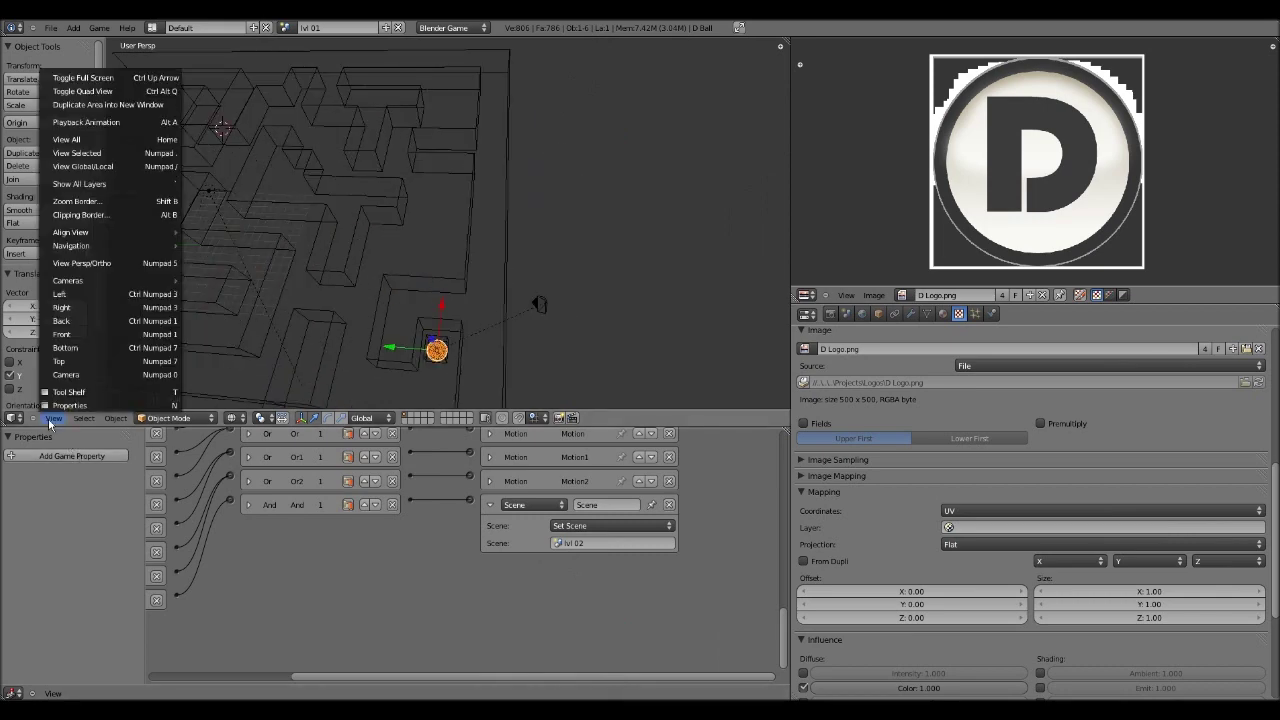
{"action": "left_click", "coordinate": [91, 373]}
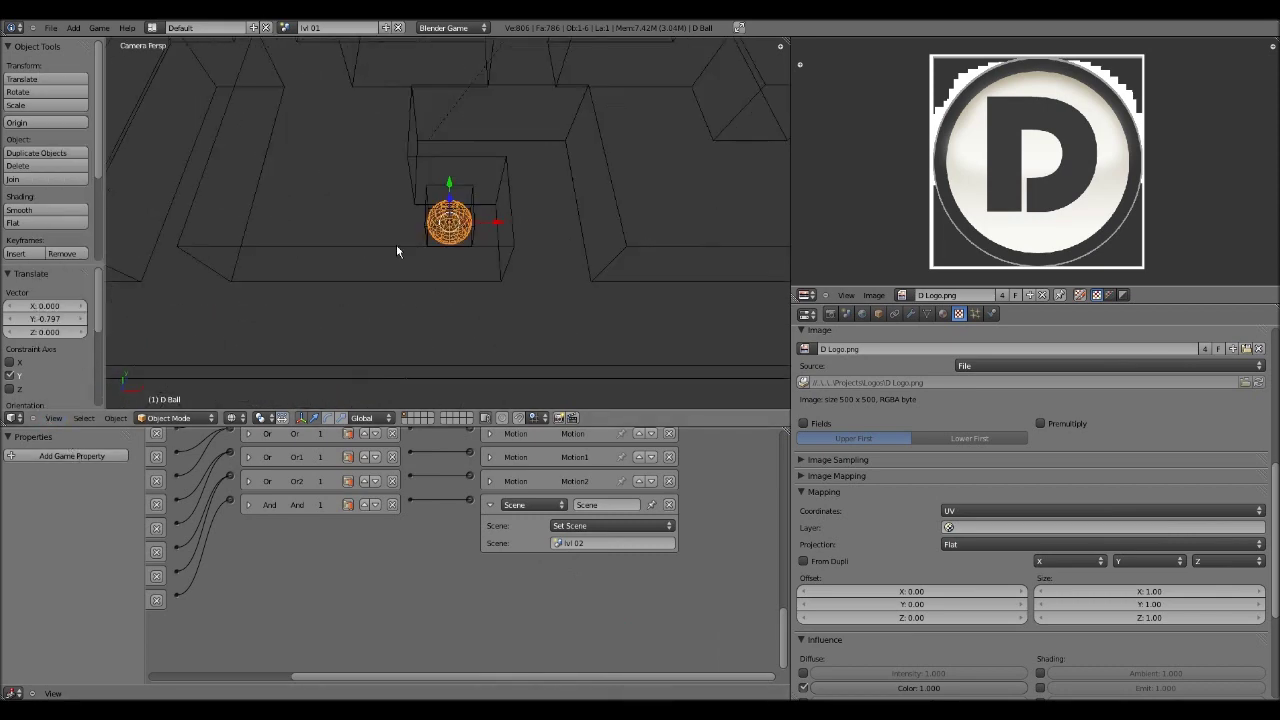
{"action": "key", "text": "ctrl+Up"}
{"action": "key", "text": "p"}
{"action": "key", "text": "Escape"}
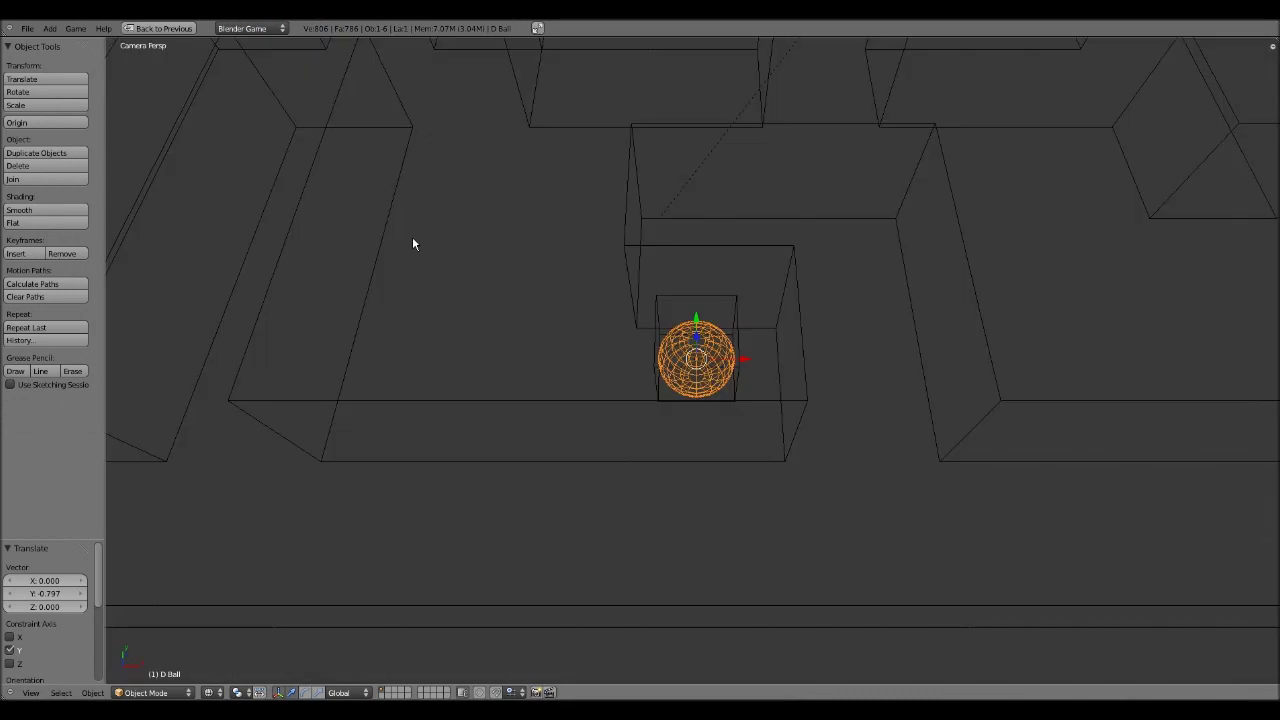
{"action": "key", "text": "z"}
{"action": "key", "text": "alt+z"}
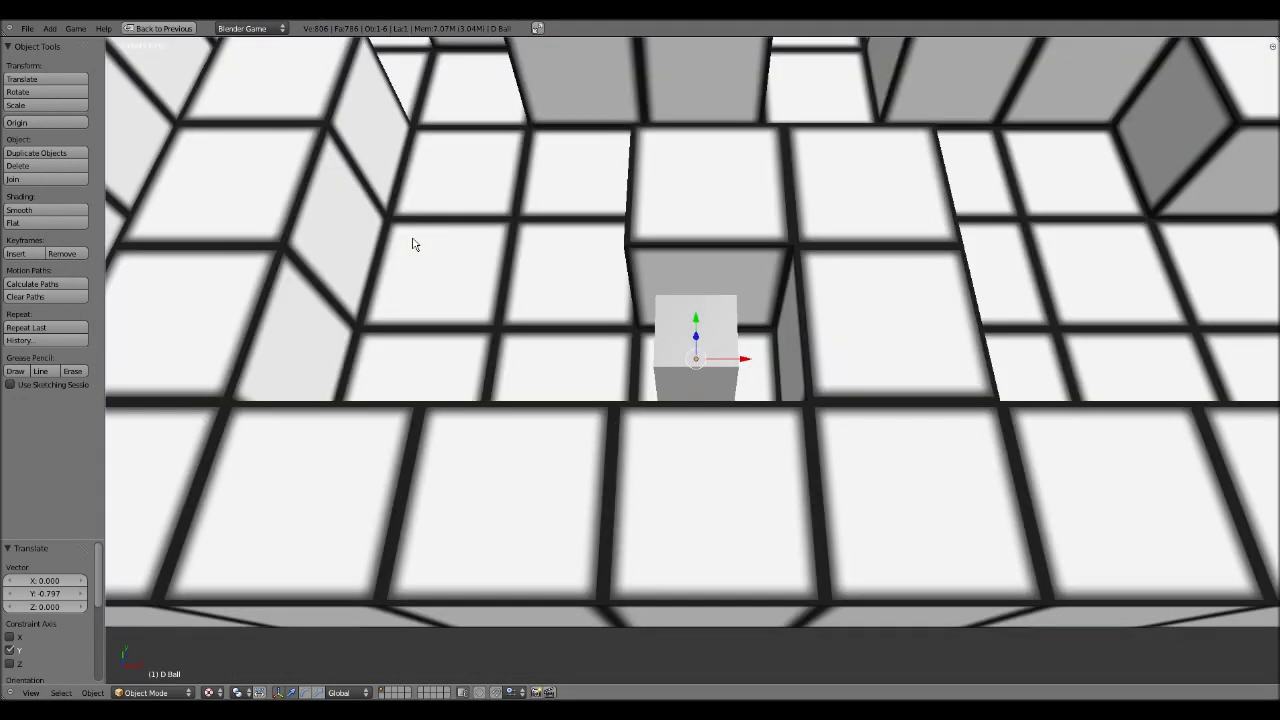
- Run the game from lvl 01 and roll the ball through the maze to test the level change
{"action": "key", "text": "p"}
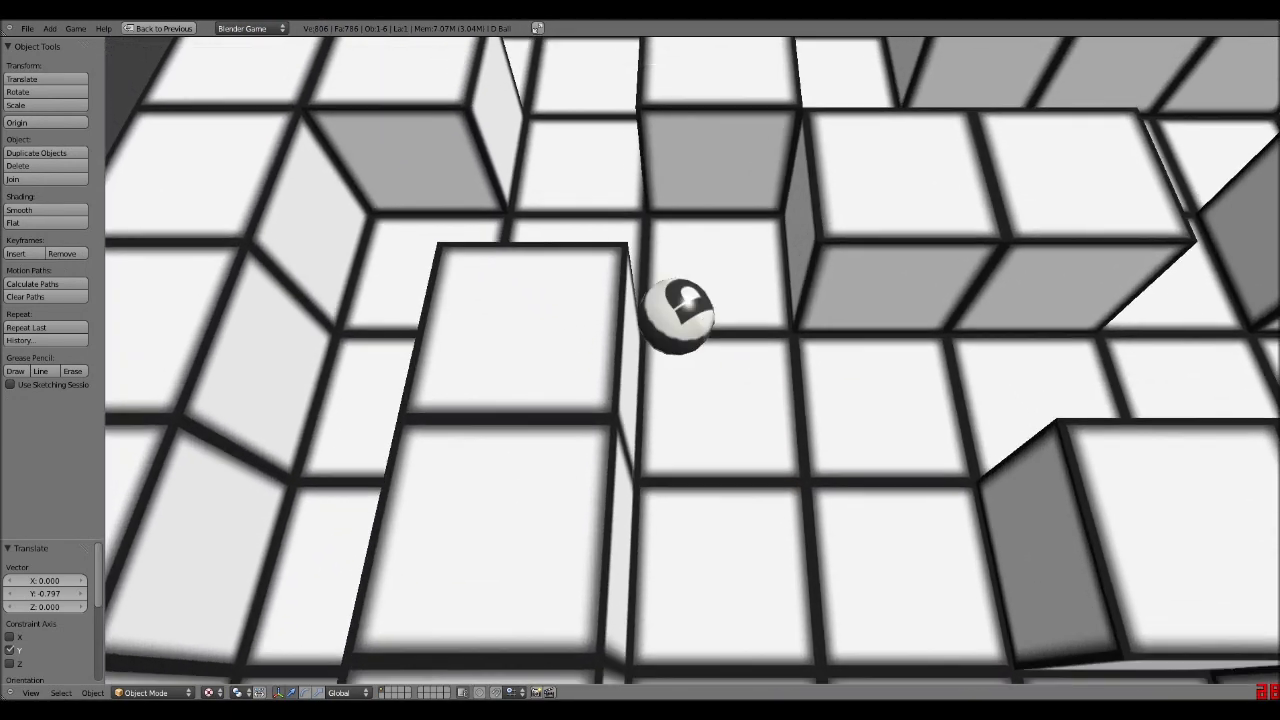
{"action": "key", "text": "Up"}
{"action": "key", "text": "Left"}
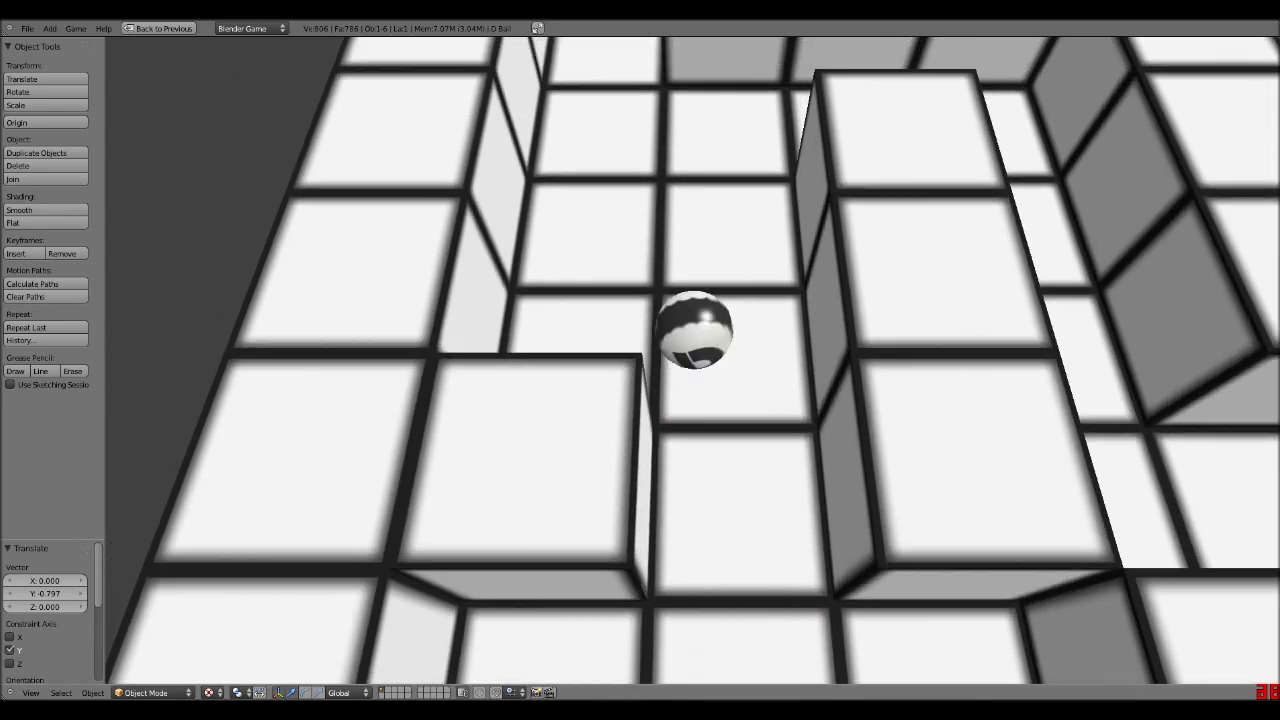